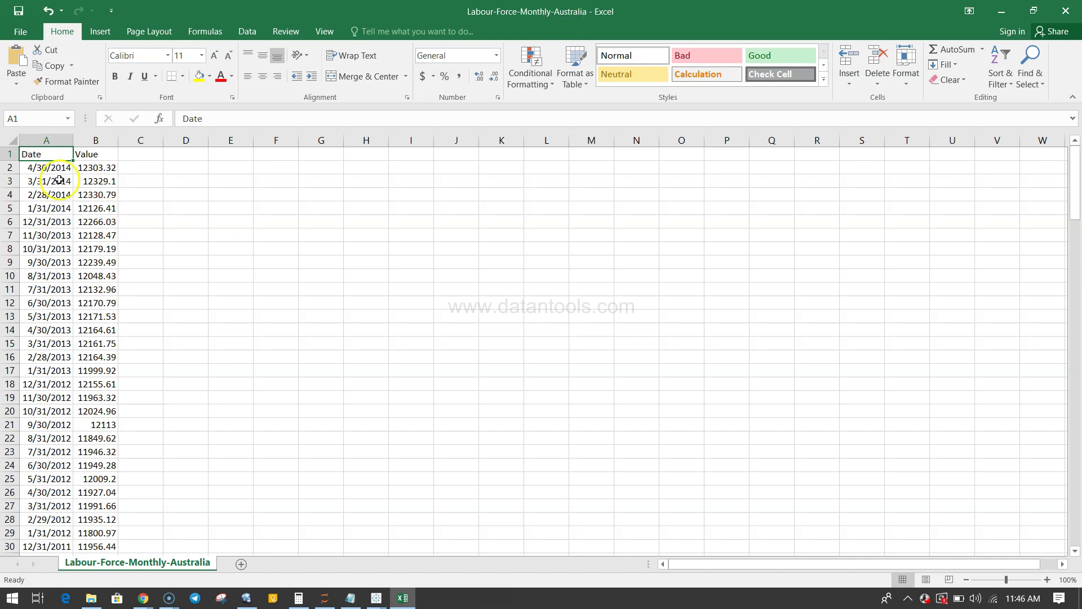
- Examine the monthly entries in the Date column from the first record down to the last row of the data
left_click(42, 168)
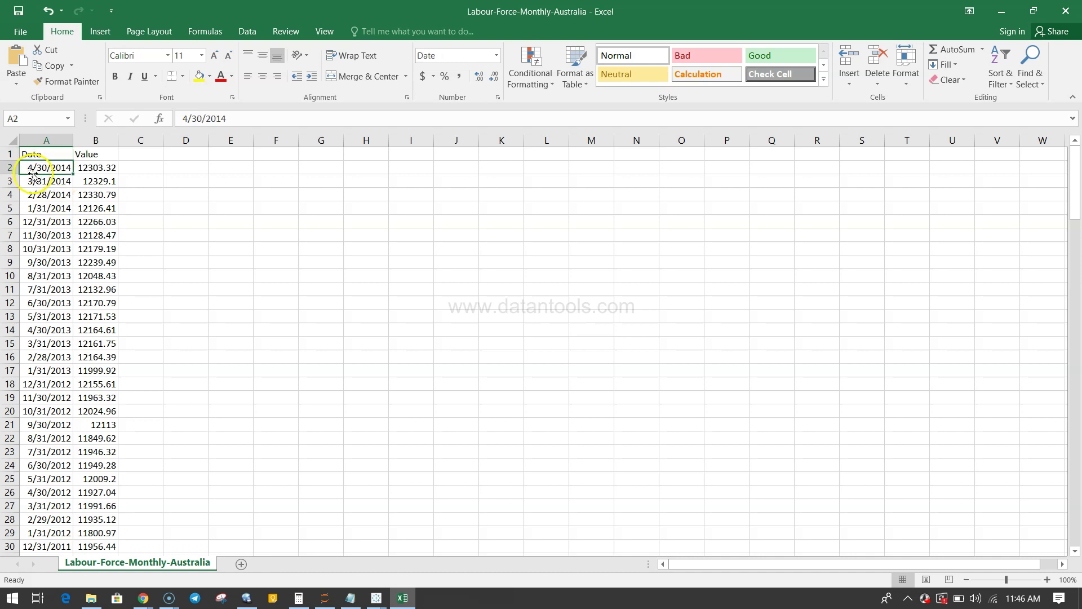
left_click(42, 182)
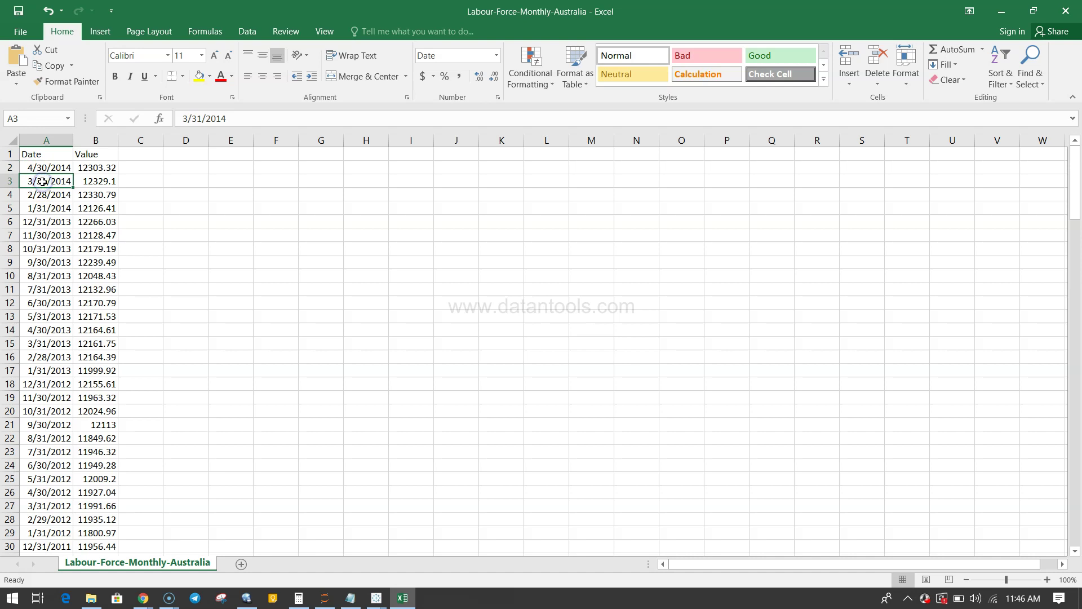
left_click(47, 196)
left_click(50, 209)
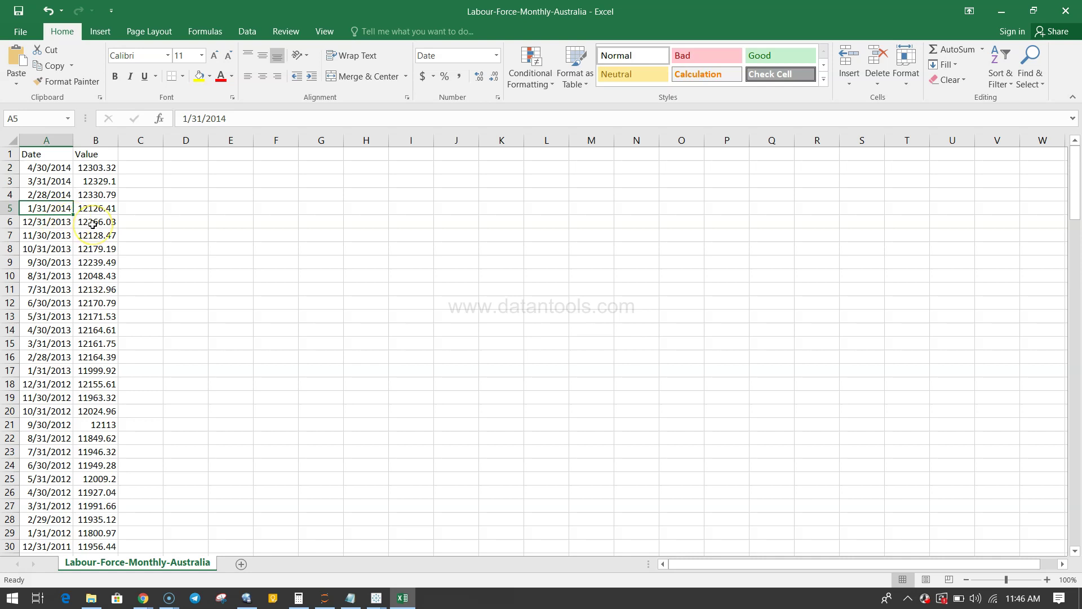
key("Up")
key("Up")
key("Up")
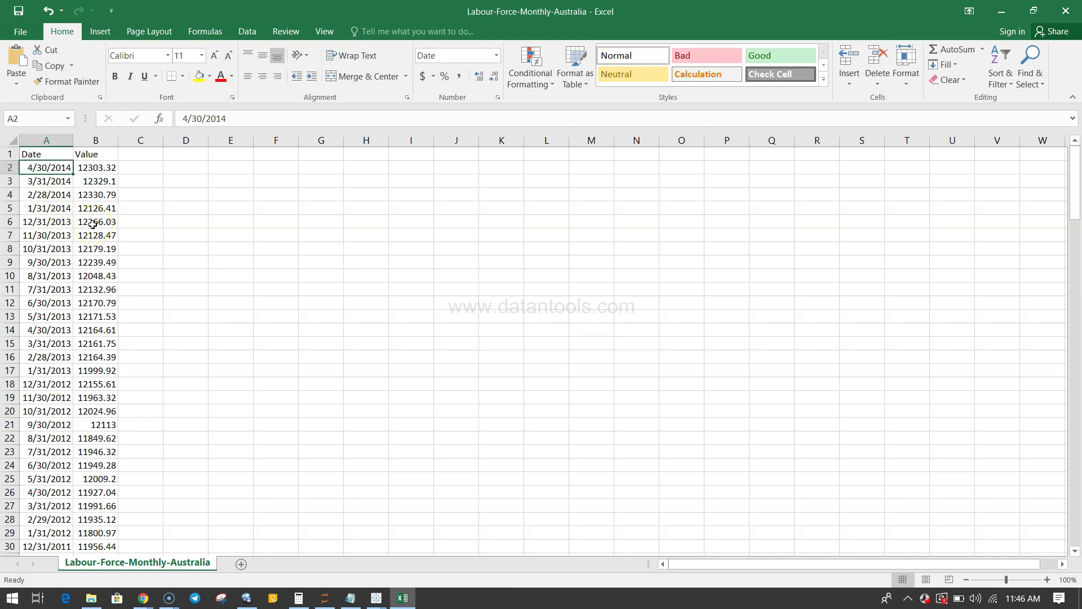
key("Down")
key("Down")
key("Down")
key("Down")
key("Down")
key("Down")
key("Down")
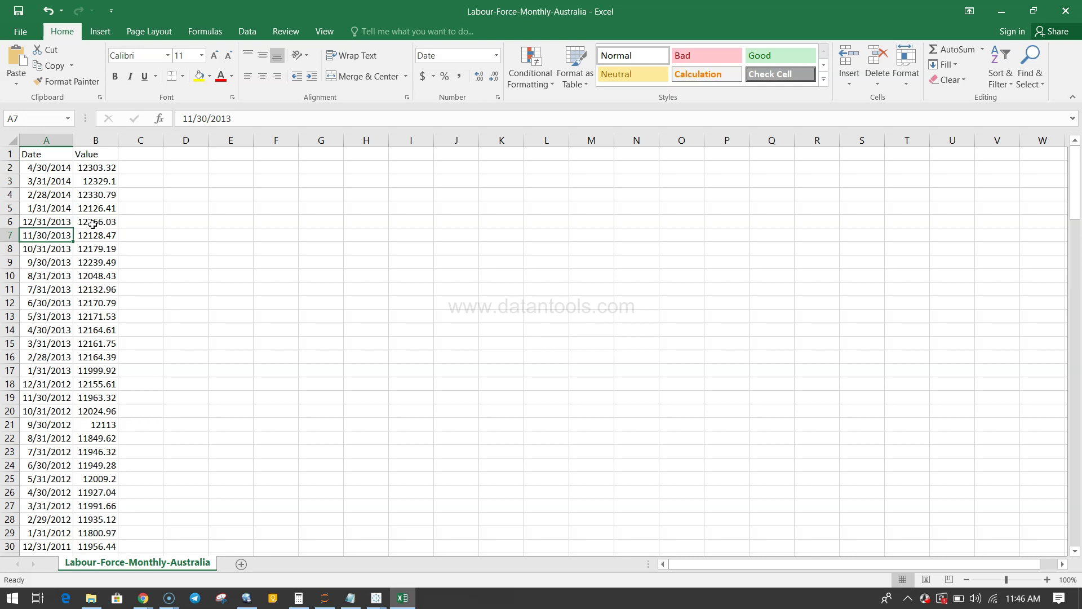
key("Down")
key("Down")
key("Down")
key("Down")
key("Down")
key("Down")
key("Down")
key("Down")
key("Down")
key("Down")
key("Down")
key("Down")
key("Down")
key("Down")
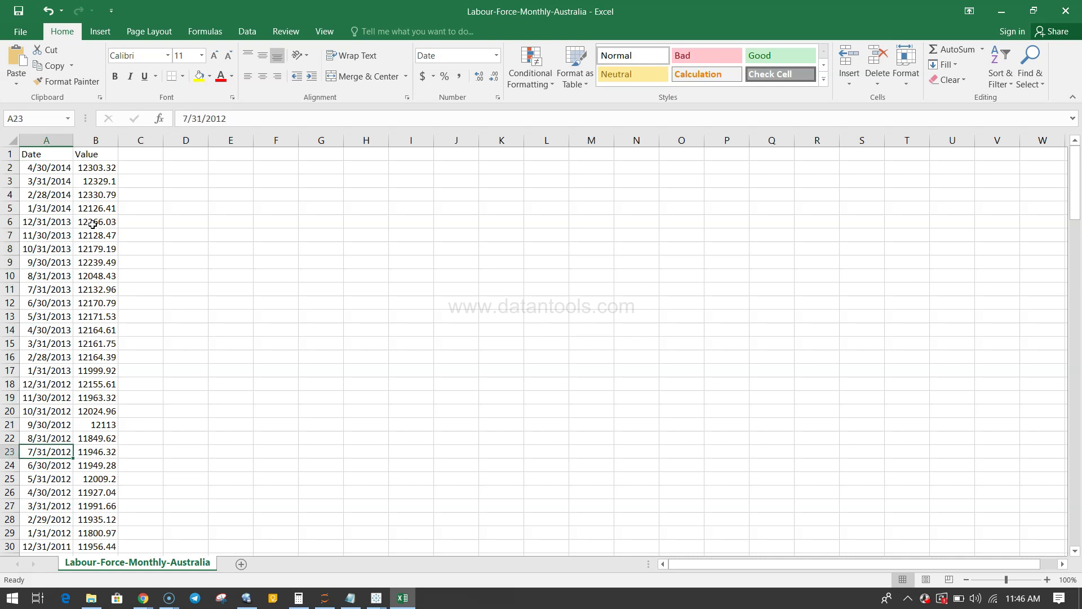
key("ctrl+Down")
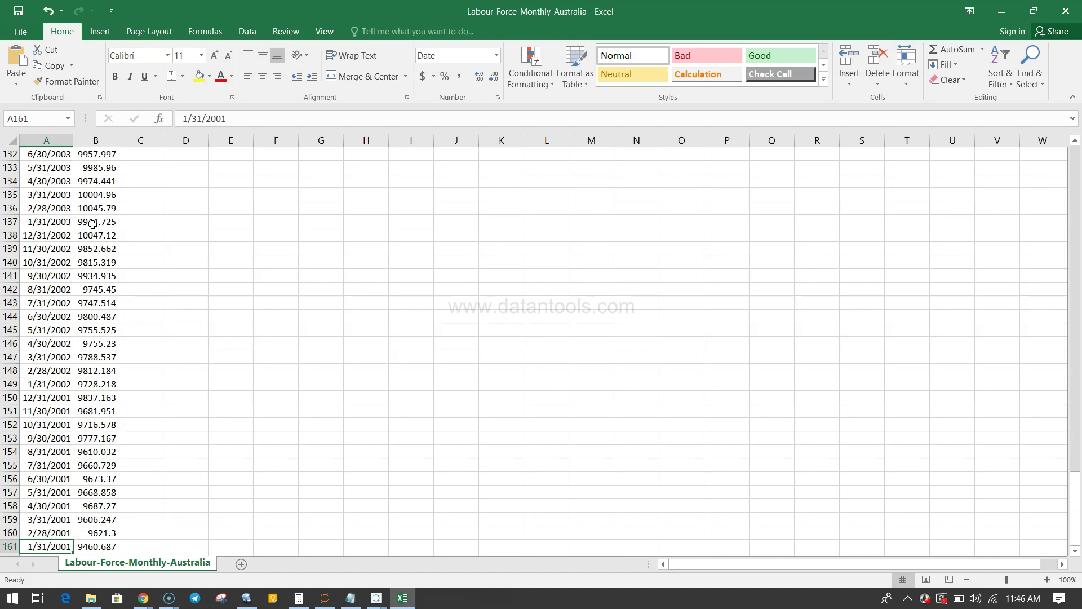
scroll(92, 224, "down", 1)
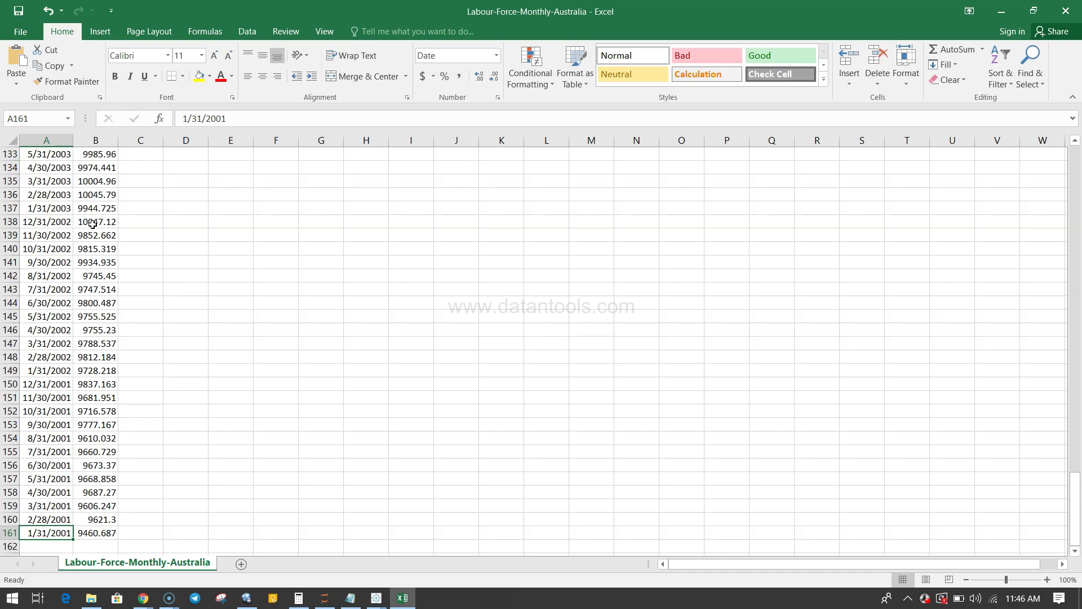
- Return to the start of the sheet and select the four 2014 dates in A2:A5
key("ctrl+Home")
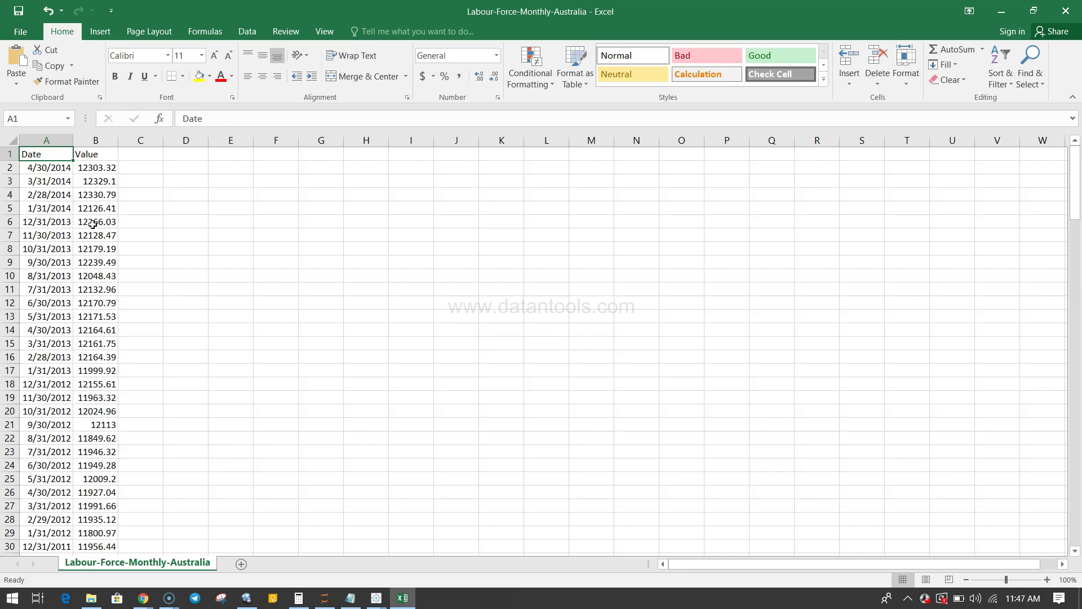
key("Down")
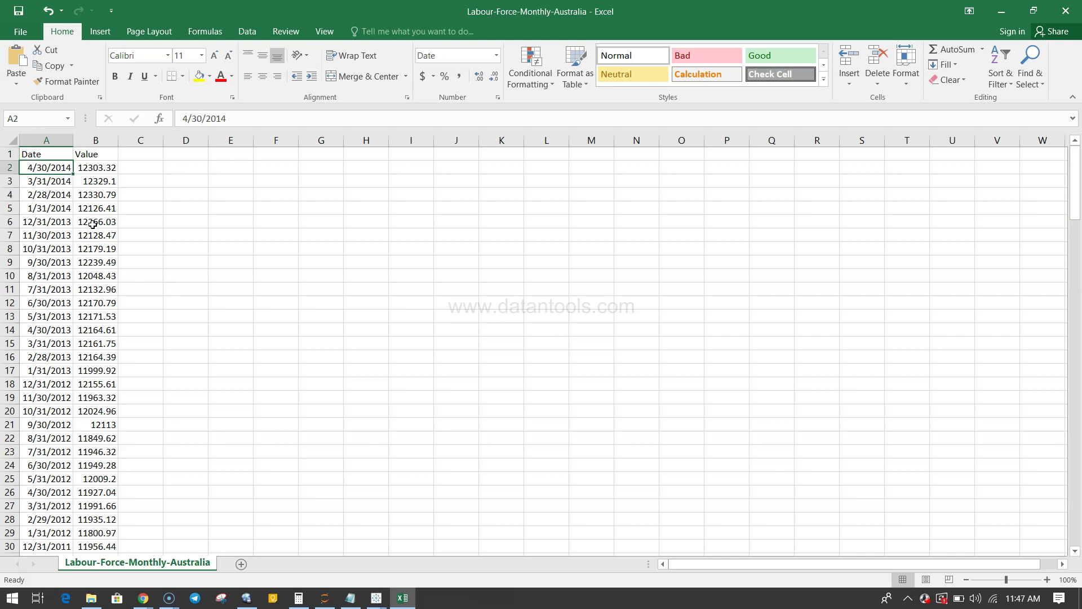
key("shift+Down")
key("shift+Down")
key("shift+Down")
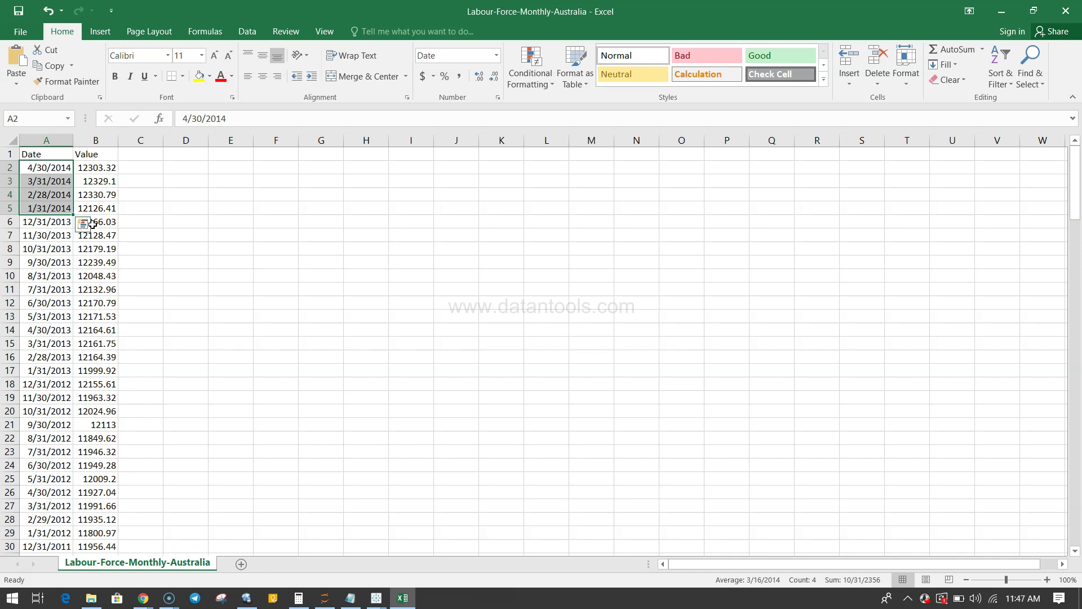
- Switch to Tableau and connect to the text file Labour-Force-Monthly-Australia
key("alt+Tab")
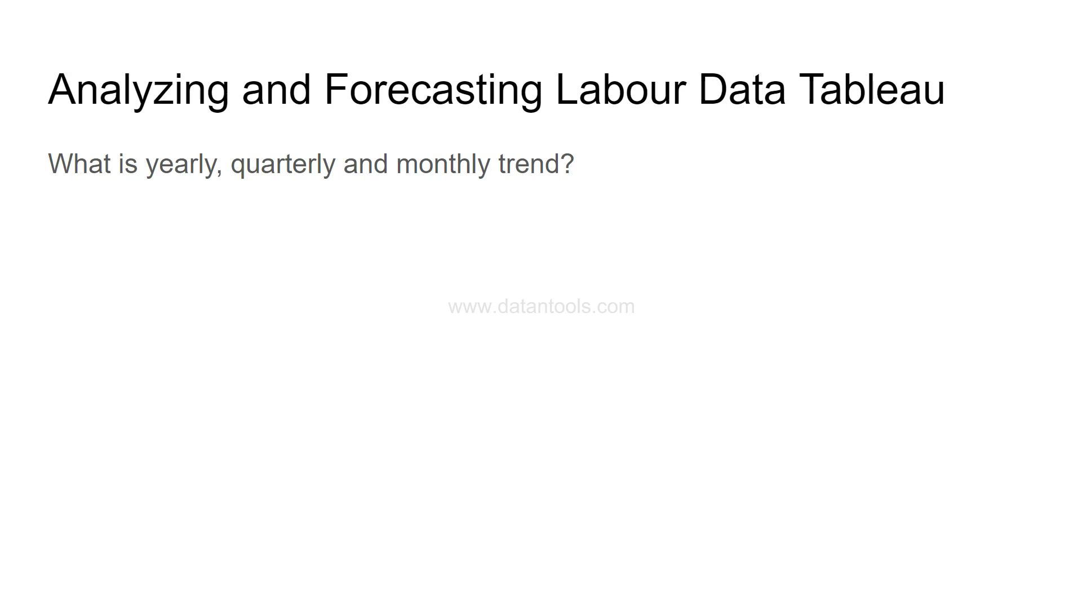
key("alt+Tab")
key("alt+Tab")
key("alt+Tab")
key("alt+Tab")
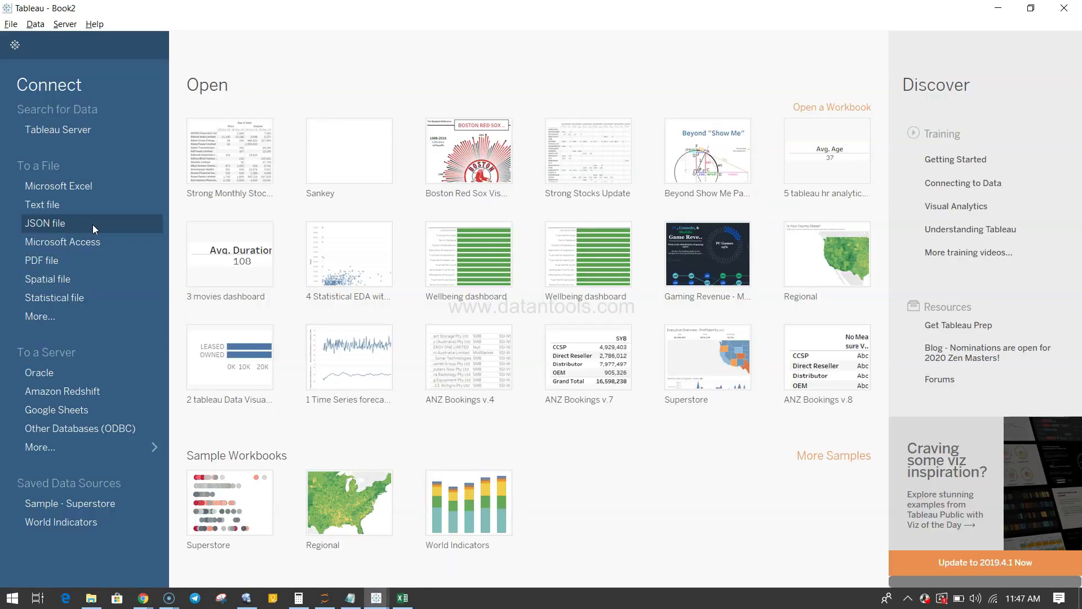
left_click(97, 208)
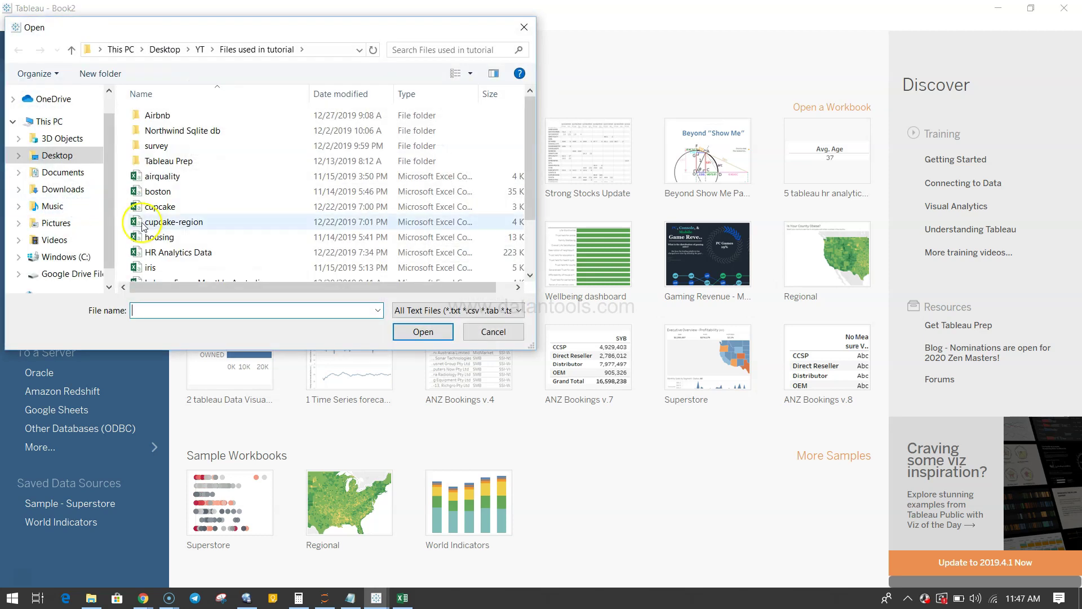
scroll(142, 226, "down", 1)
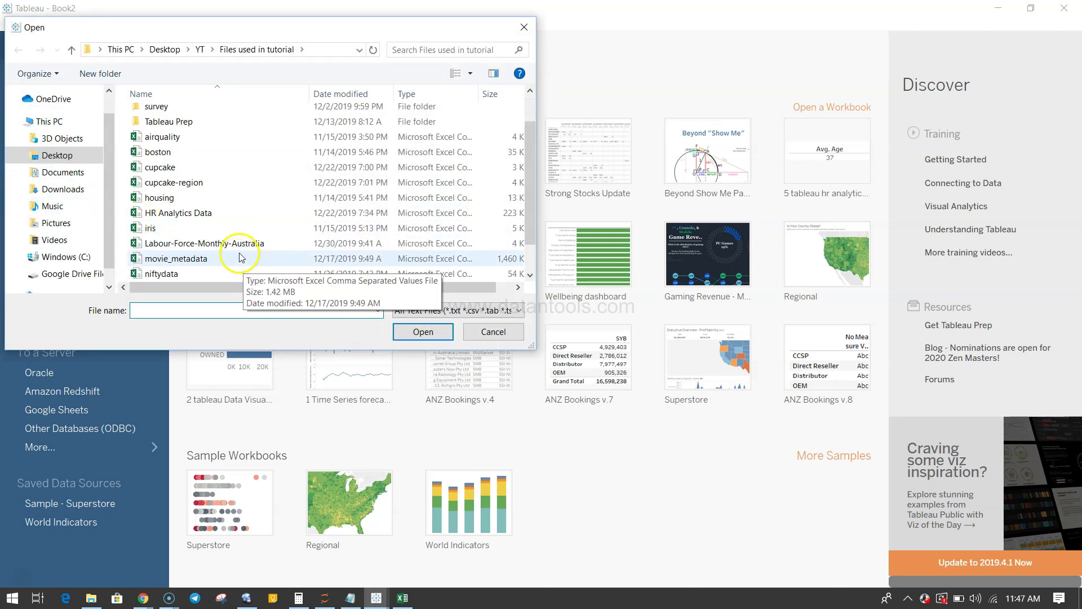
left_click(224, 244)
left_click(423, 332)
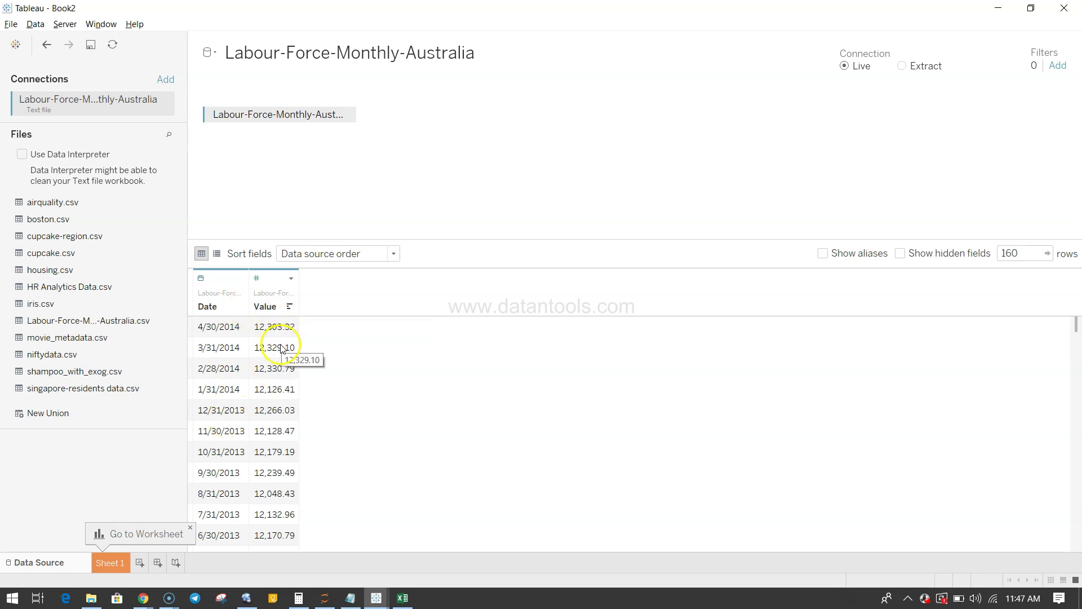
- Open Sheet 1 and place the Date dimension on Columns by year
left_click(116, 564)
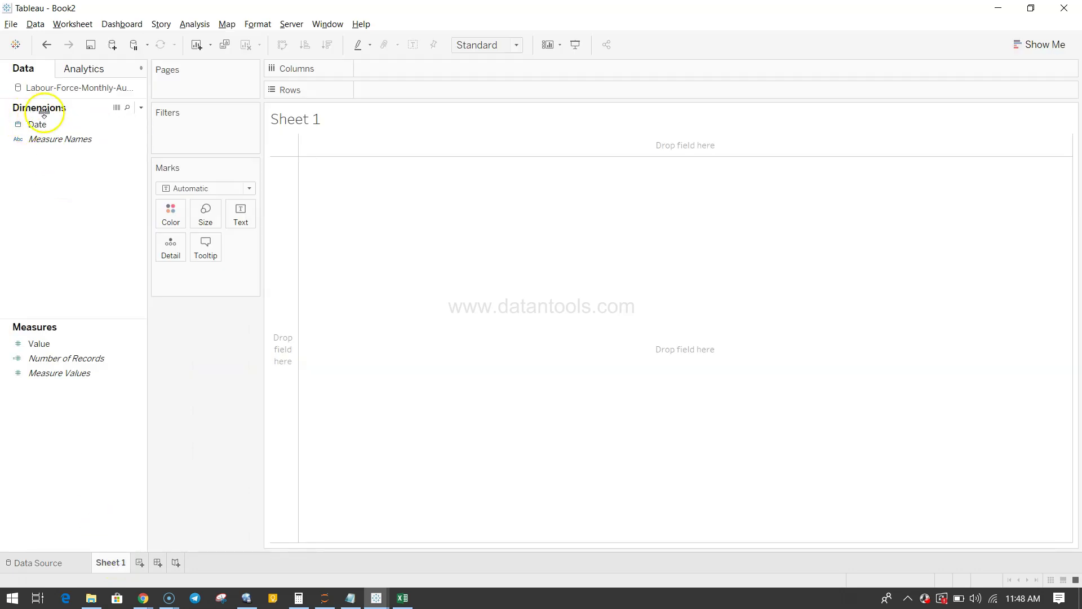
left_click(47, 139)
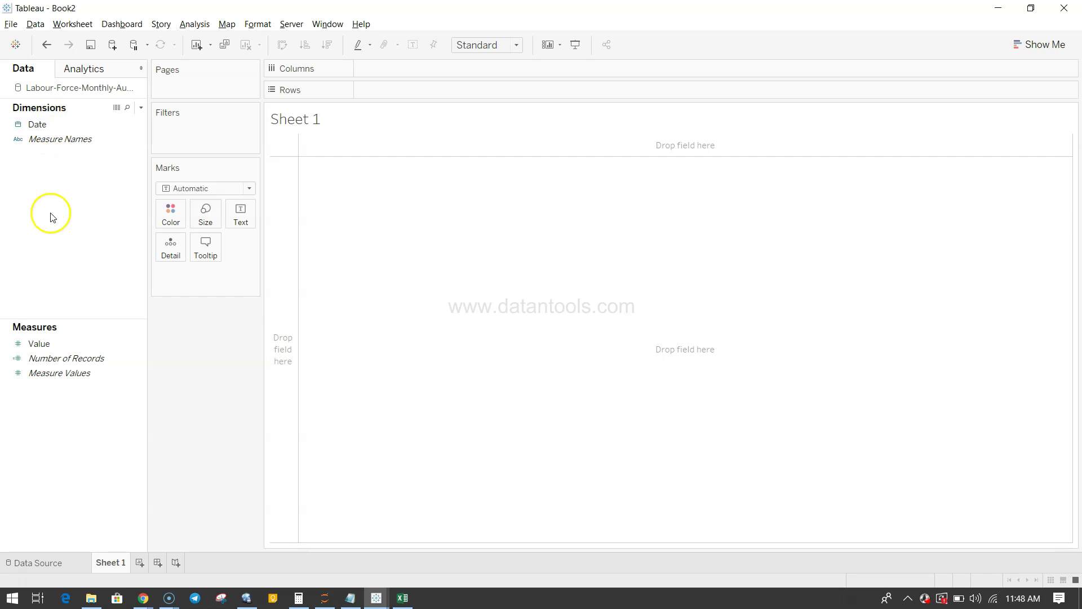
left_click(52, 345)
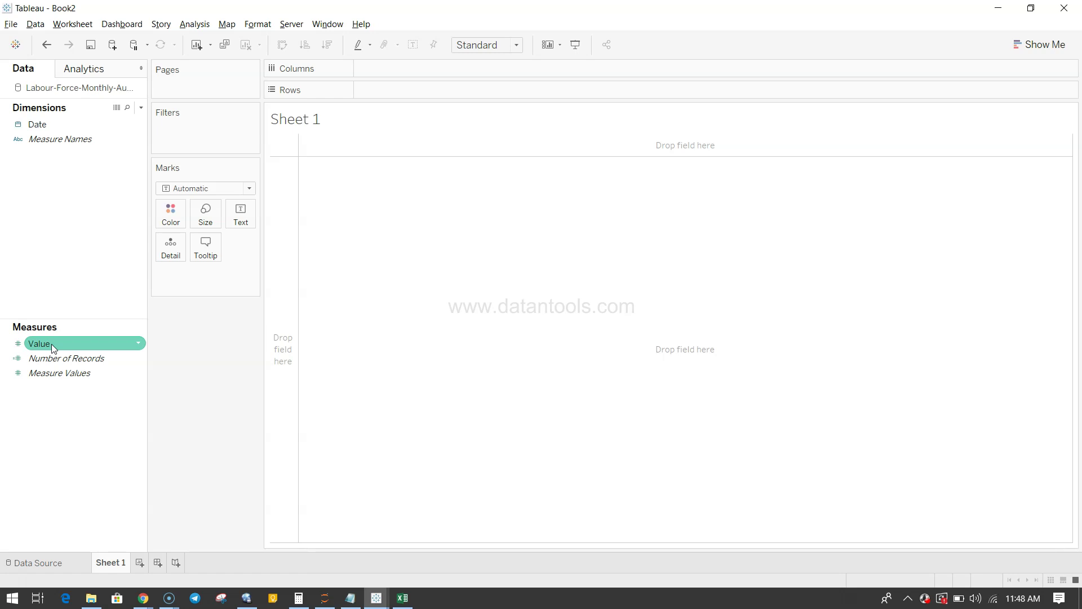
left_click(105, 120)
left_click_drag(105, 120, 417, 70)
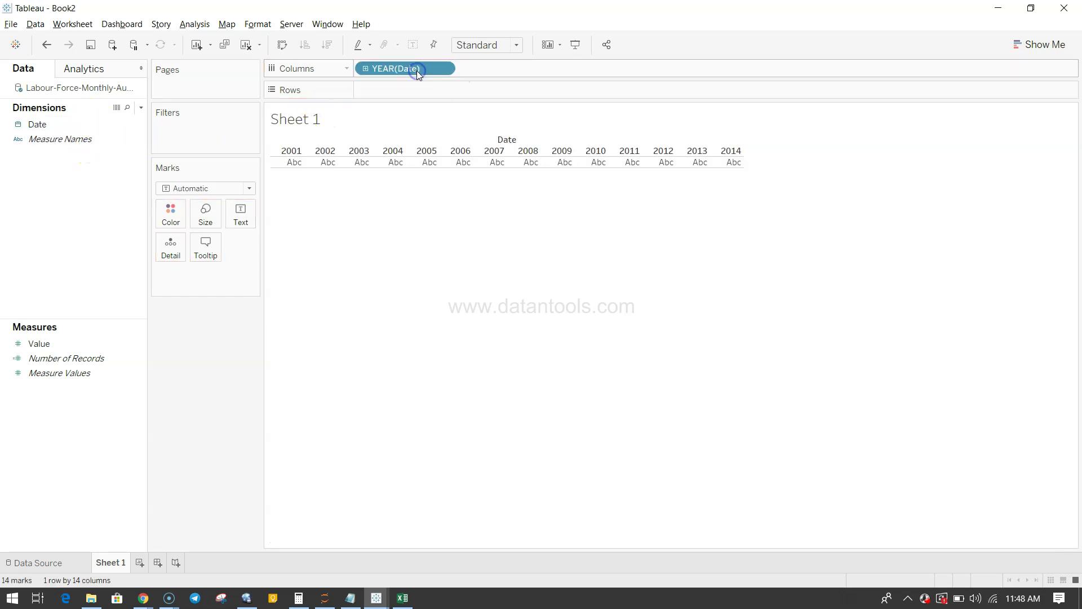
- Add the Value measure to Rows as a sum to chart the yearly labour trend
left_click(401, 69)
left_click(79, 345)
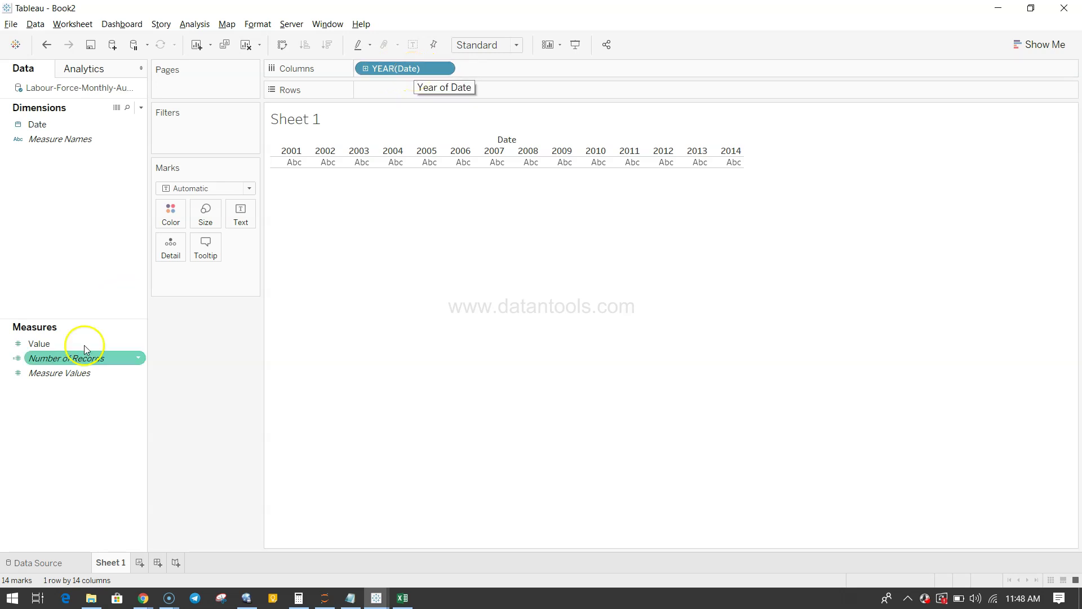
left_click_drag(77, 350, 428, 94)
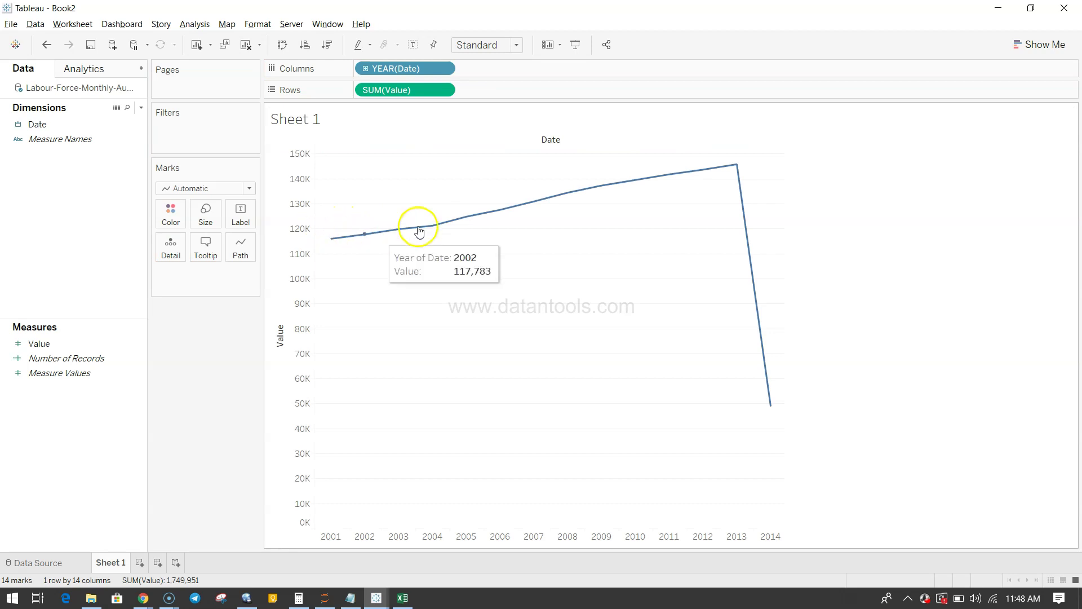
- Inspect the 2013 and 2014 points on the line and exclude the 2014 mark from the chart
mouse_move(737, 173)
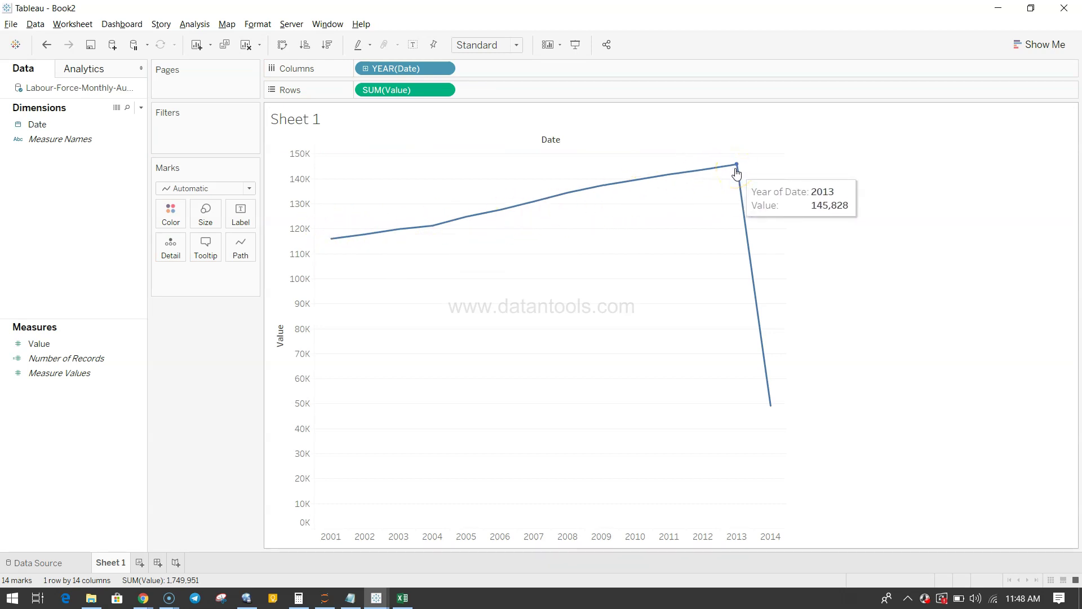
mouse_move(772, 414)
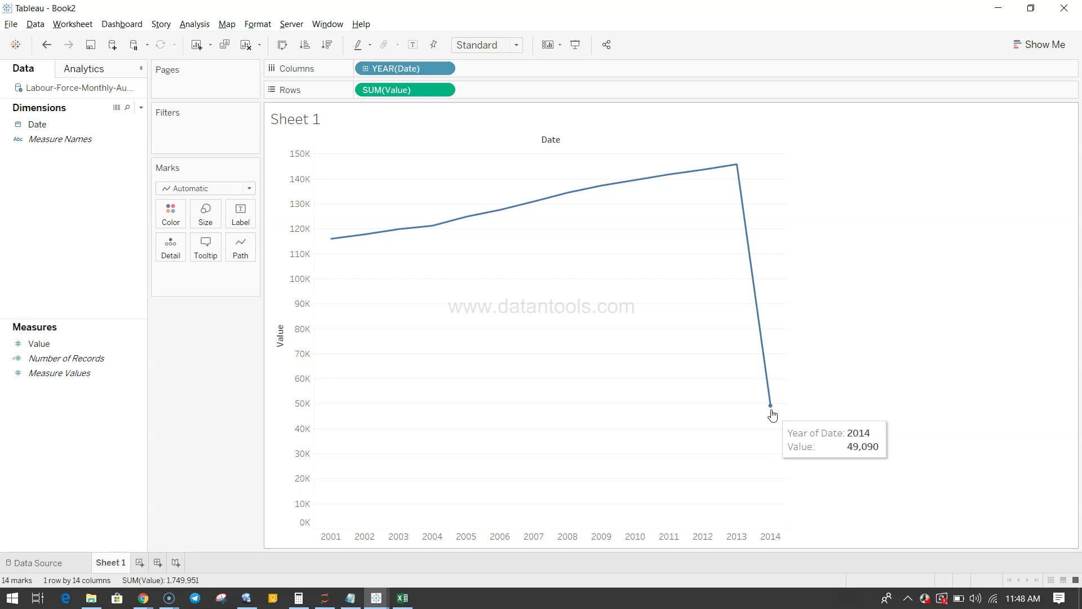
left_click(771, 411)
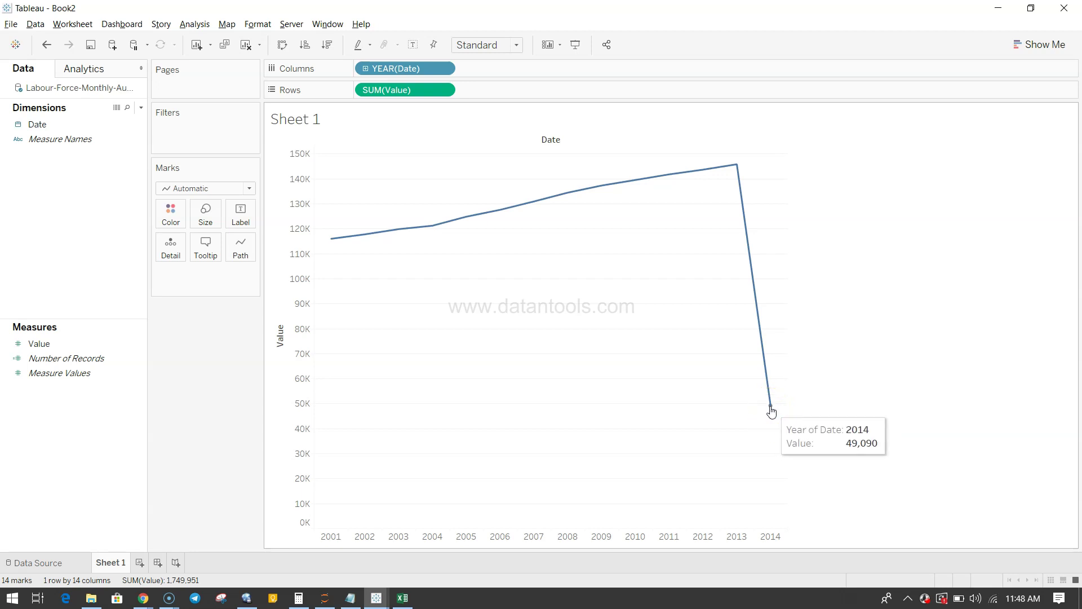
right_click(772, 411)
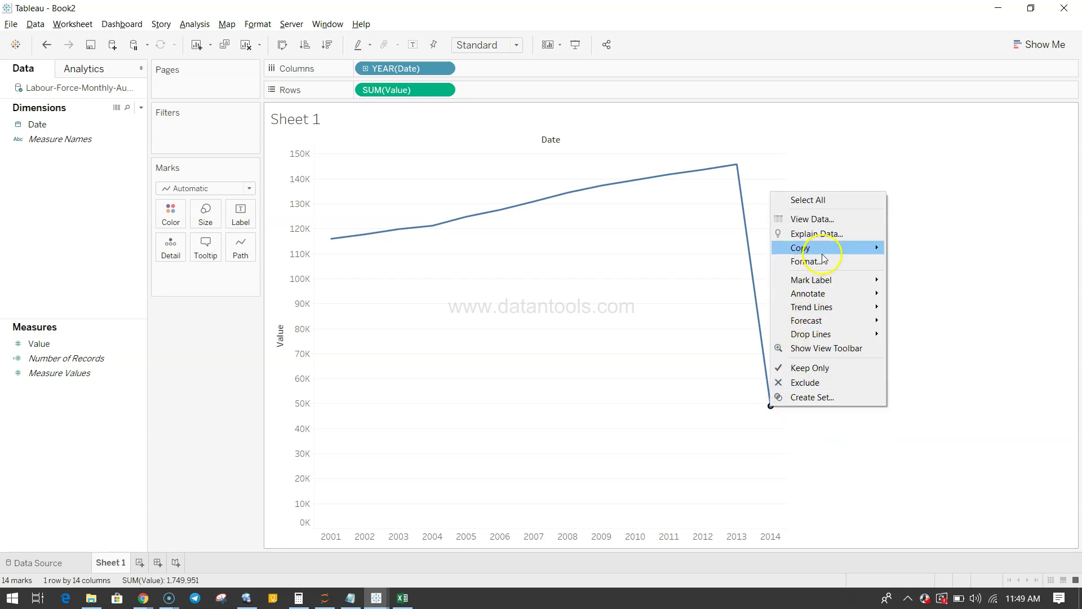
mouse_move(832, 312)
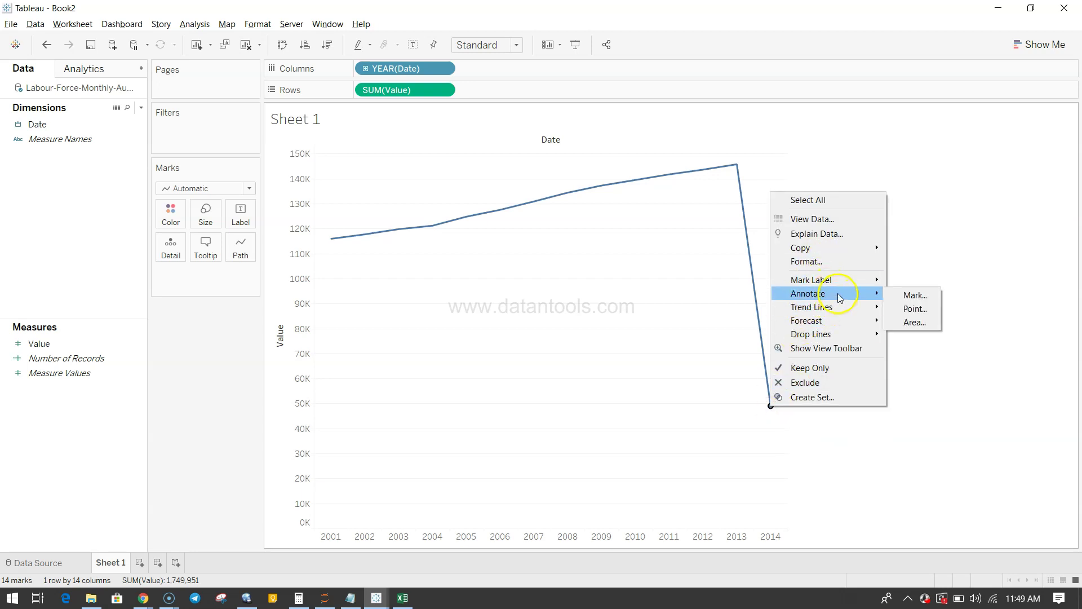
left_click(835, 382)
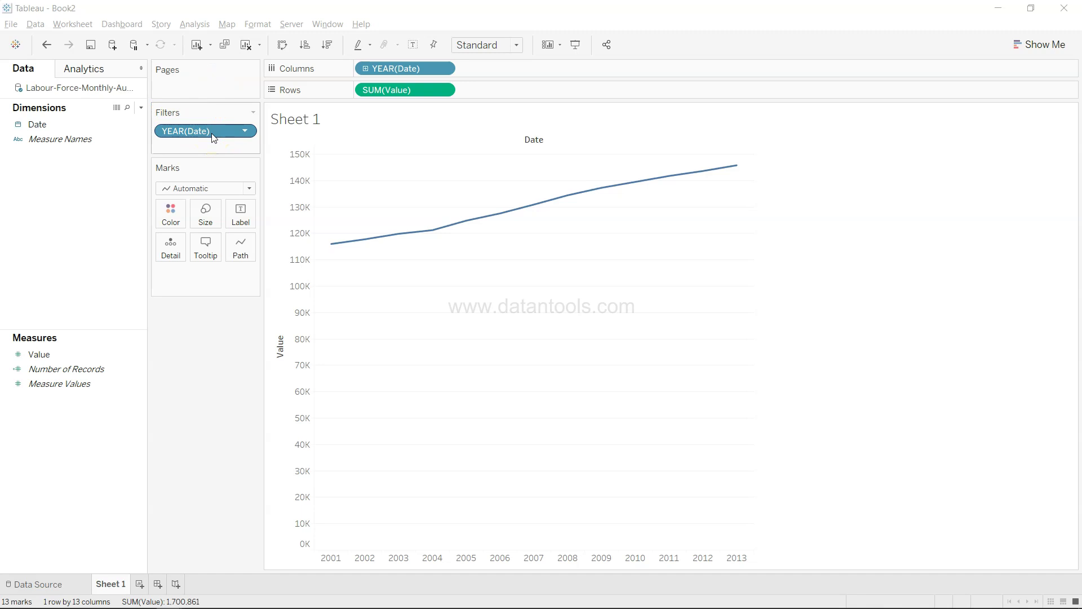
- Drill the date on Columns down from years to quarters and show it as one continuous quarterly trend line
mouse_move(404, 236)
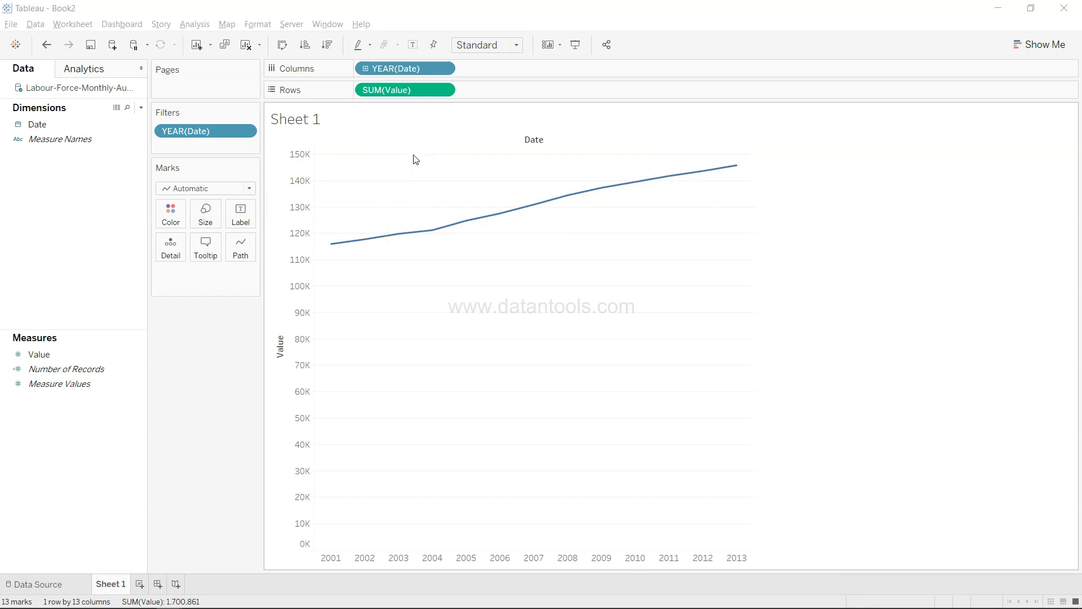
left_click(365, 68)
left_click(496, 68)
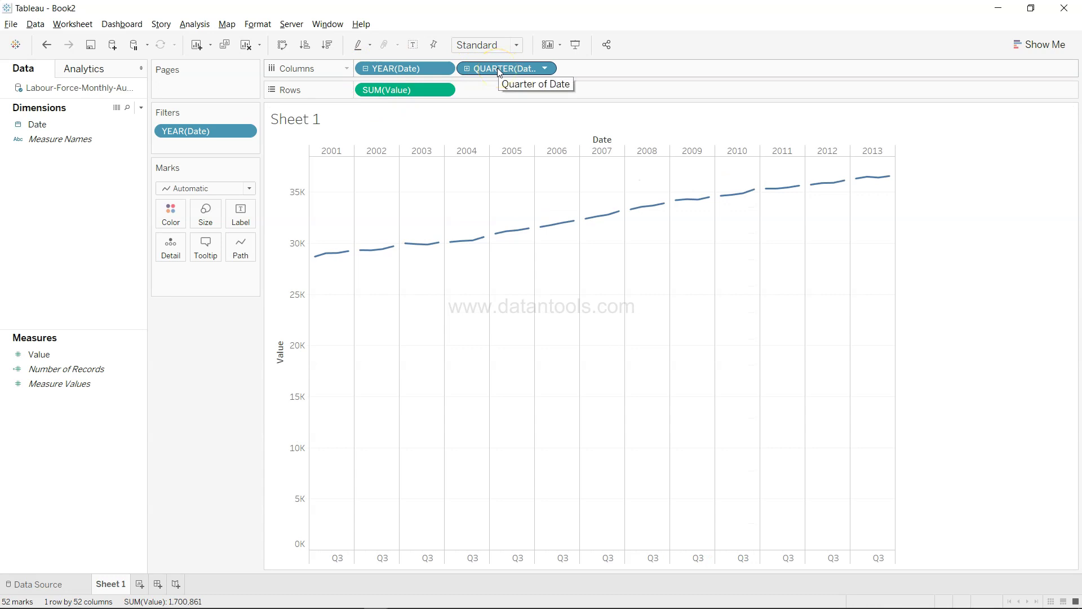
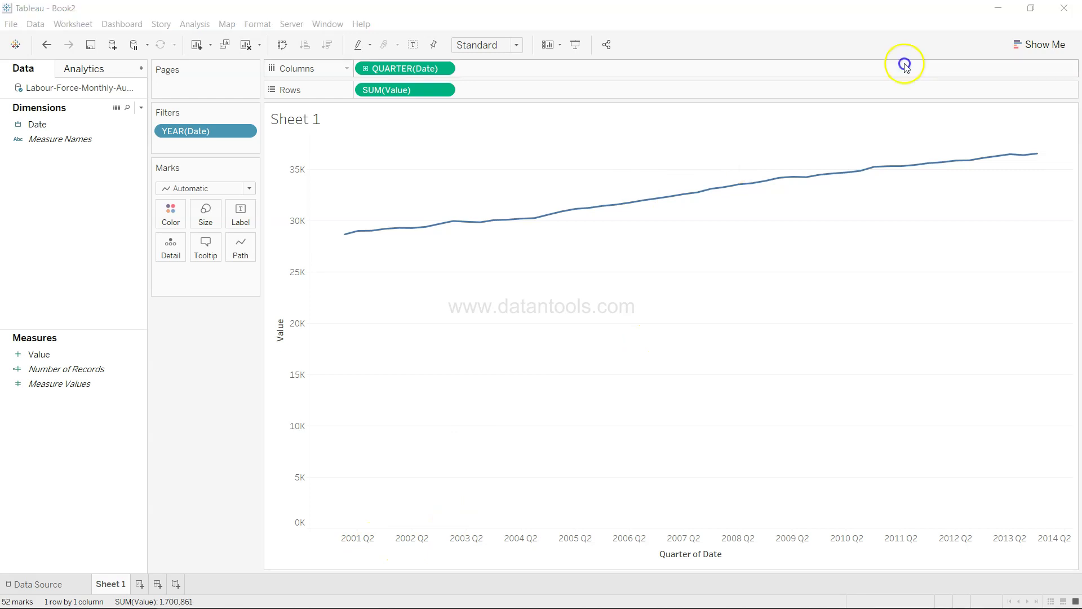
- Set the chart's fit to Entire View after trying Fit Width
left_click(510, 45)
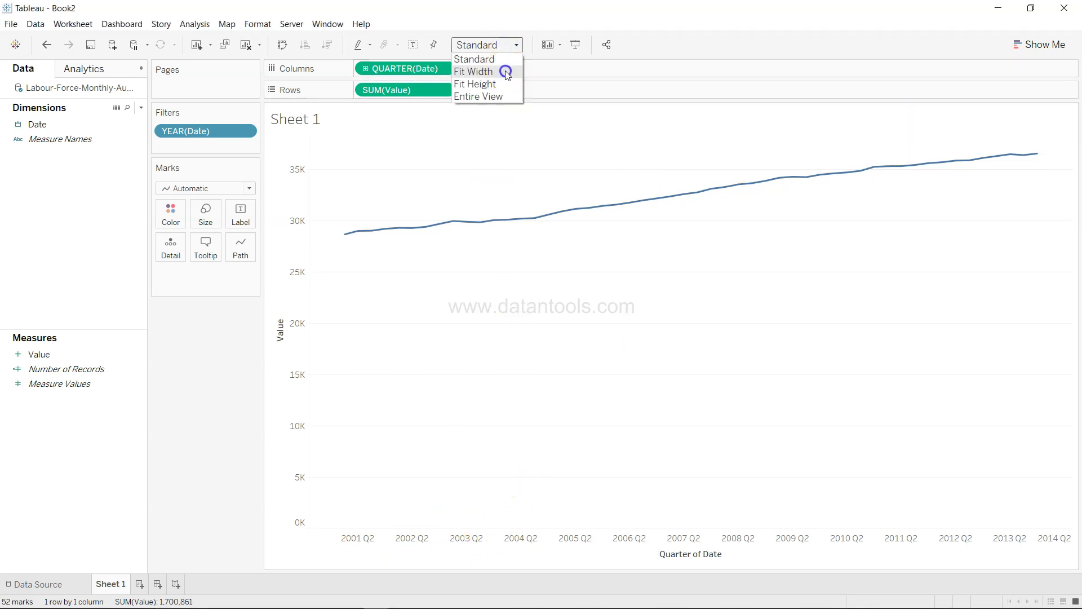
left_click(506, 73)
left_click(509, 45)
left_click(500, 100)
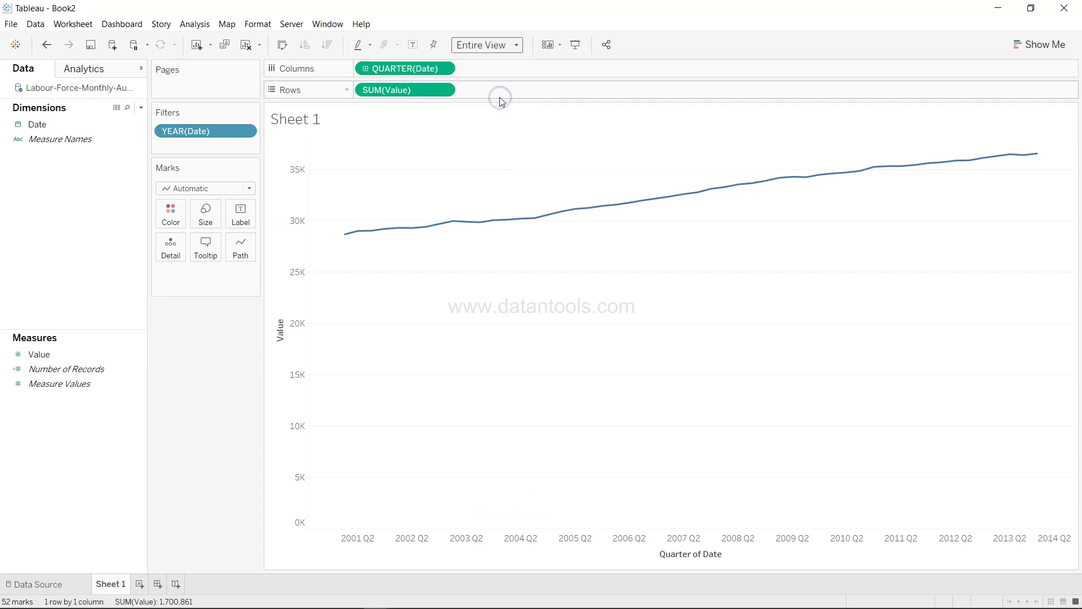
- Swap the chart's rows and columns and restore the original orientation
left_click(282, 45)
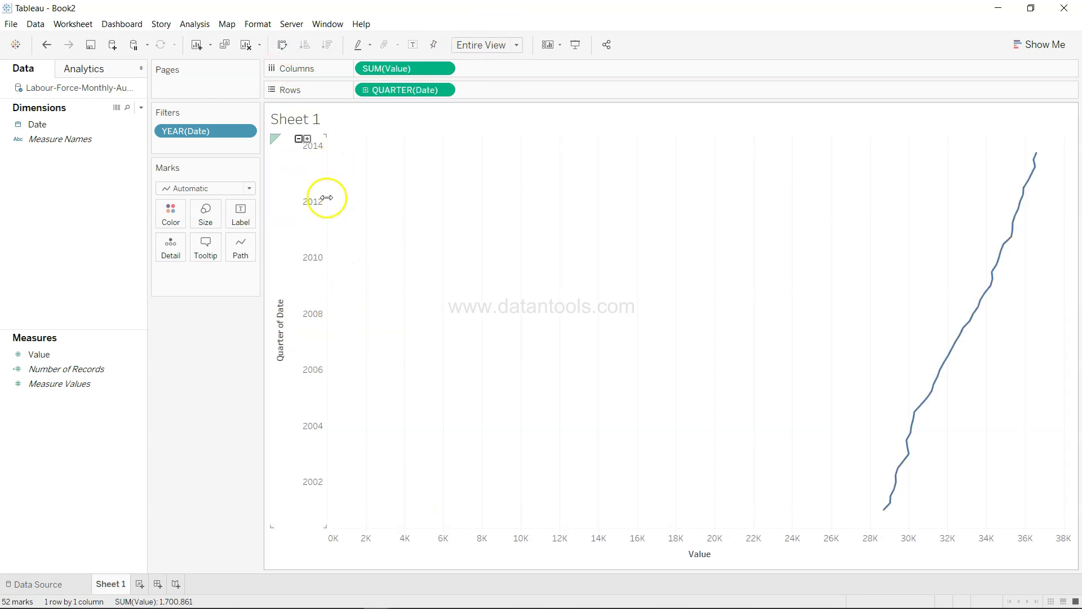
left_click(282, 45)
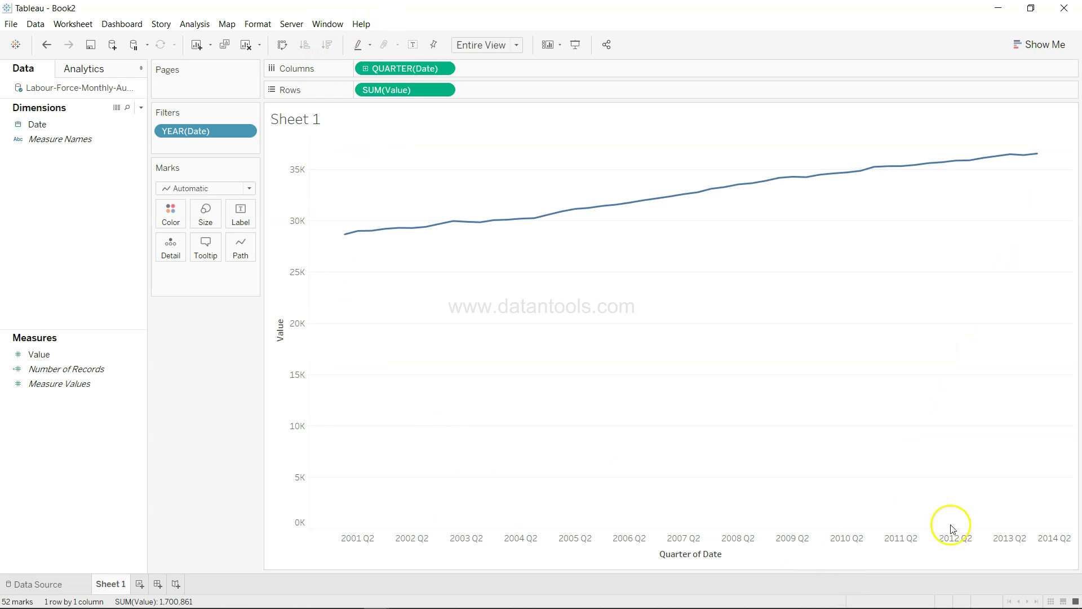
- Set the chart's fit to Standard and drill the continuous date on Columns down from quarters to months
left_click(512, 45)
left_click(501, 58)
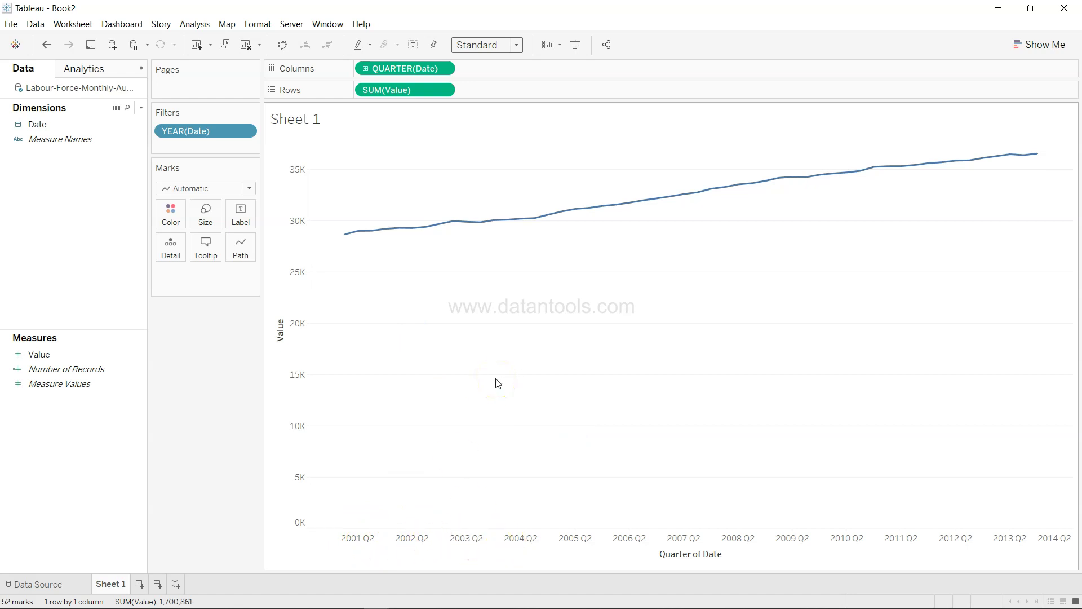
left_click(365, 69)
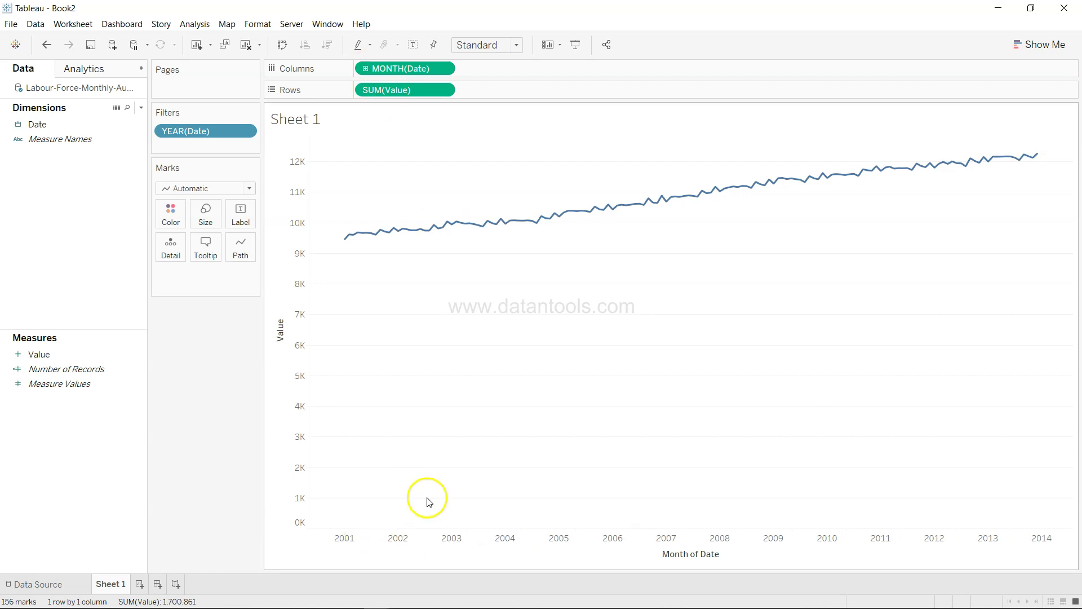
mouse_move(346, 536)
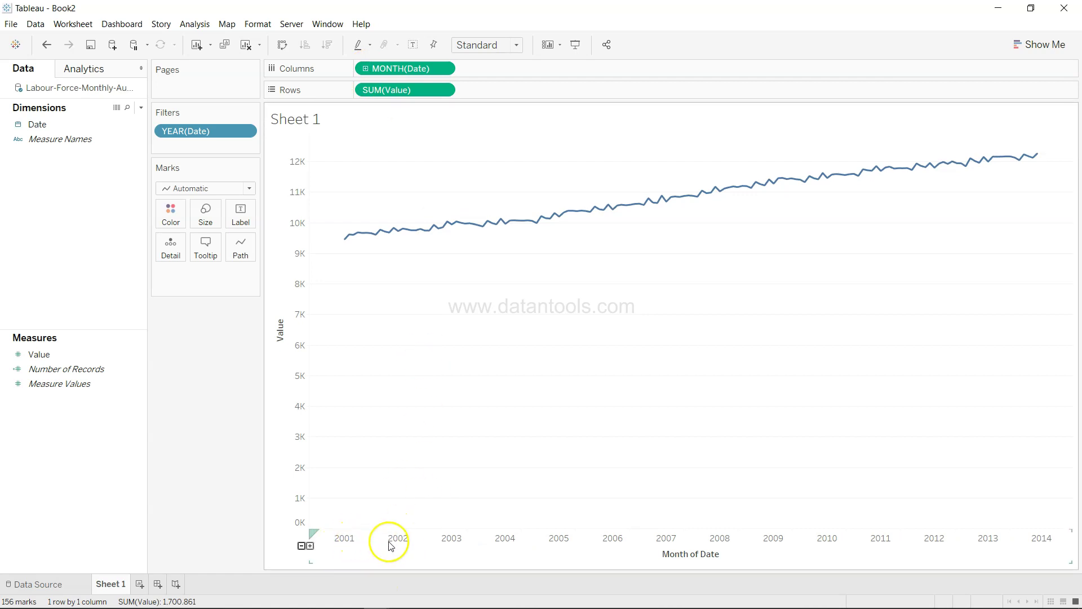
- Remove the continuous MONTH(Date) from Columns and add the Date dimension there again as discrete years
left_click(442, 69)
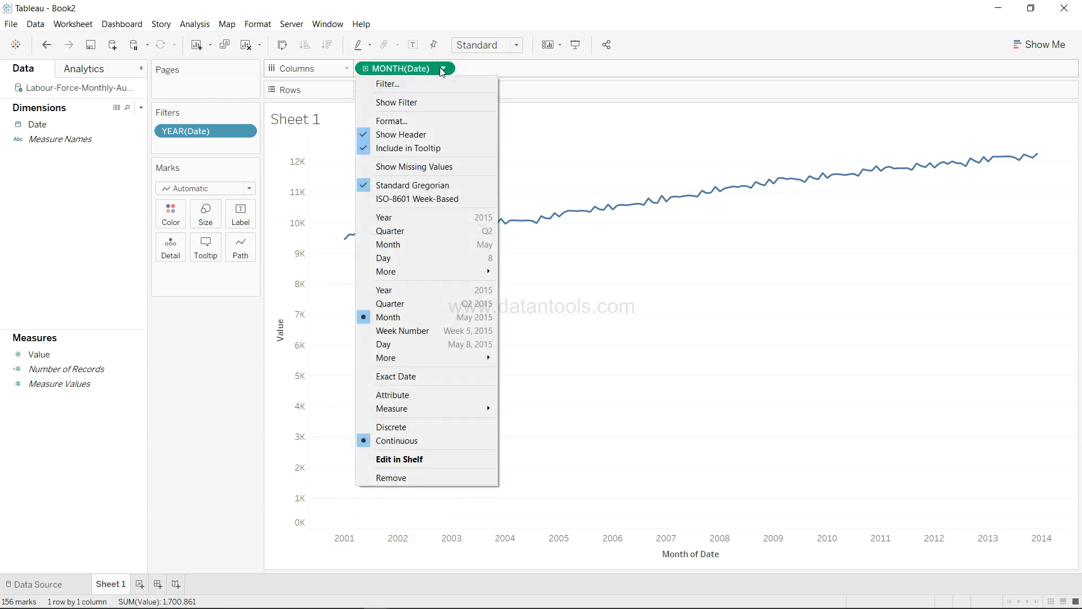
left_click(411, 68)
left_click_drag(418, 68, 215, 328)
left_click_drag(83, 127, 440, 76)
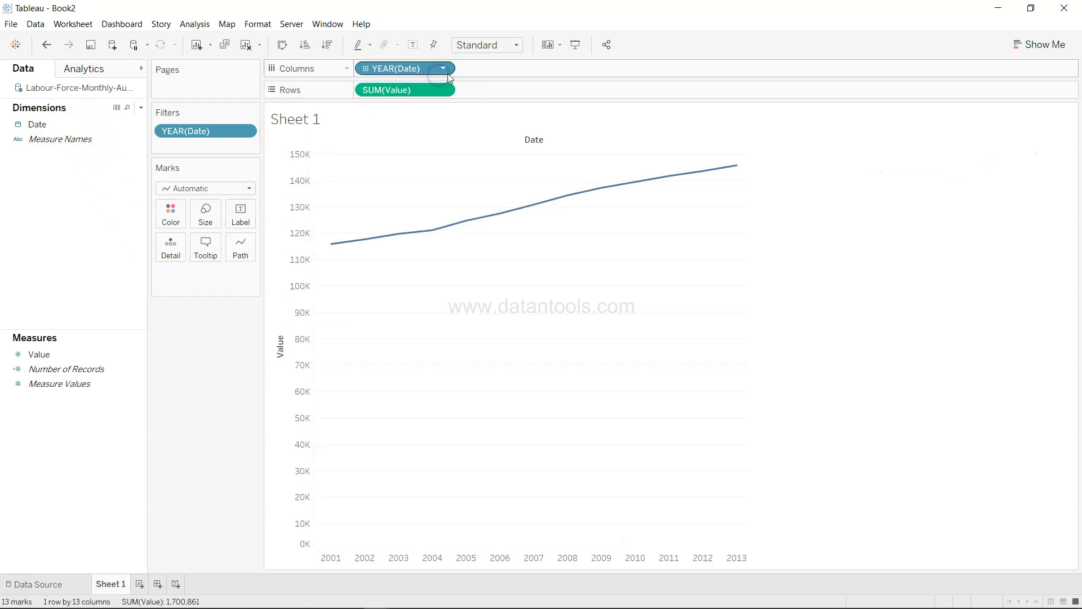
- Try the date on Columns as the discrete Quarter without years, and undo that change
left_click(445, 68)
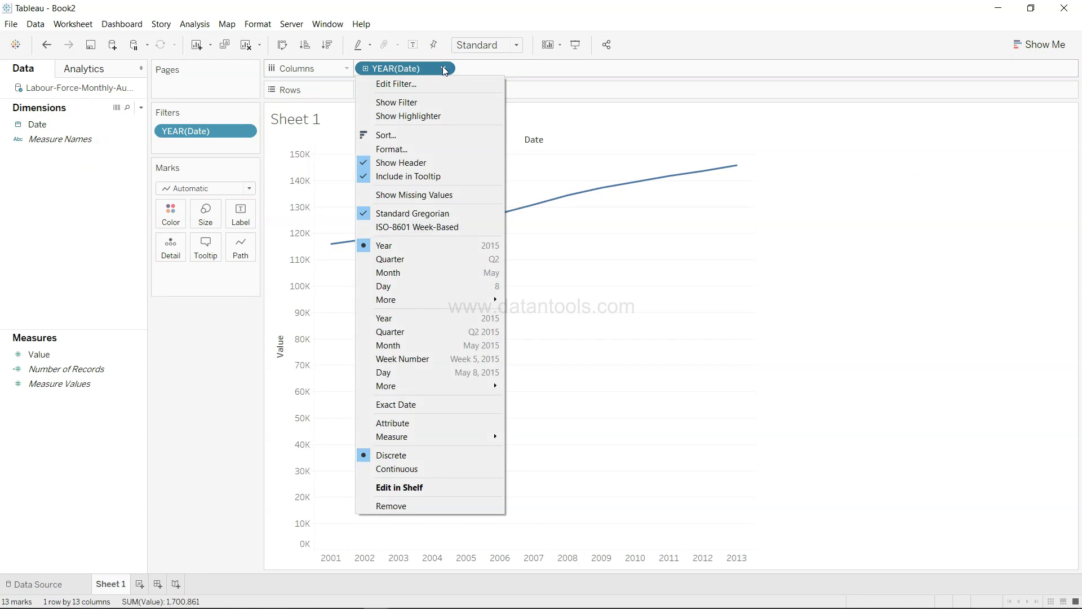
left_click(431, 258)
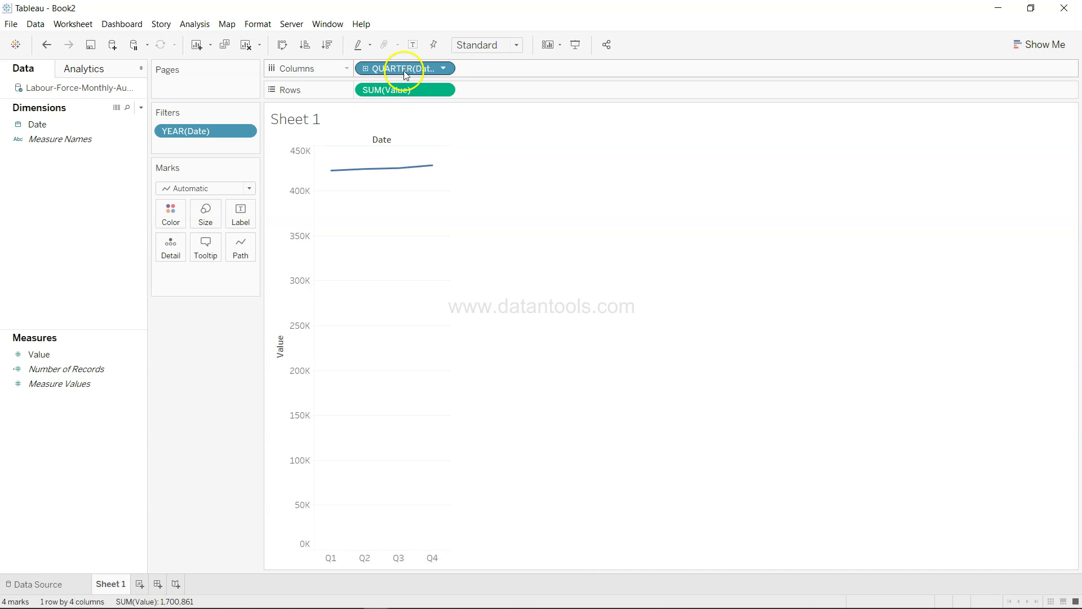
key("ctrl+z")
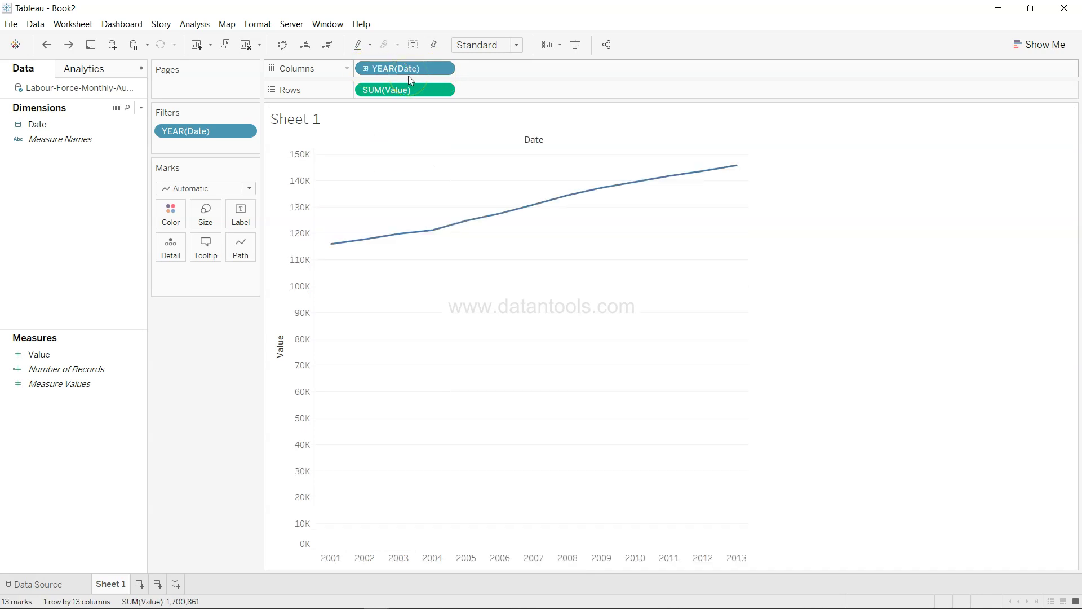
- Drill the discrete date on Columns down through quarters to months and set the chart's fit to Fit Width
left_click(365, 69)
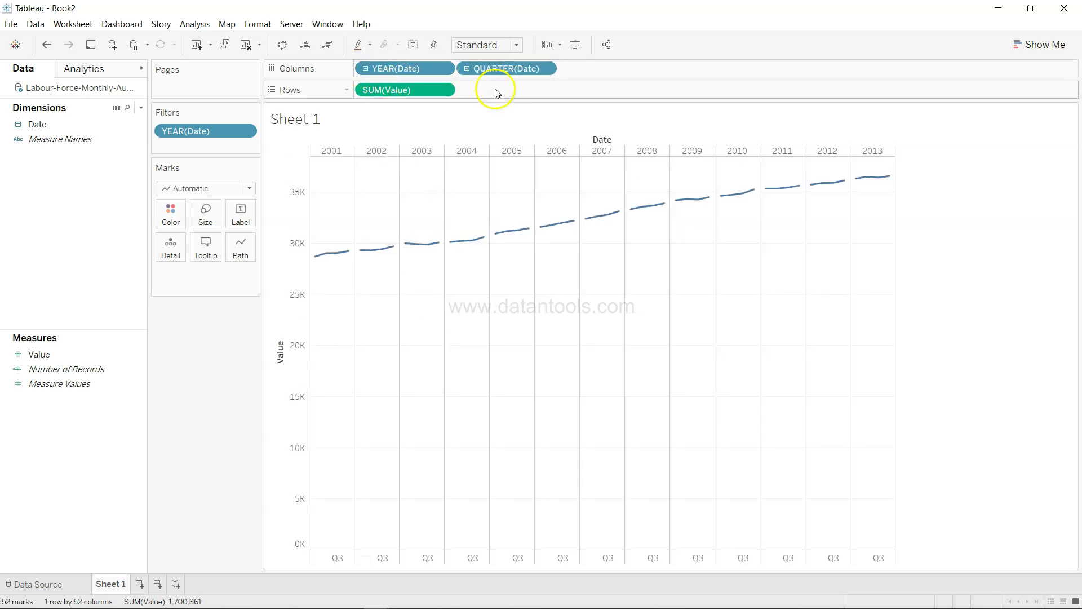
left_click(514, 45)
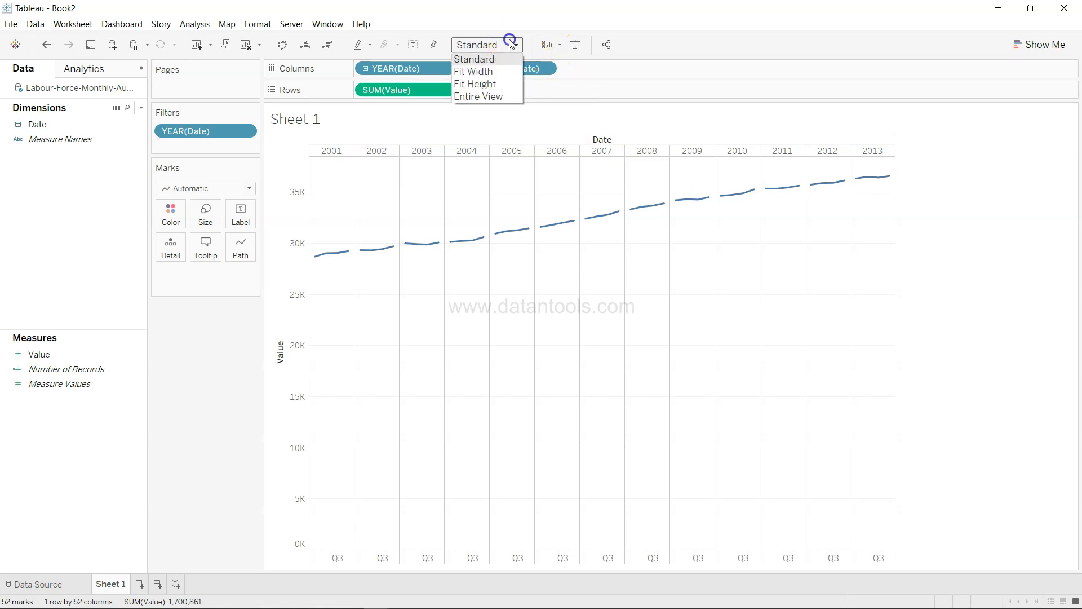
left_click(489, 72)
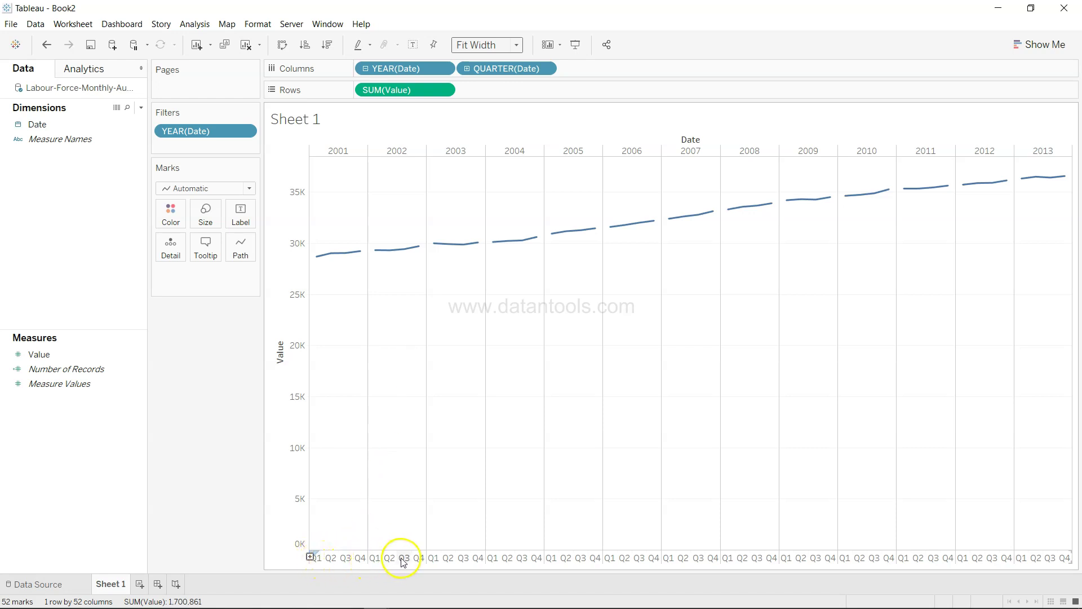
left_click(468, 68)
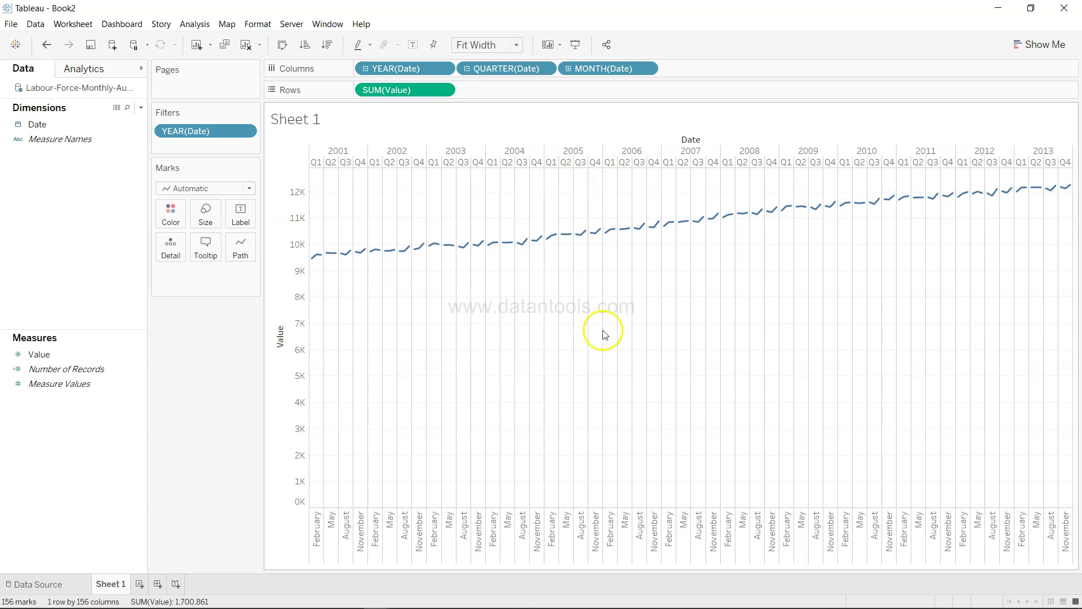
- Try removing YEAR(Date) from Columns so only quarters and months remain, and undo the removal
mouse_move(697, 232)
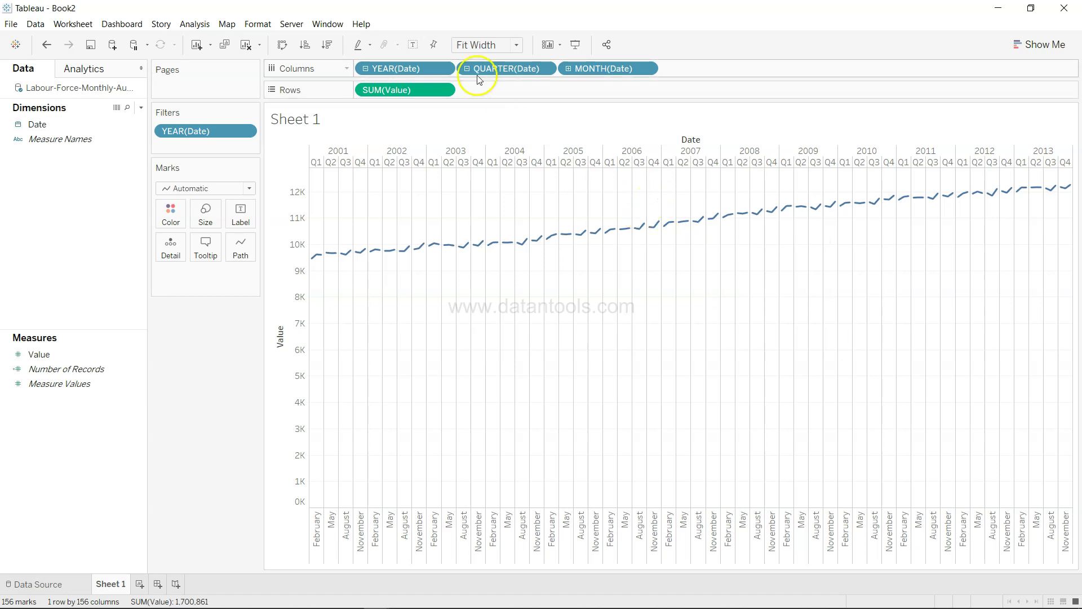
left_click_drag(424, 67, 217, 336)
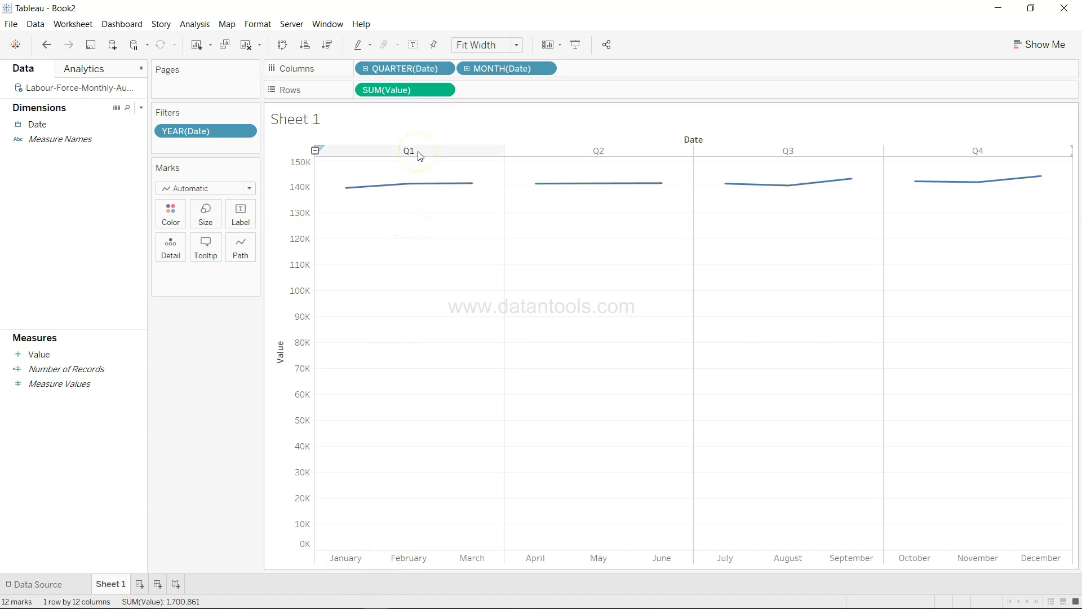
key("ctrl+z")
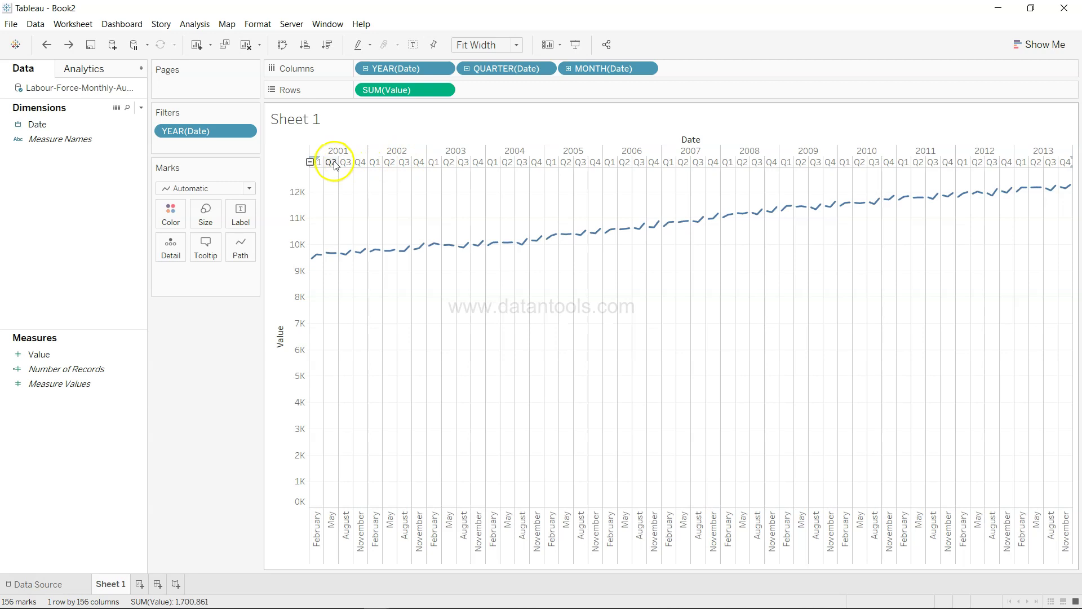
- Examine the monthly points along the trend line between 2001 and 2009 and compare their values across quarters and years
mouse_move(485, 295)
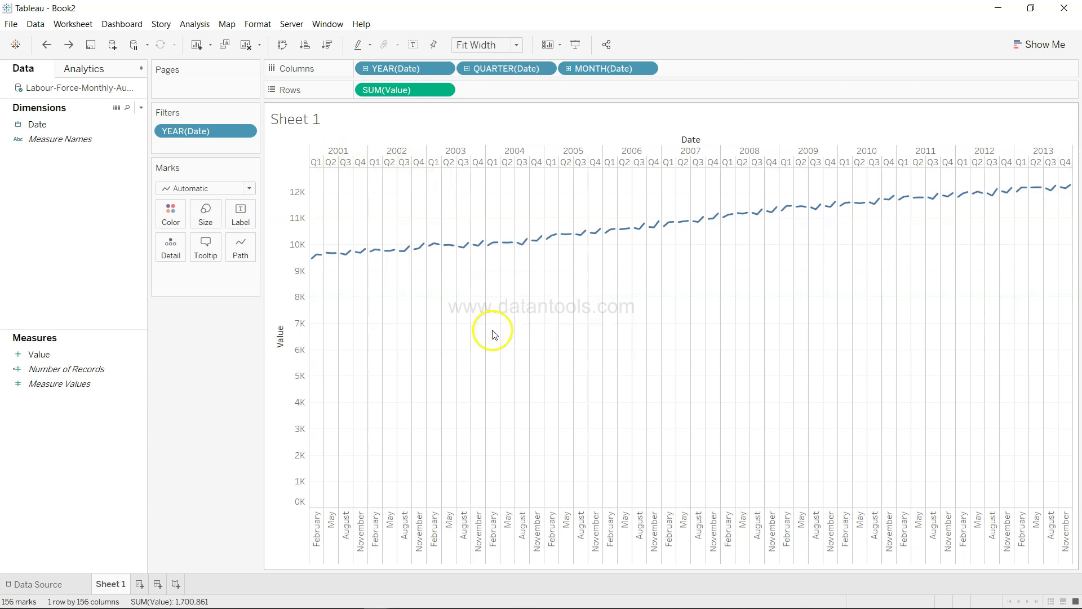
mouse_move(806, 215)
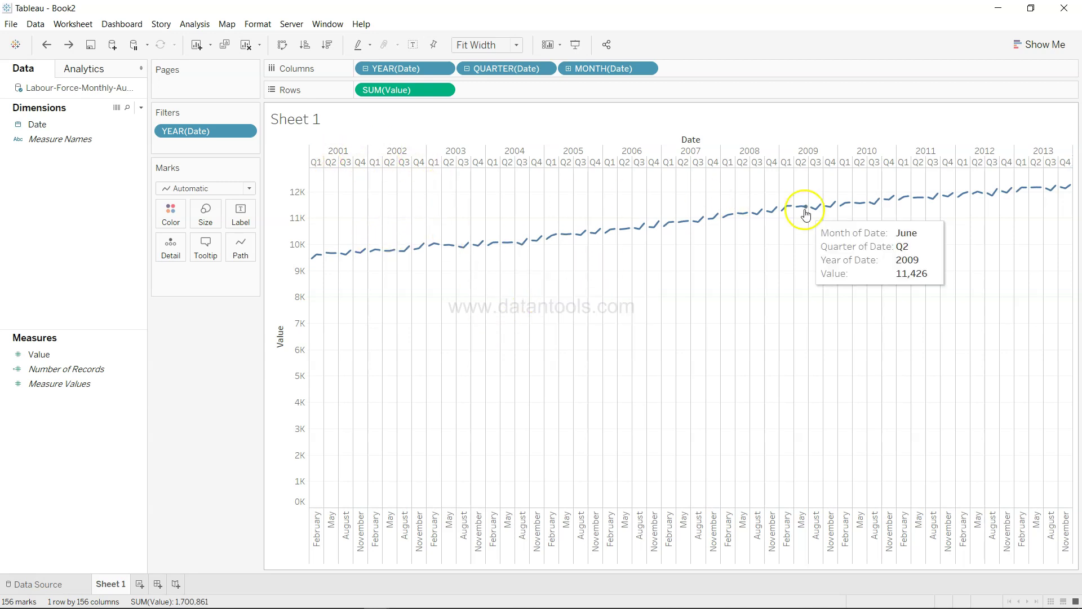
mouse_move(761, 221)
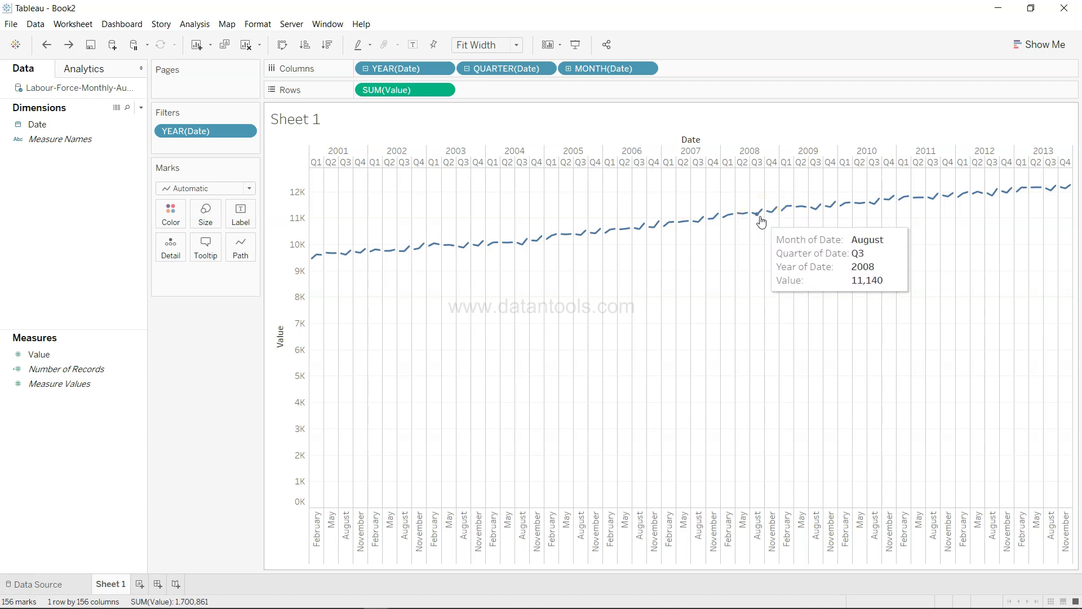
left_click(524, 255)
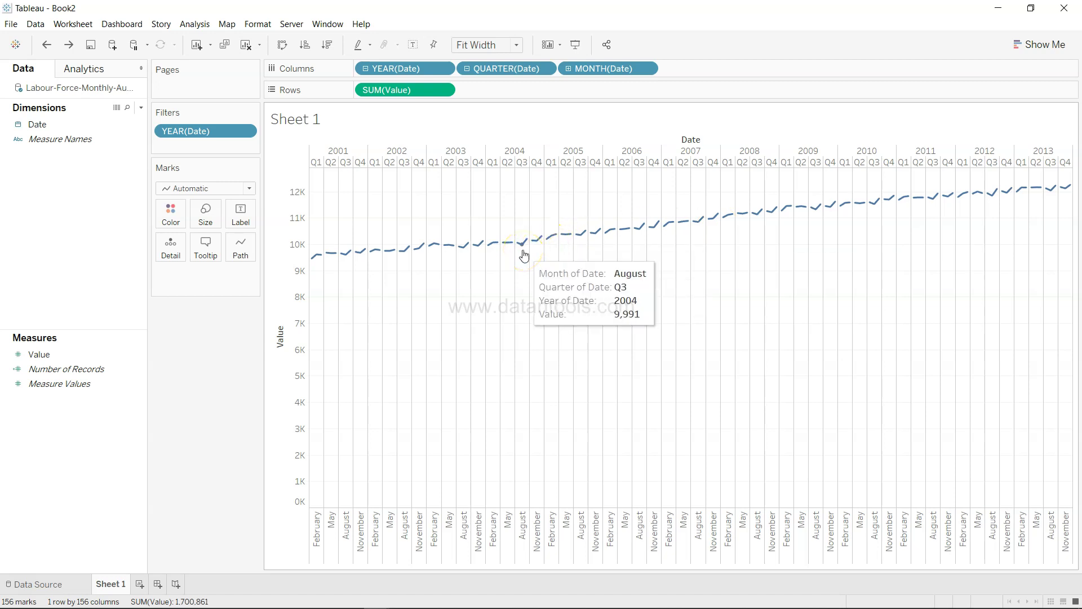
mouse_move(758, 223)
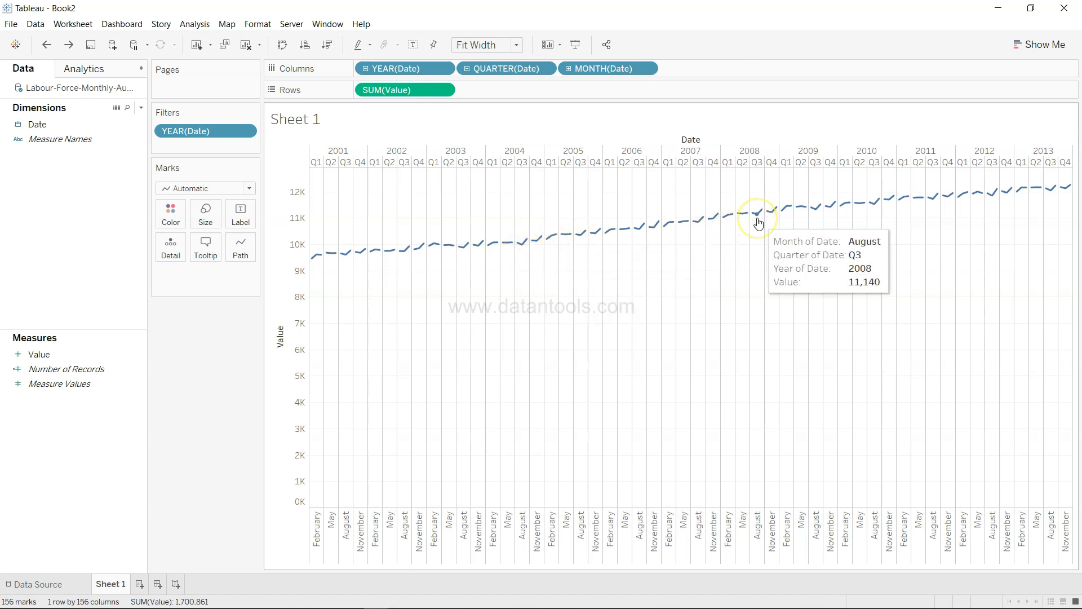
mouse_move(467, 255)
left_click(345, 260)
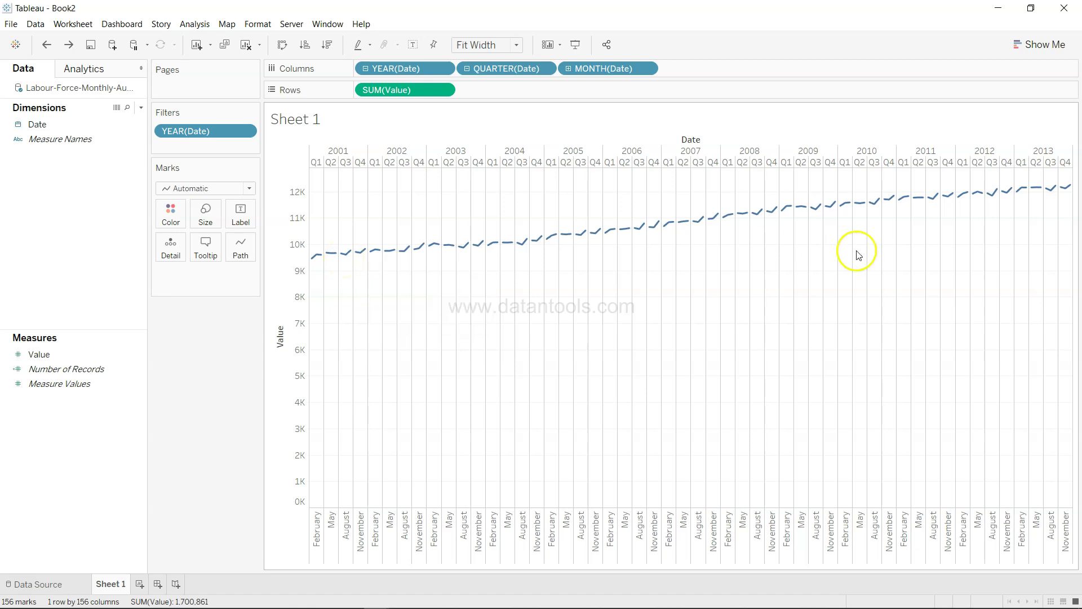
mouse_move(937, 205)
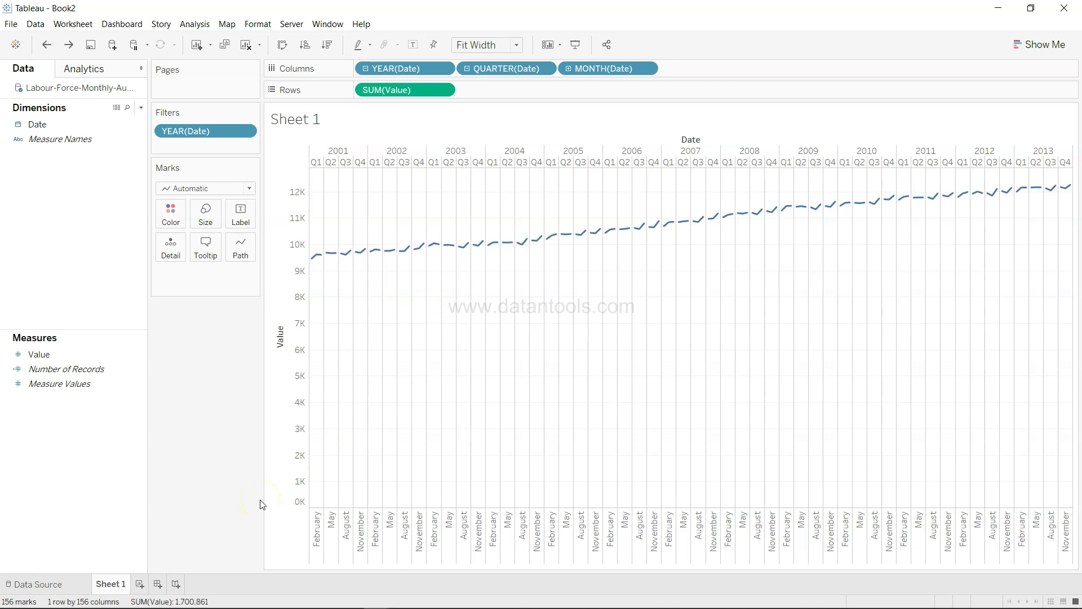
mouse_move(318, 260)
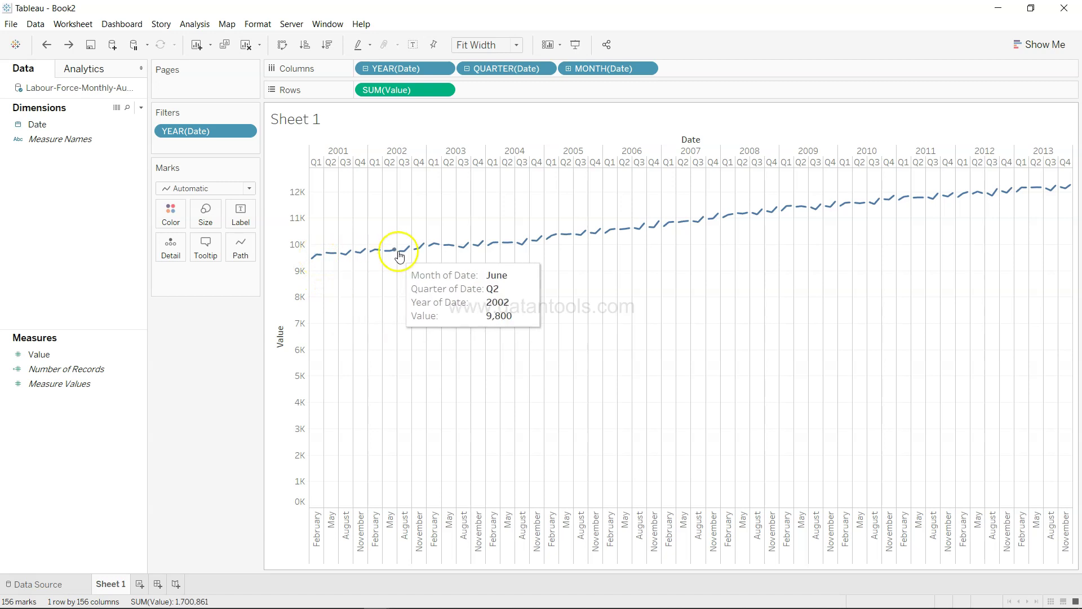
mouse_move(436, 248)
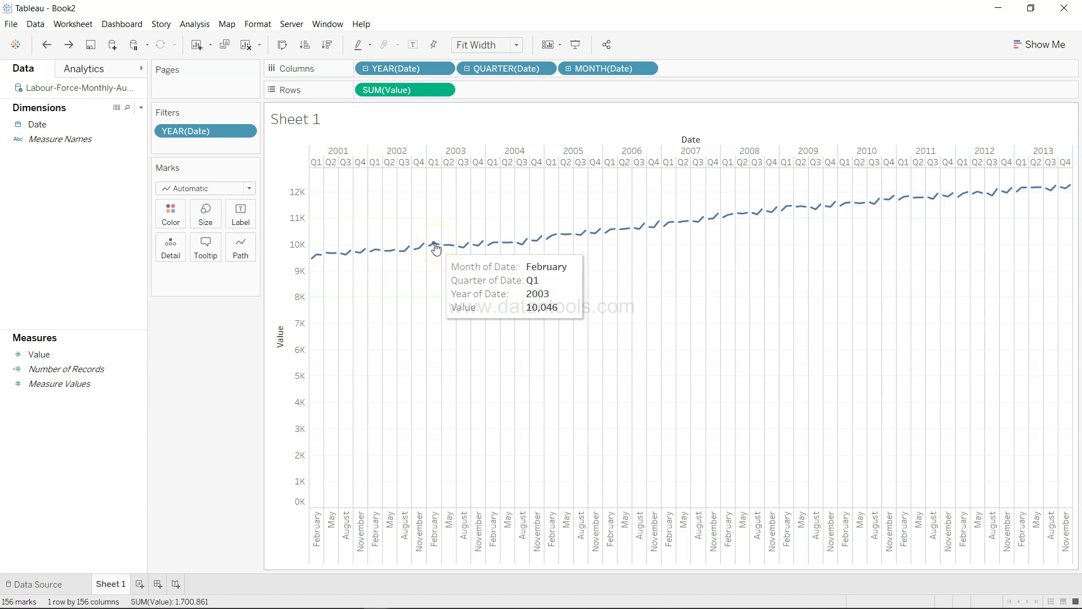
mouse_move(510, 249)
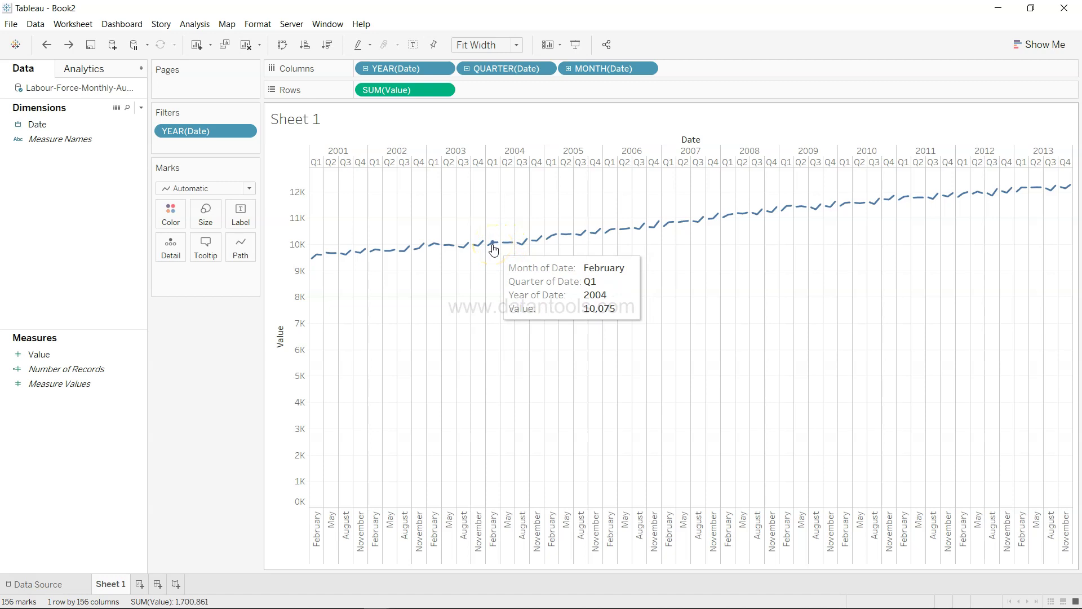
left_click(394, 366)
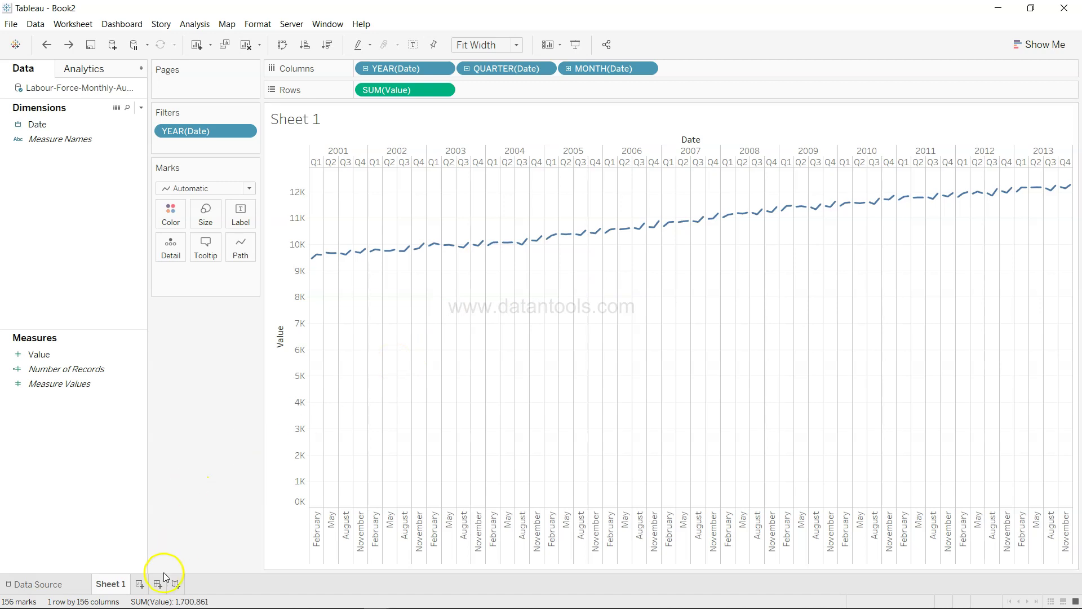
- Switch to the Google Slides presentation, reveal the question "What is the YoY growth?" and return to the Tableau workbook
key("alt+Tab")
key("alt+Tab")
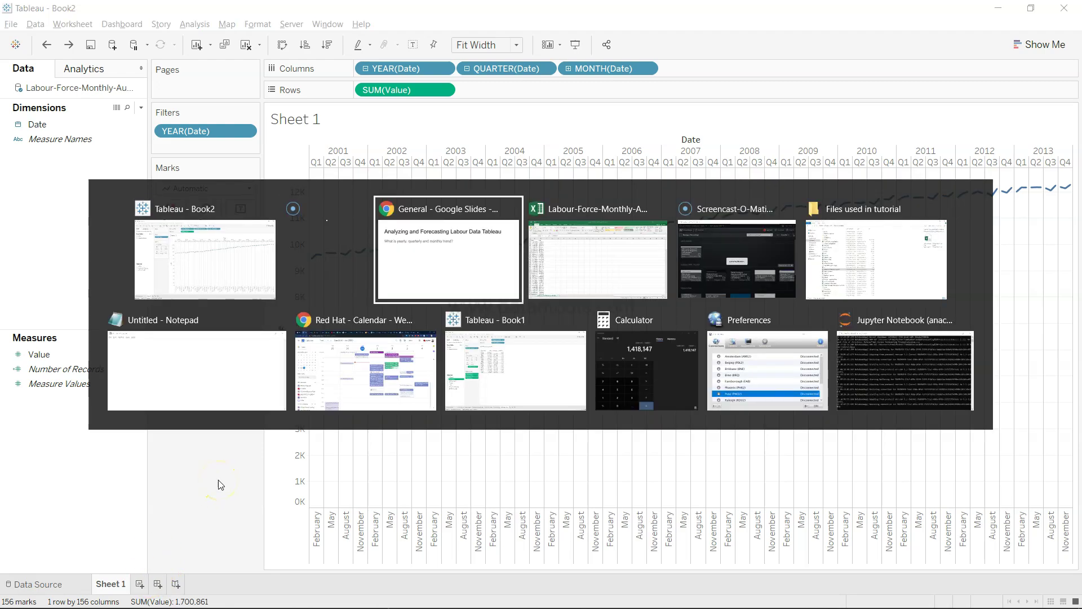
left_click(220, 485)
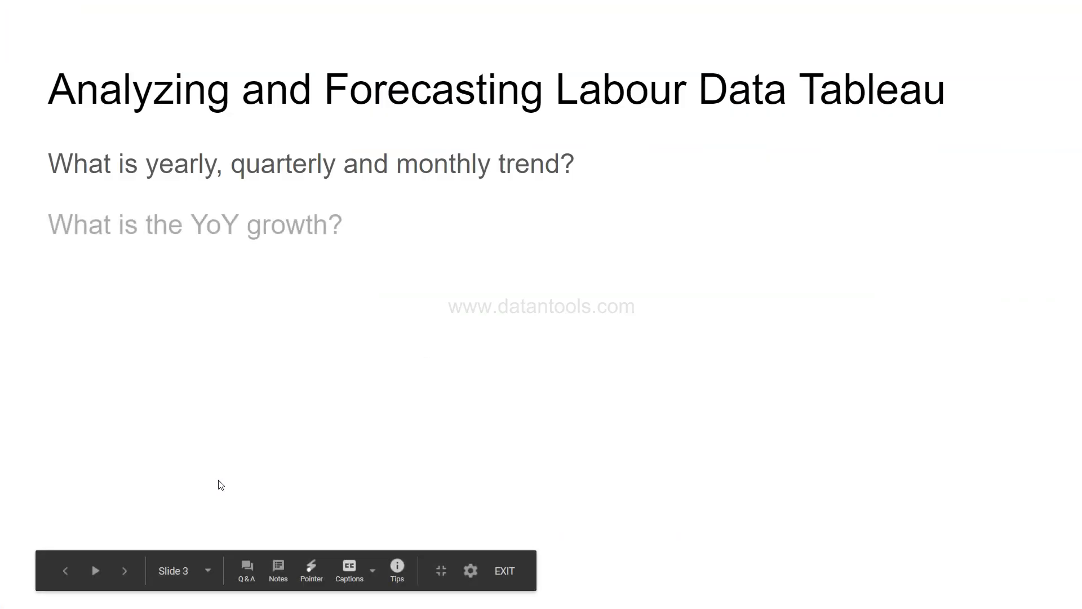
key("alt+Tab")
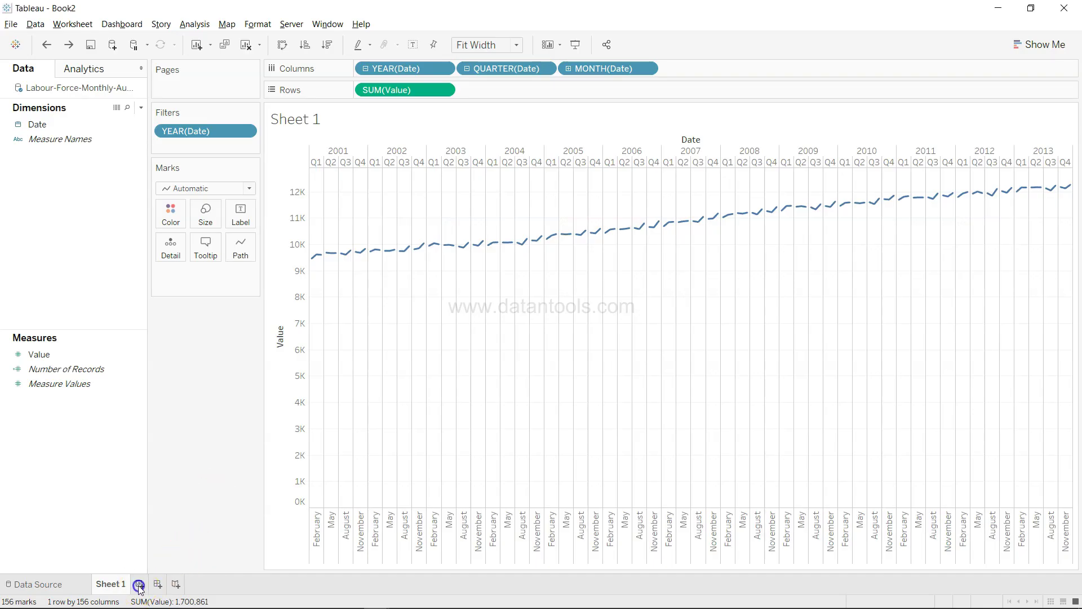
- Create a new worksheet and plot the sum of Value on Rows against the Date by year on Columns
left_click(139, 585)
left_click(119, 370)
left_click(65, 126)
left_click_drag(64, 129, 417, 72)
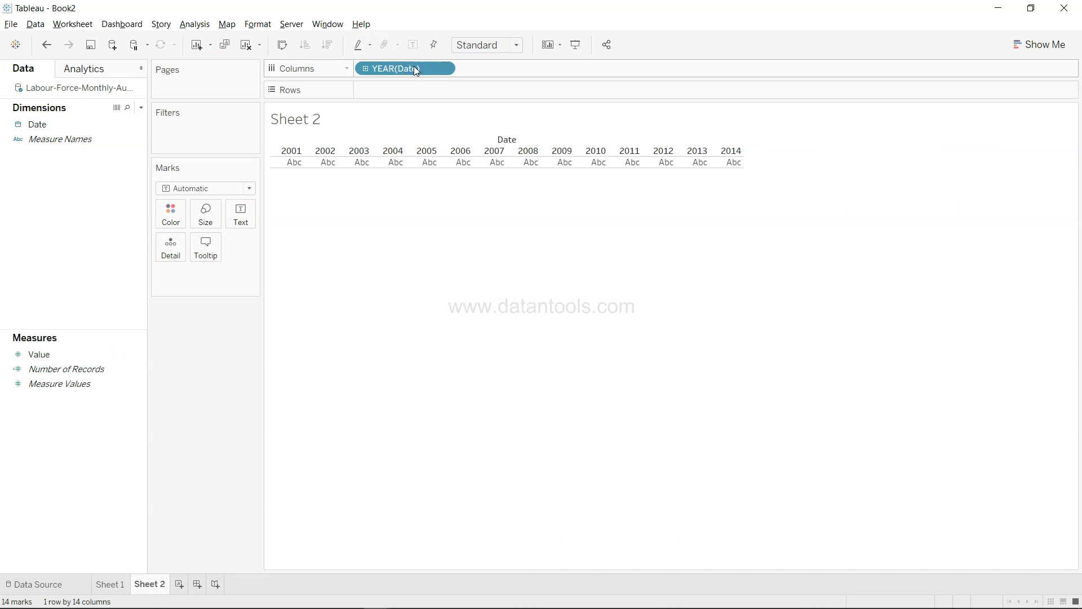
left_click_drag(85, 355, 466, 91)
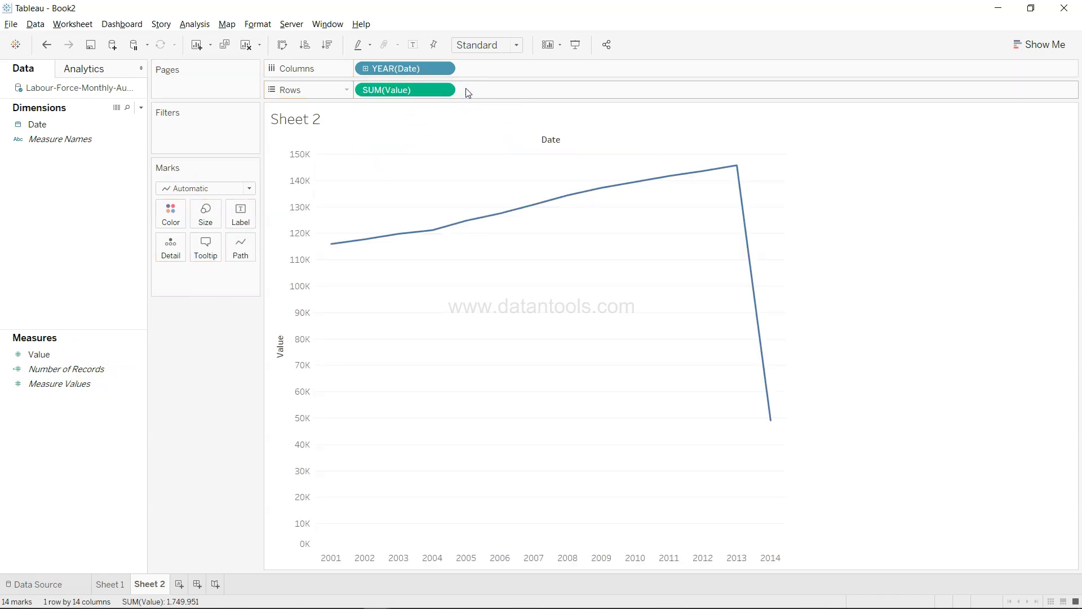
- Exclude the 2014 mark from the new chart and apply the Year Over Year Growth quick table calculation to SUM(Value)
right_click(771, 420)
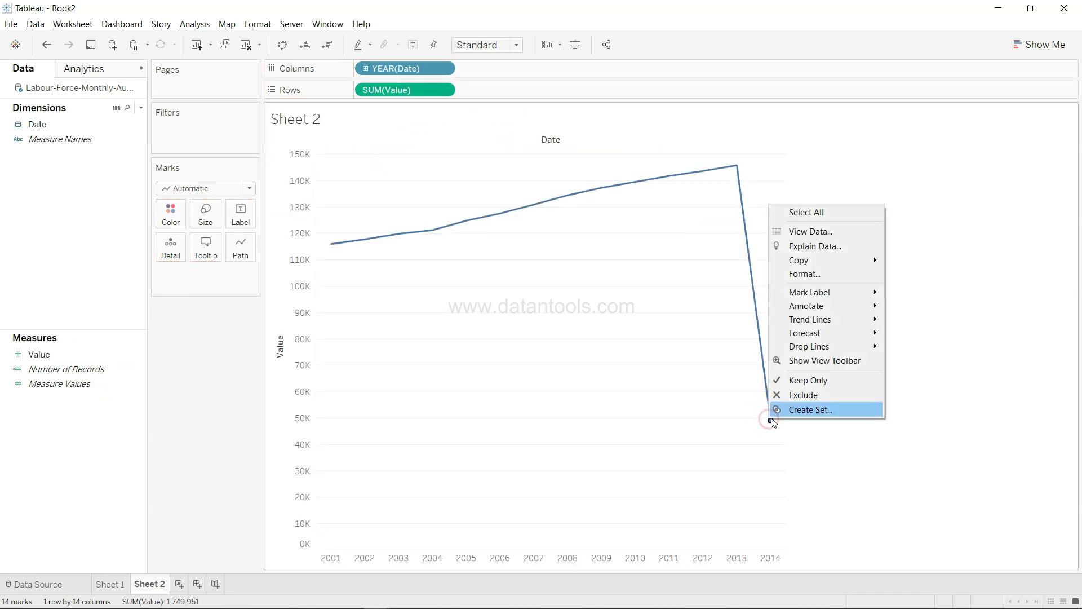
left_click(797, 396)
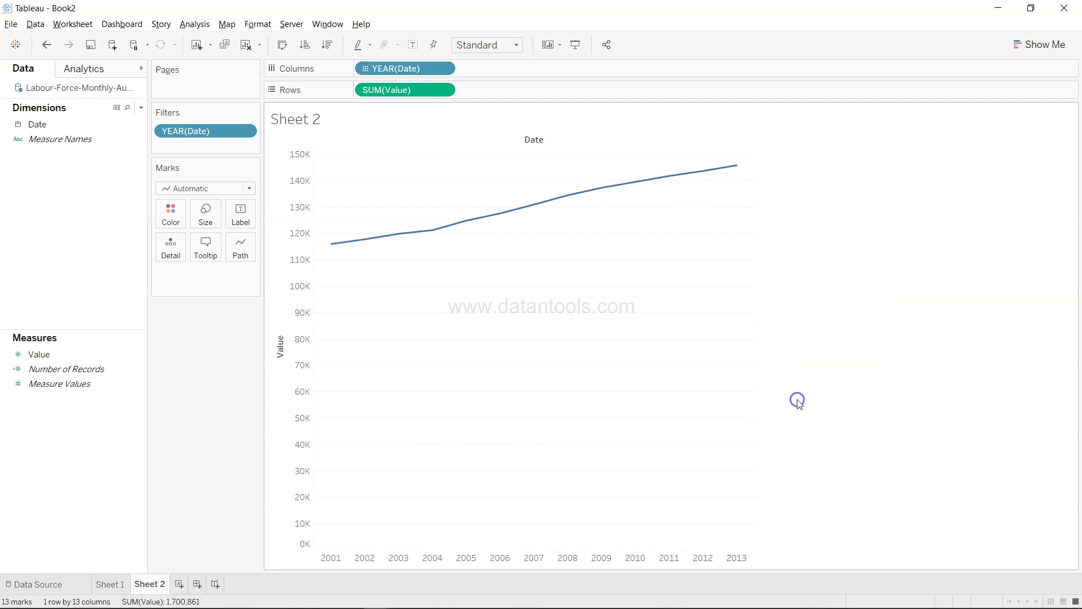
left_click(446, 90)
mouse_move(475, 303)
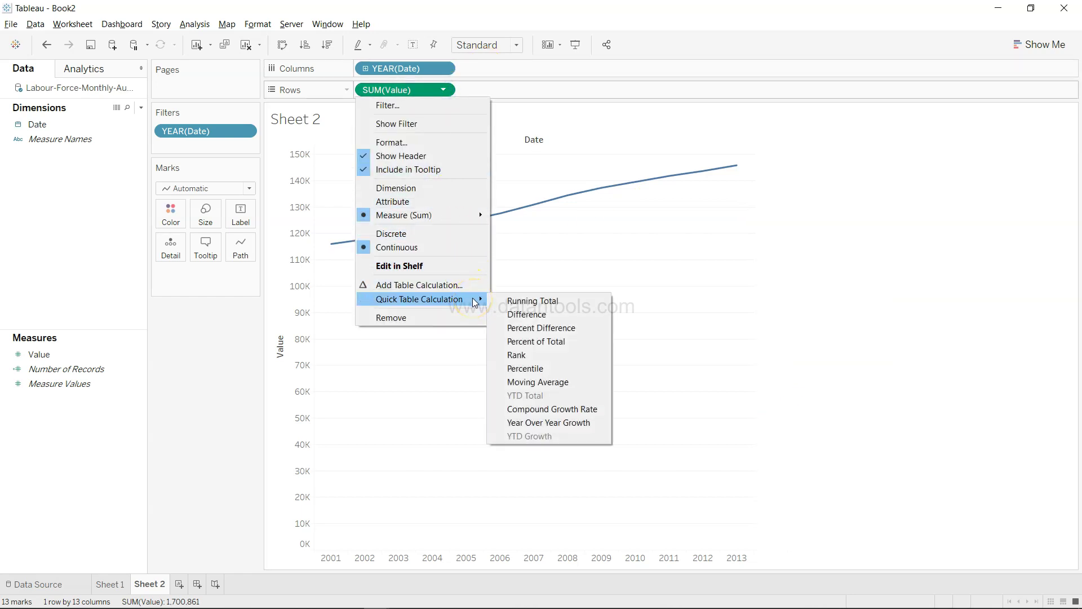
left_click(575, 428)
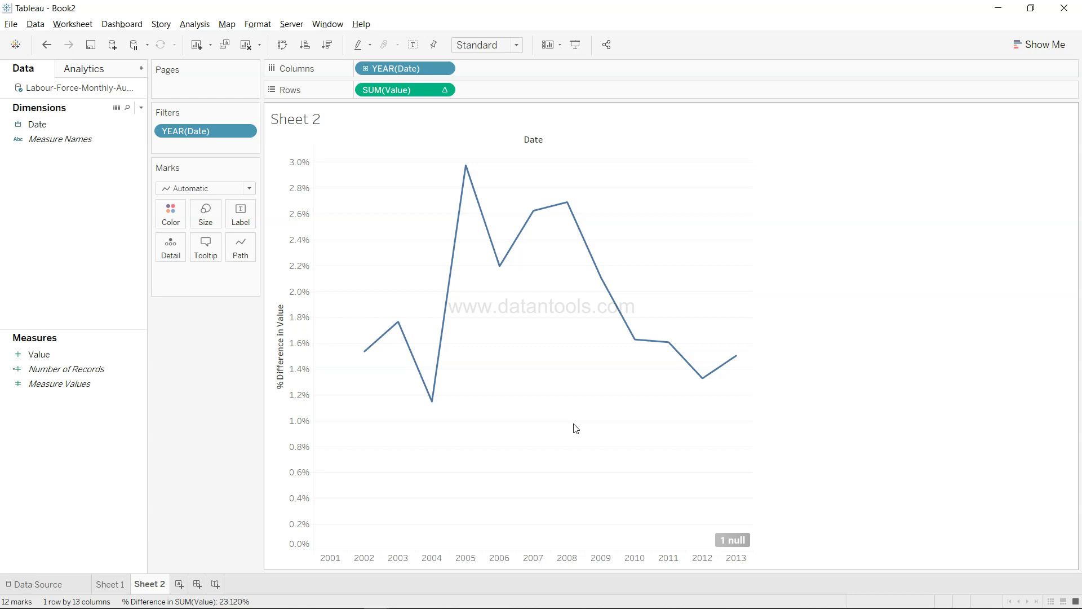
- Examine the year-over-year growth percentages along the line from 2005 through 2008 to 2012
mouse_move(466, 170)
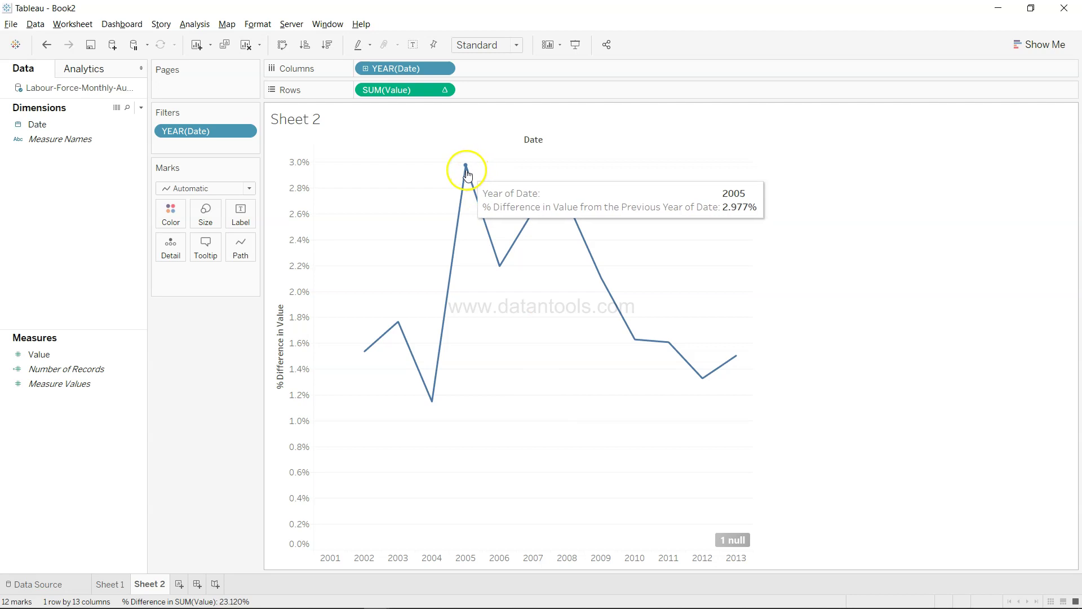
mouse_move(490, 251)
mouse_move(541, 215)
mouse_move(576, 216)
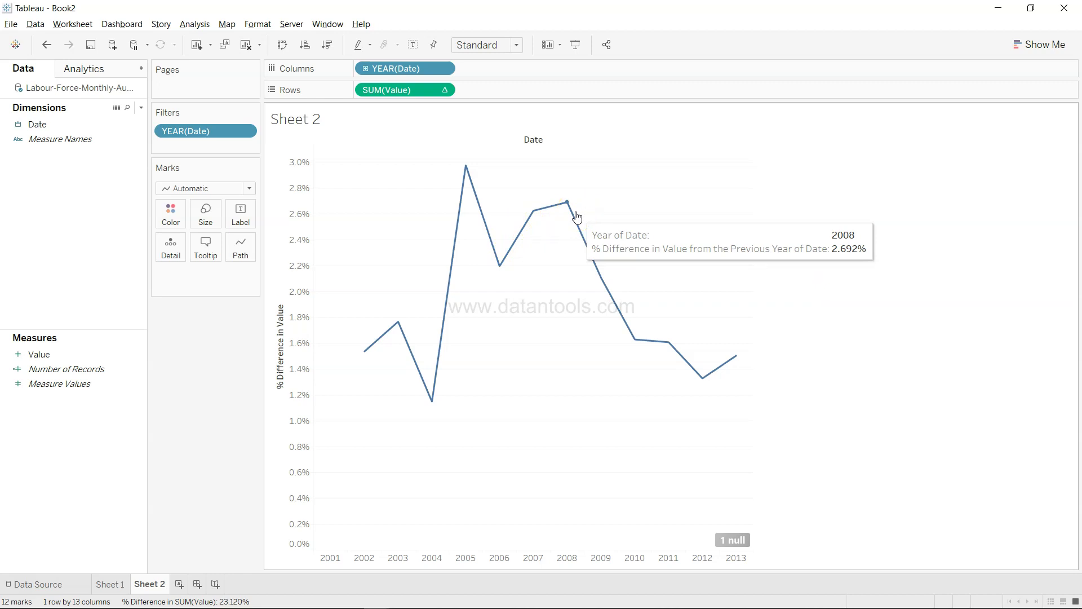
mouse_move(711, 376)
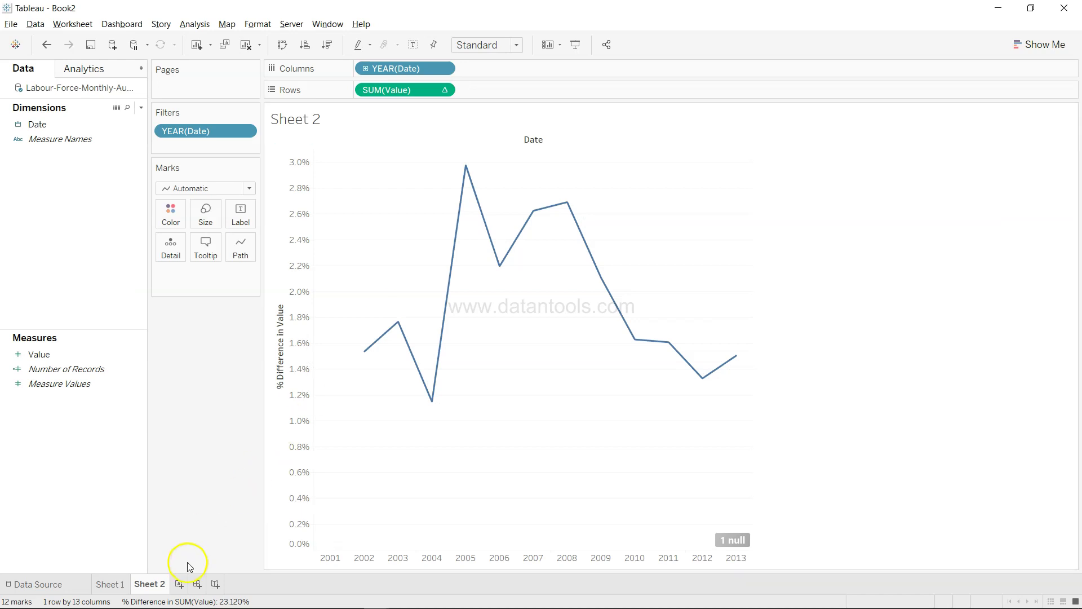
- Create a new worksheet and plot the sum of Value on Rows against the Date by continuous quarter on Columns
left_click(179, 584)
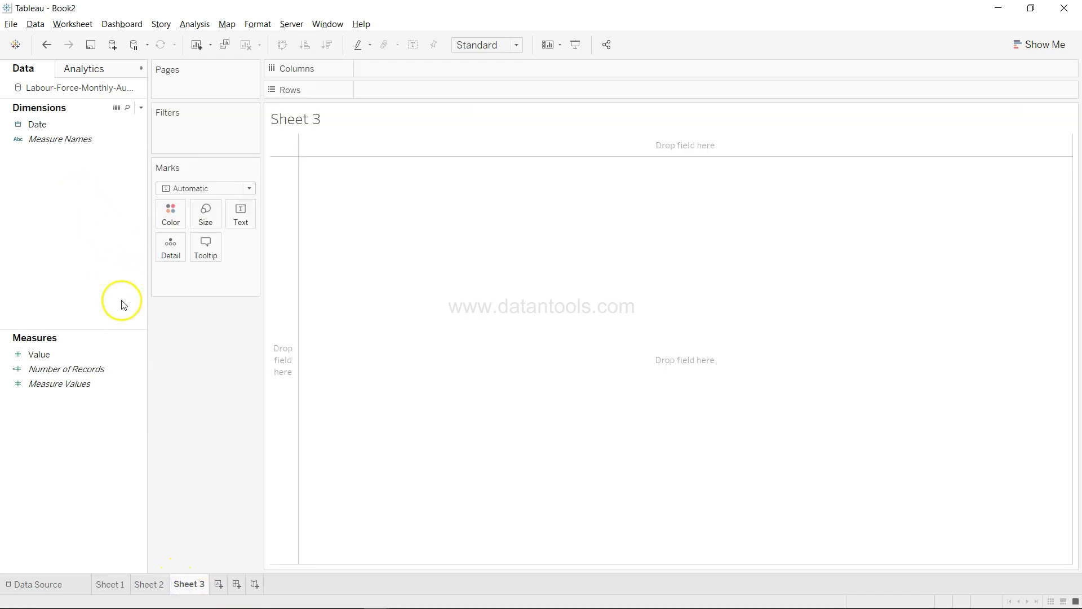
left_click(84, 126)
left_click_drag(85, 134, 400, 72)
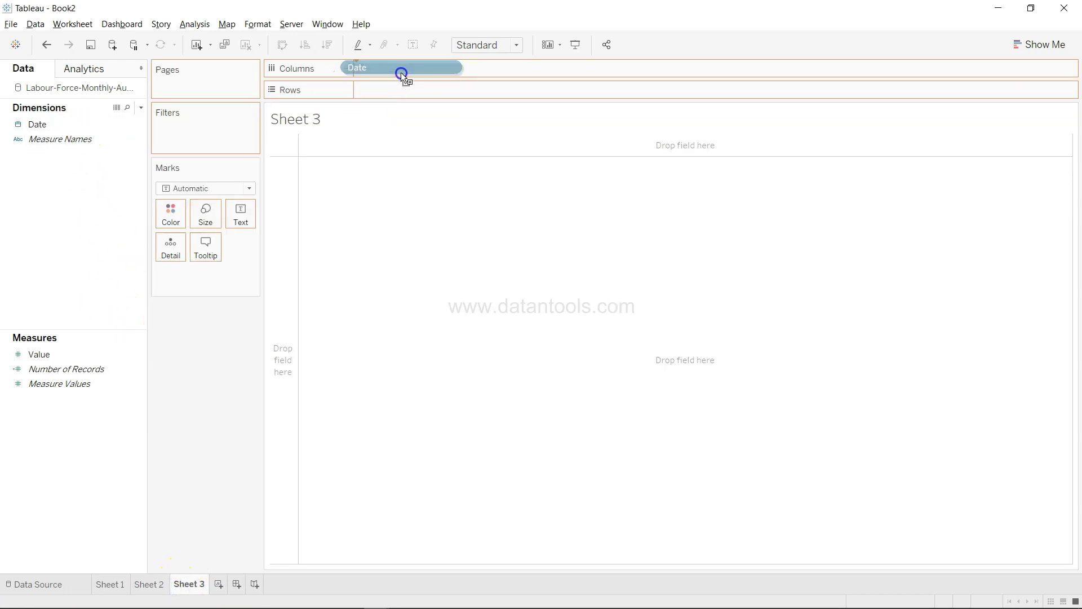
left_click(447, 69)
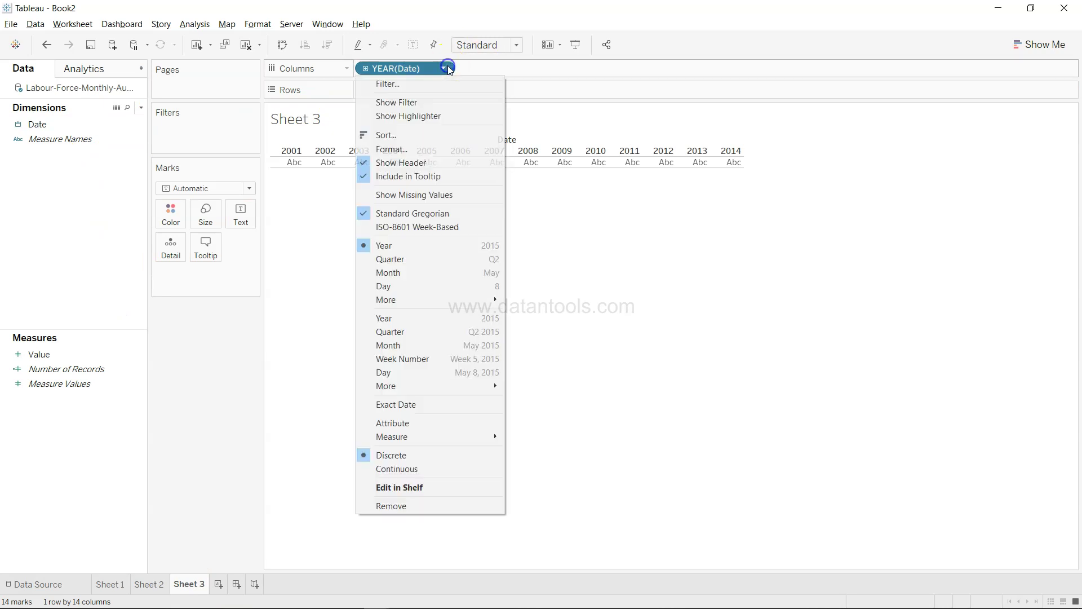
left_click(472, 337)
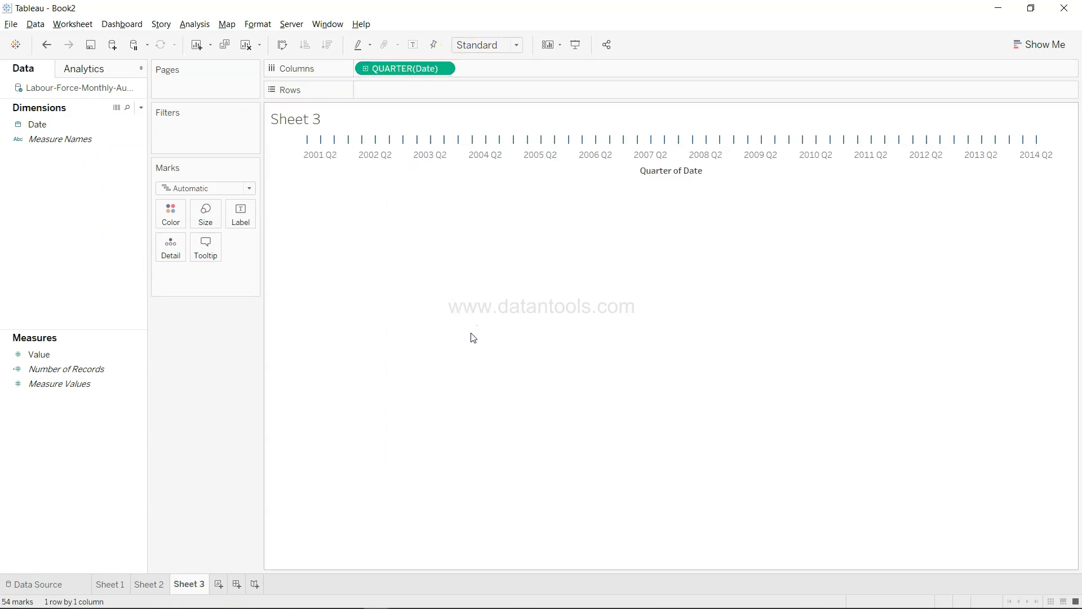
left_click(68, 373)
left_click_drag(65, 355, 424, 89)
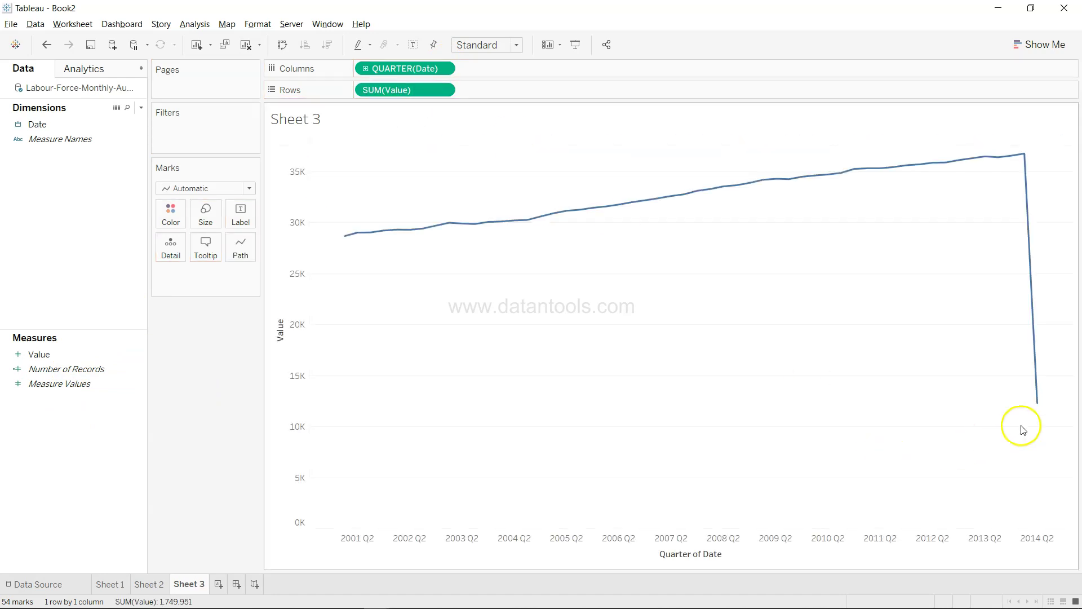
- Exclude the 2014 Q2 mark from the chart and change the Date on Columns to continuous months
right_click(1039, 404)
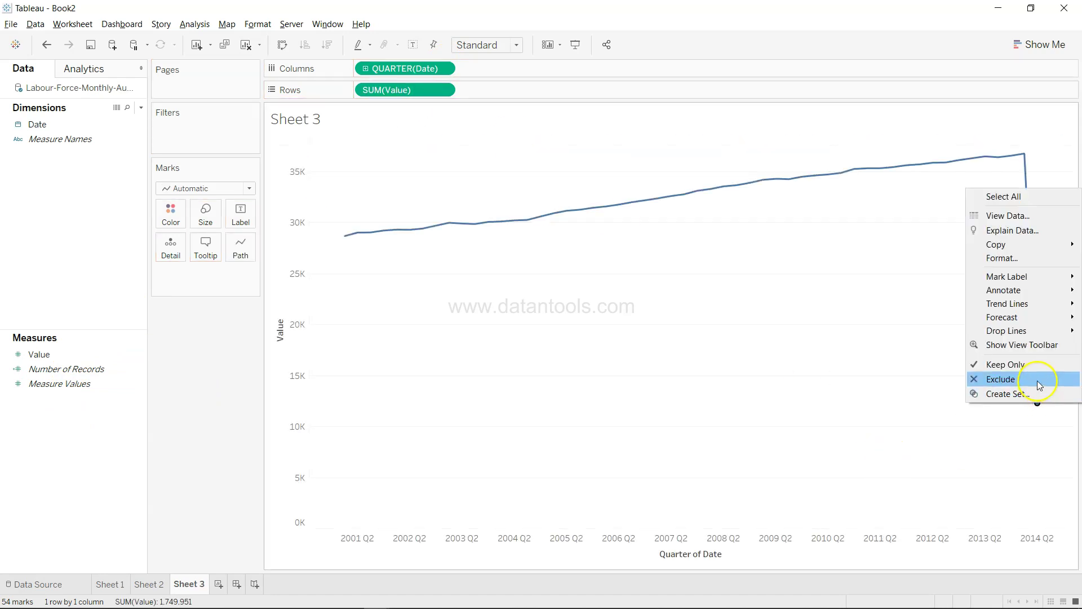
left_click(1036, 379)
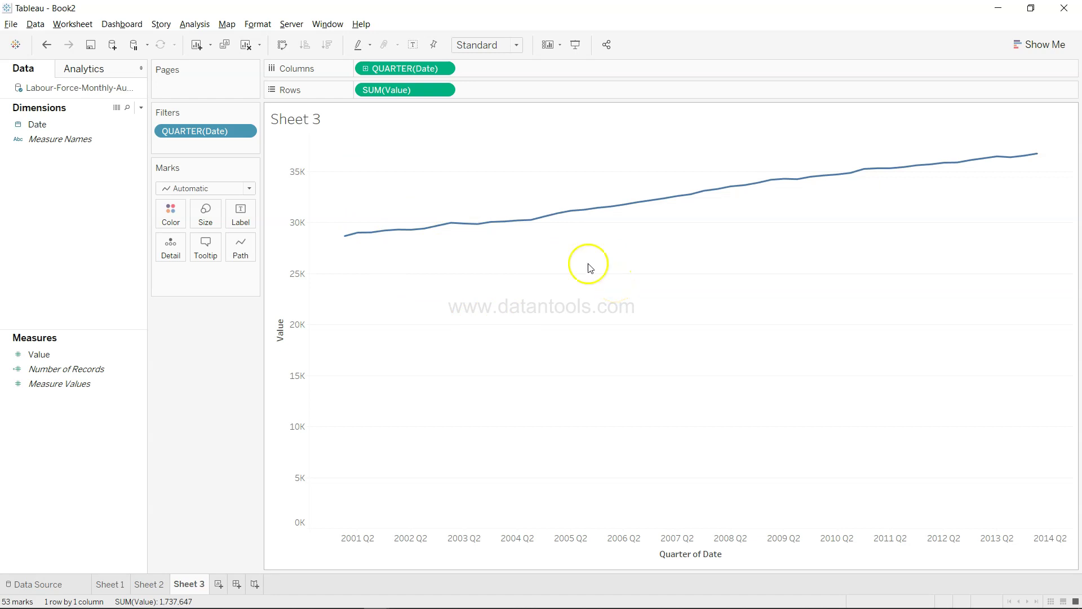
left_click(444, 90)
left_click(444, 68)
left_click(443, 68)
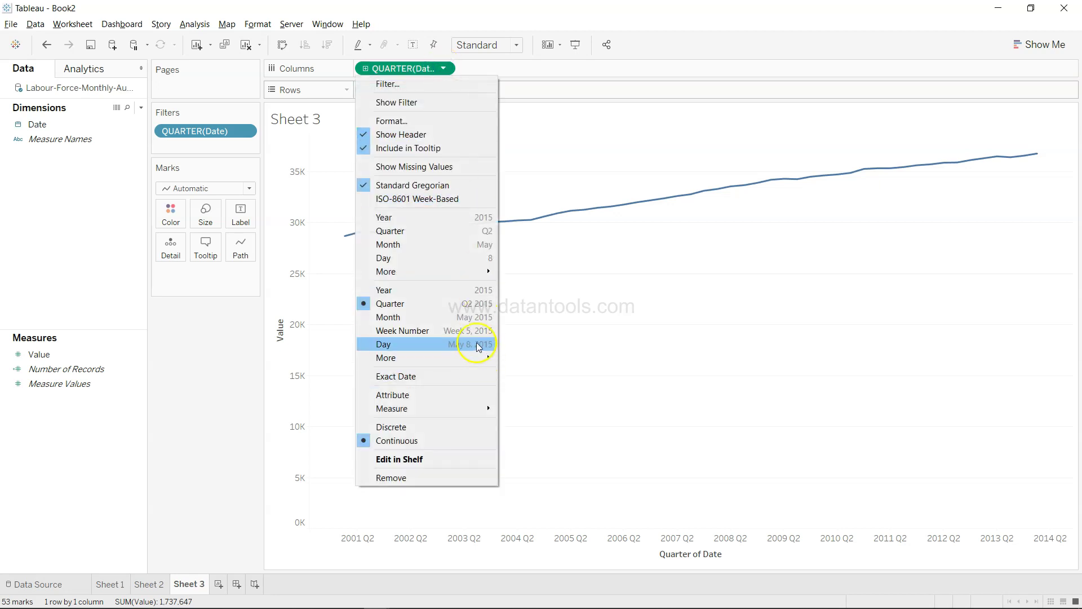
left_click(471, 316)
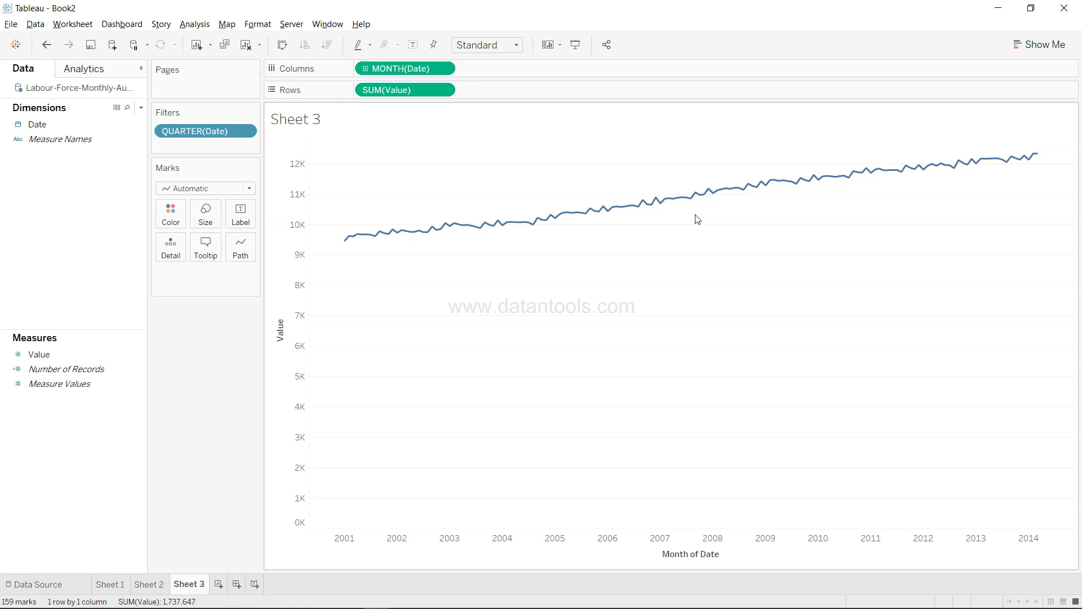
- Apply the Moving Average quick table calculation to SUM(Value) on Rows
left_click(444, 90)
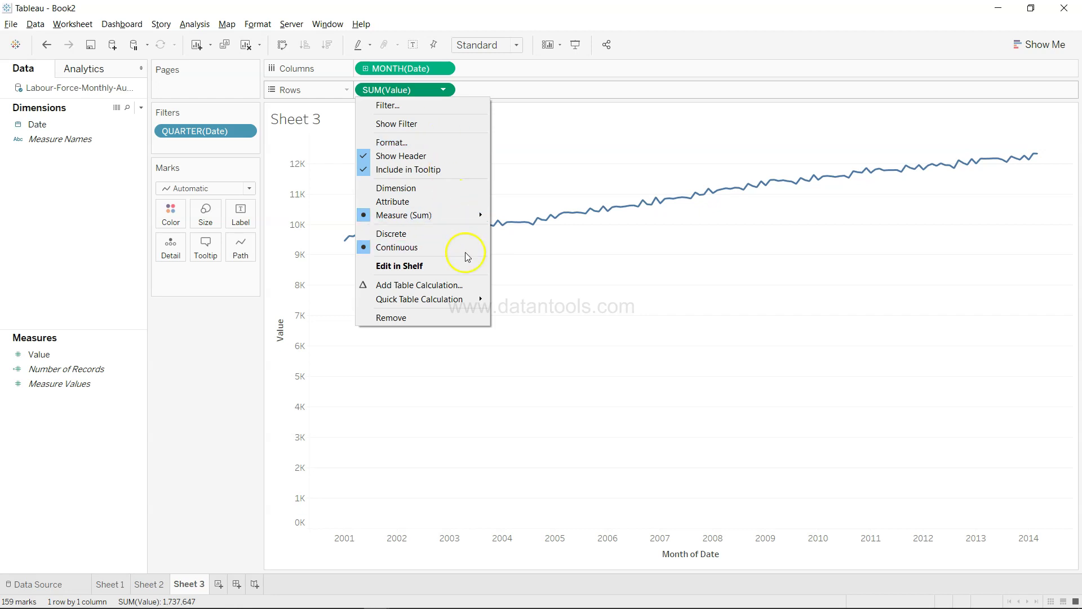
mouse_move(469, 304)
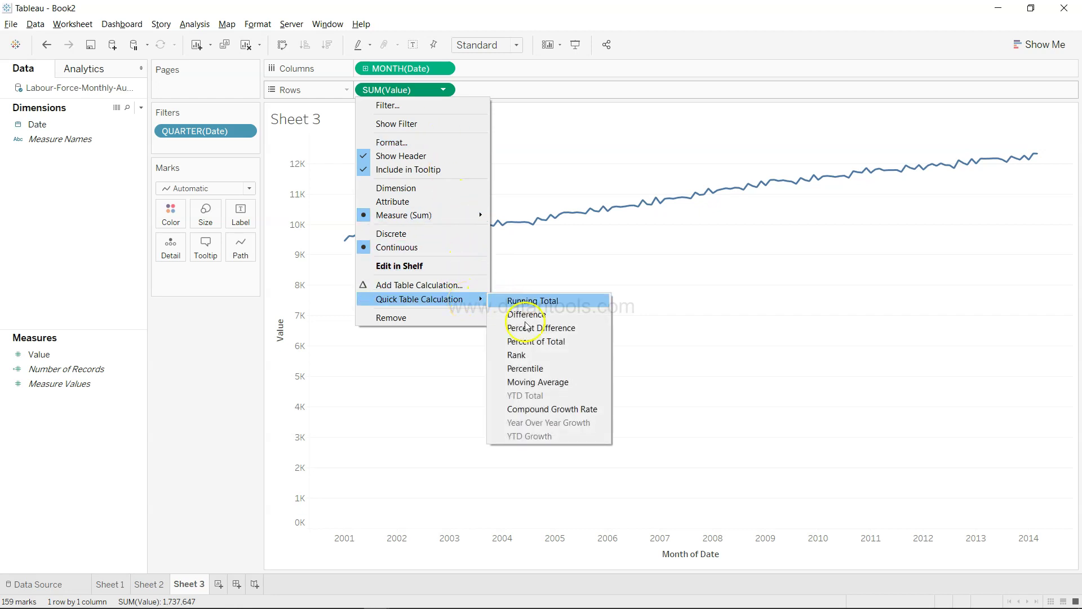
left_click(556, 384)
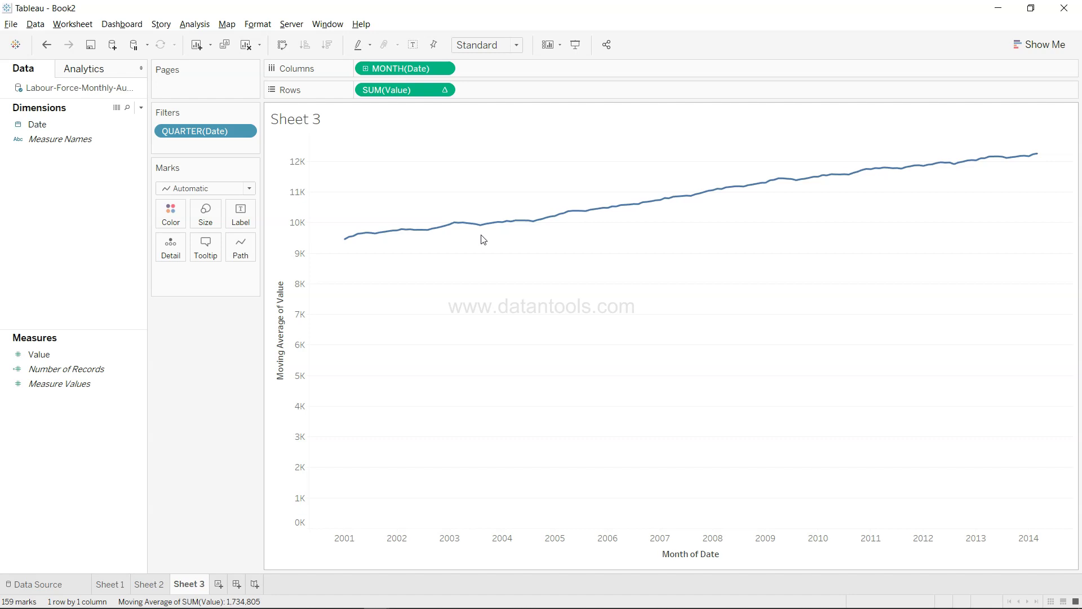
- Edit the moving average calculation to use 5 previous values, and inspect points on the smoothed line
left_click(444, 90)
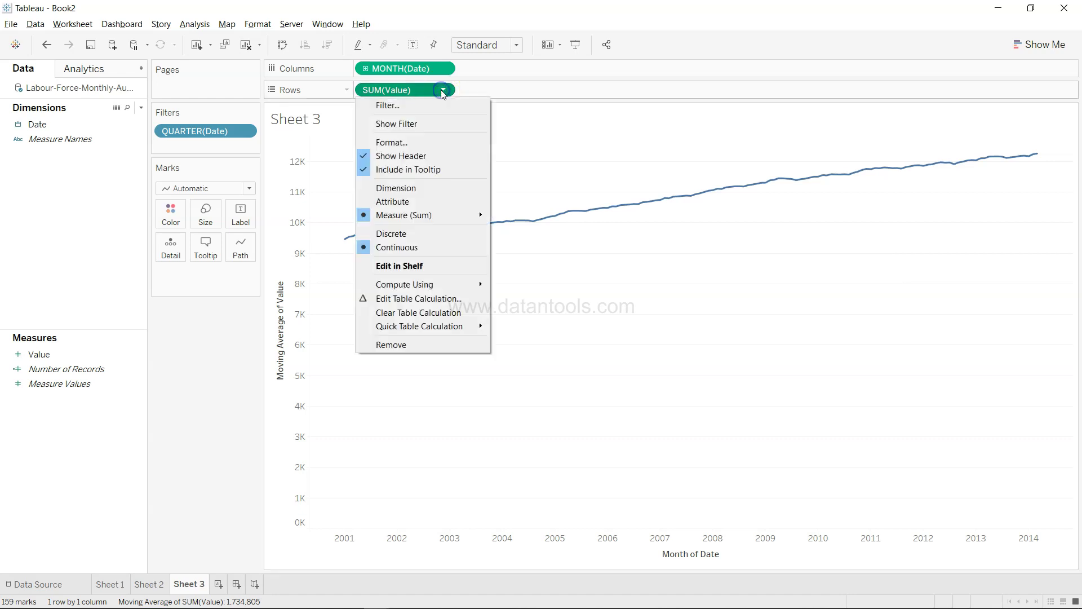
left_click(462, 302)
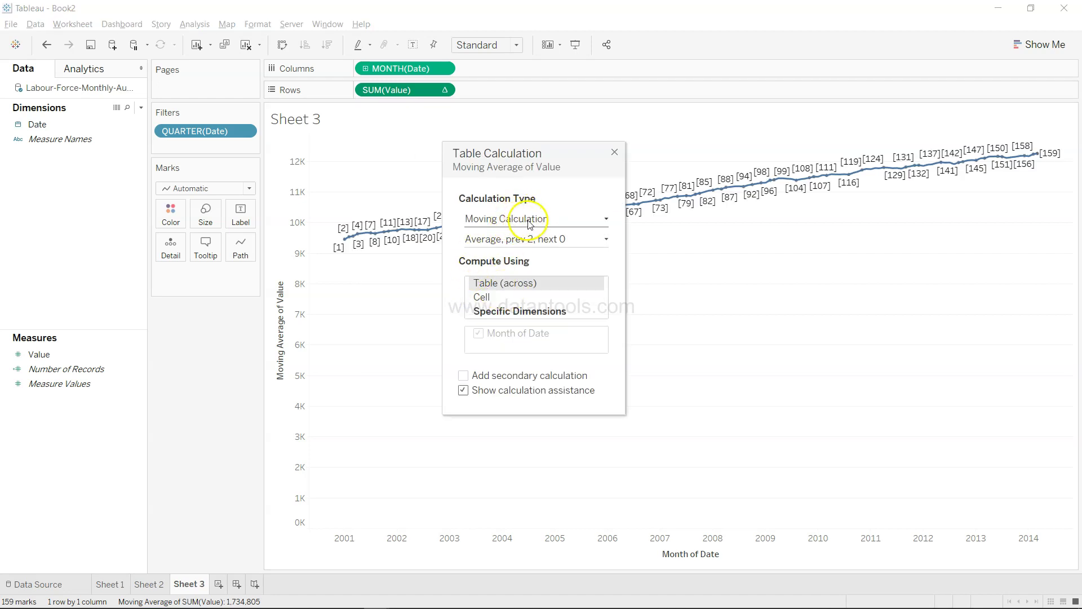
left_click(535, 240)
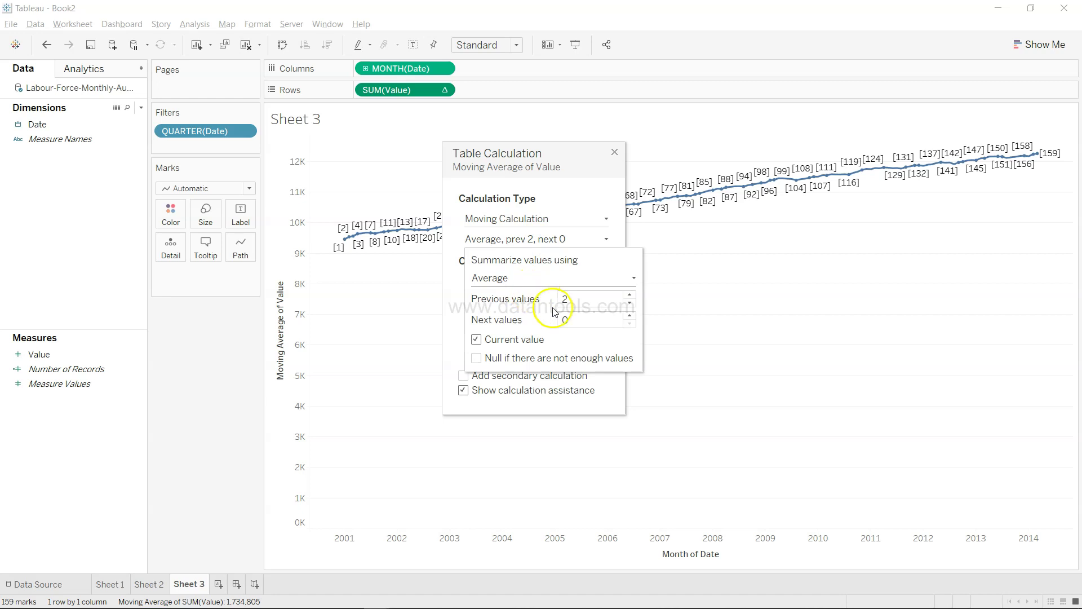
left_click(629, 295)
left_click(630, 296)
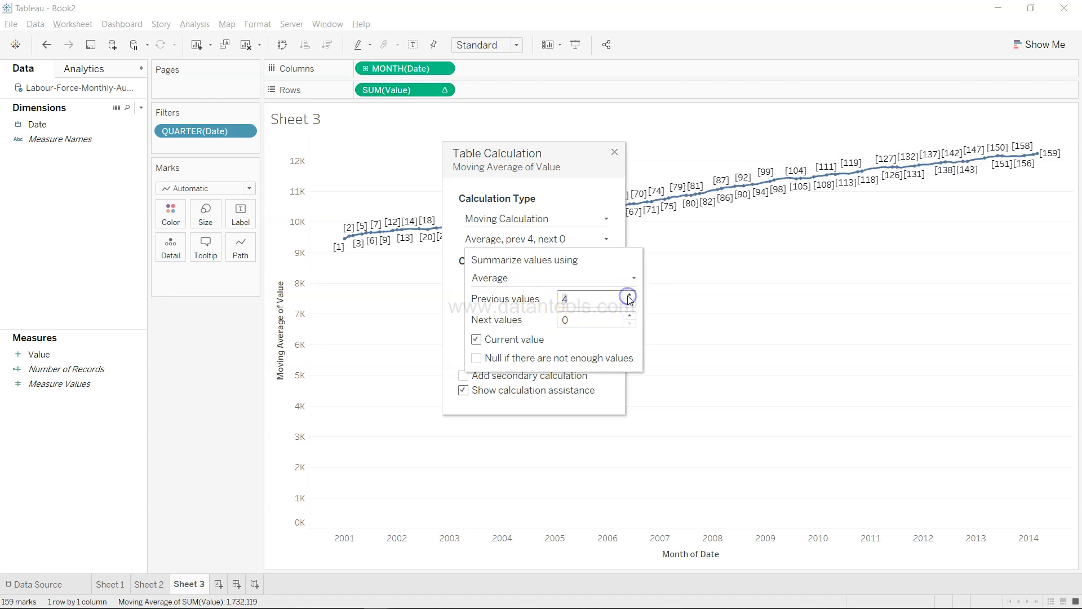
left_click(629, 296)
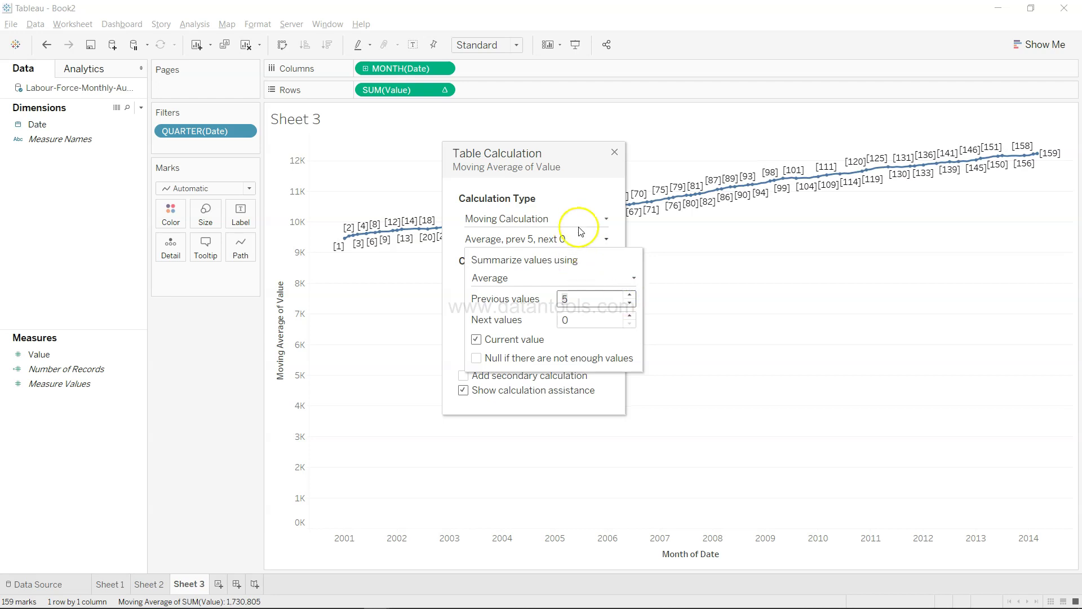
left_click(593, 205)
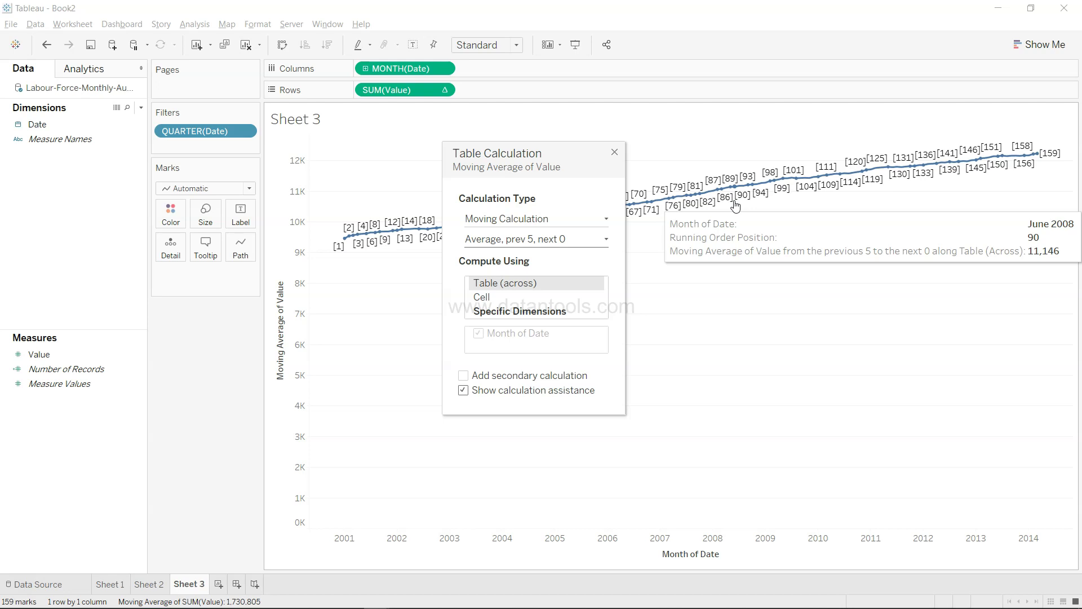
mouse_move(346, 248)
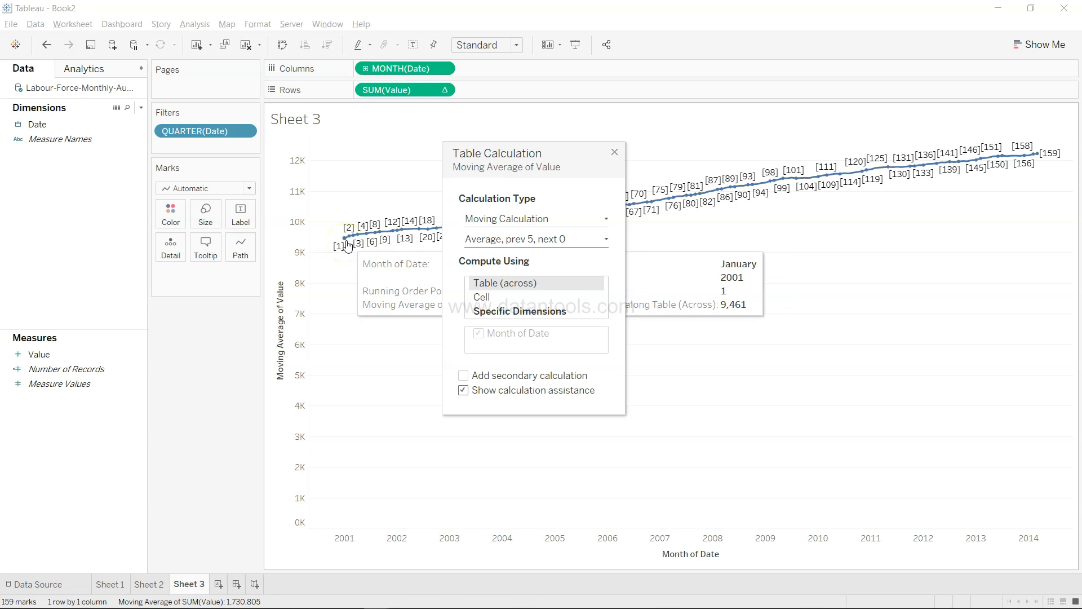
left_click(614, 152)
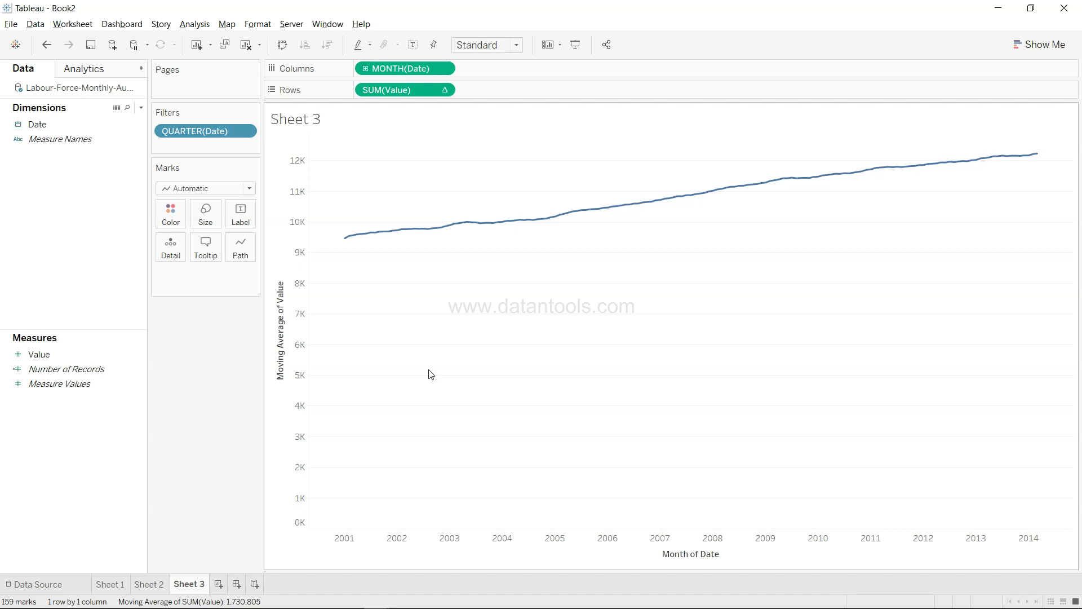
- Add a new worksheet, reveal "How much is the variation in data" in the Google Slides presentation and return to the Tableau workbook
left_click(219, 584)
key("alt+Tab")
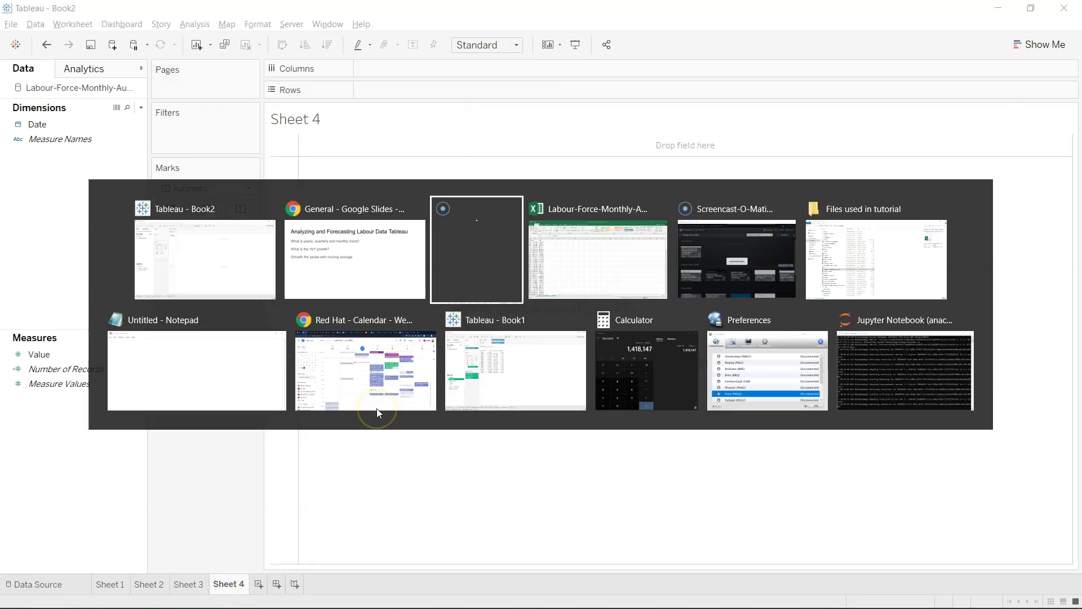
key("alt+Tab")
key("alt+Tab")
left_click(378, 413)
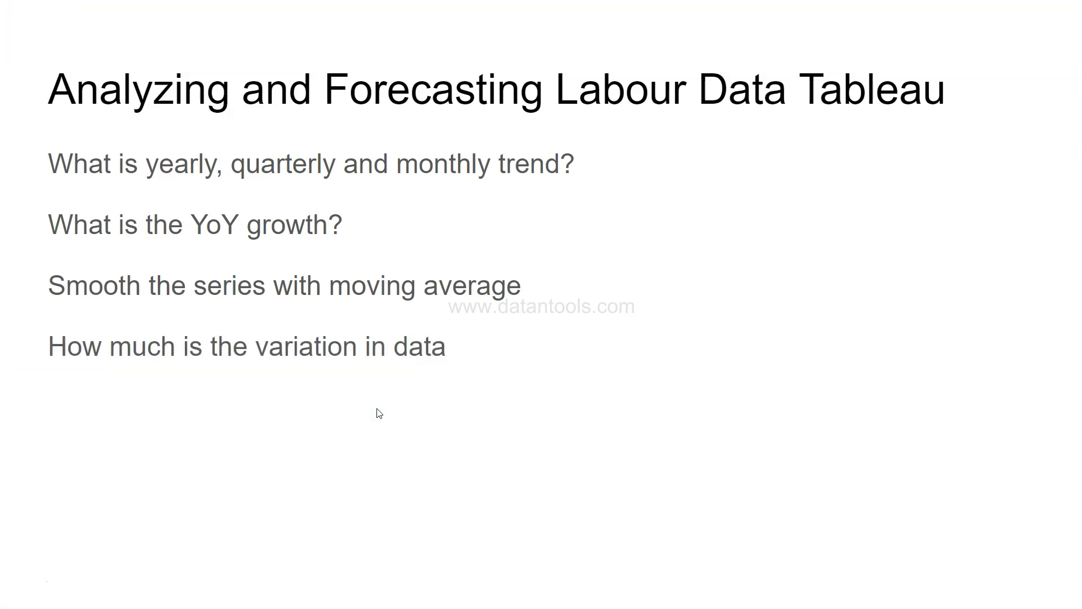
key("alt+Tab")
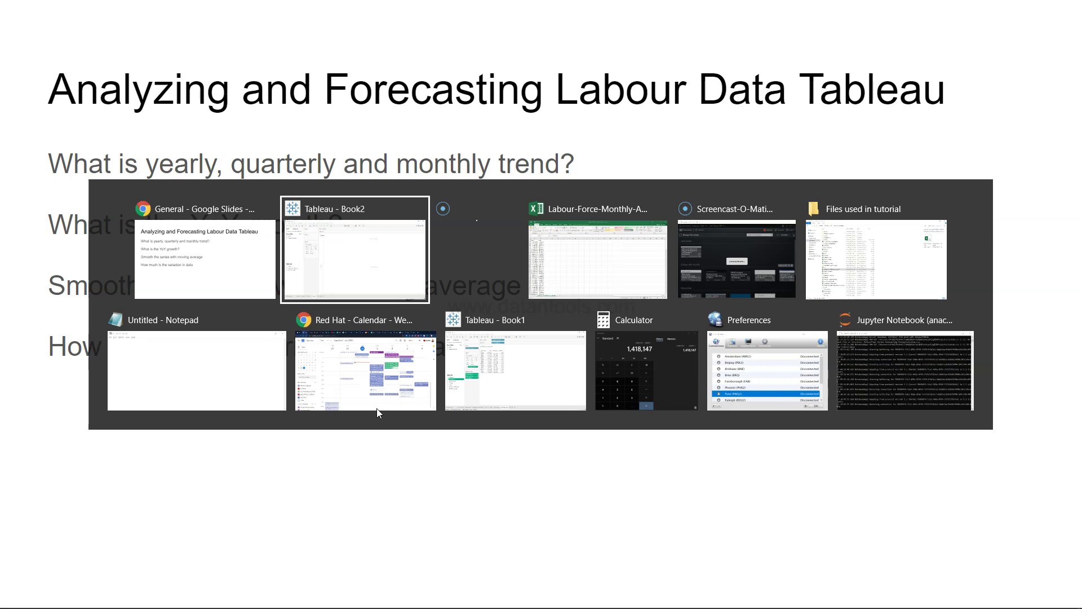
left_click(340, 468)
key("alt+Tab")
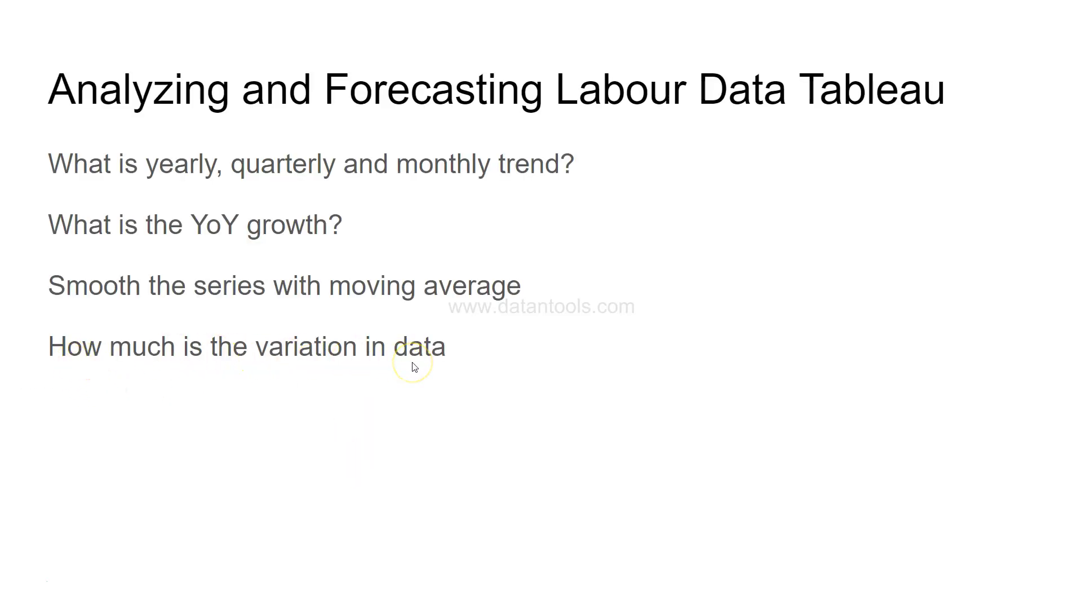
key("alt+Tab")
key("alt+Tab")
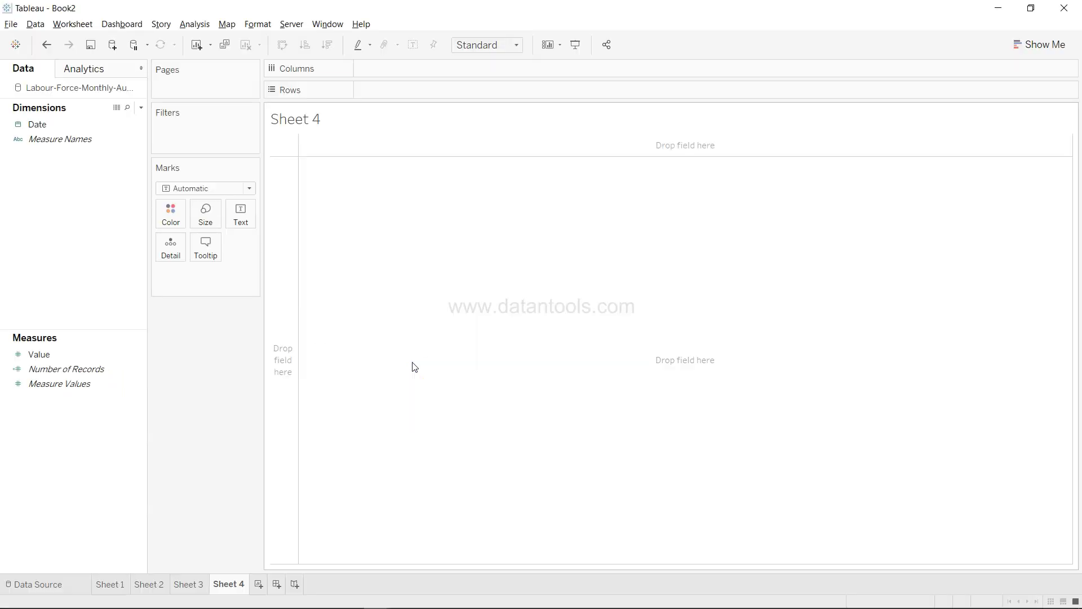
- Plot the sum of Value on Rows against the Date by year on Columns and exclude the 2014 mark
left_click(298, 279)
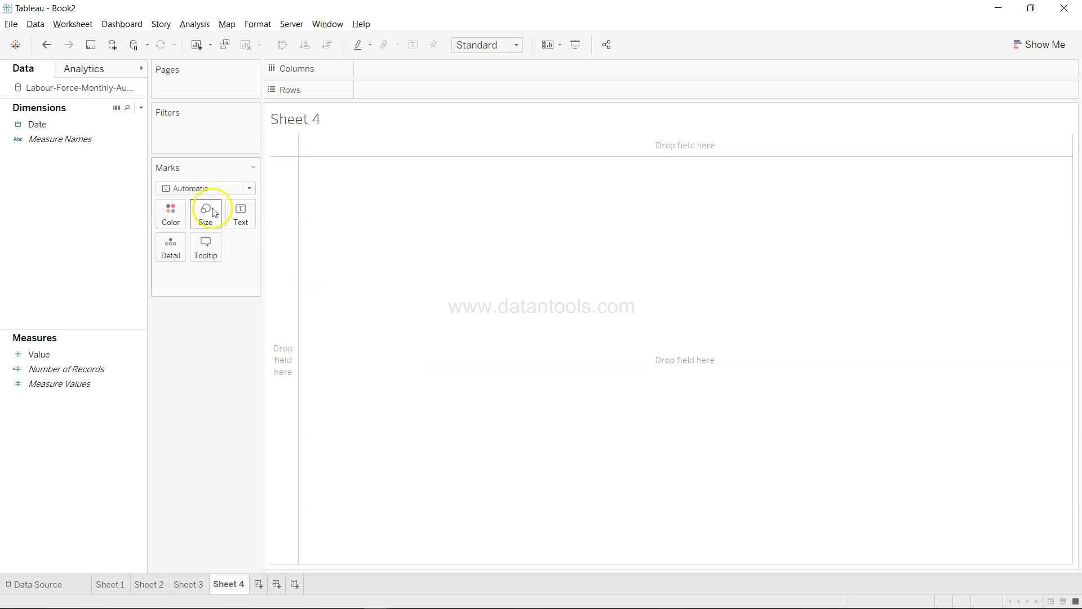
left_click_drag(104, 126, 442, 75)
left_click_drag(40, 354, 438, 85)
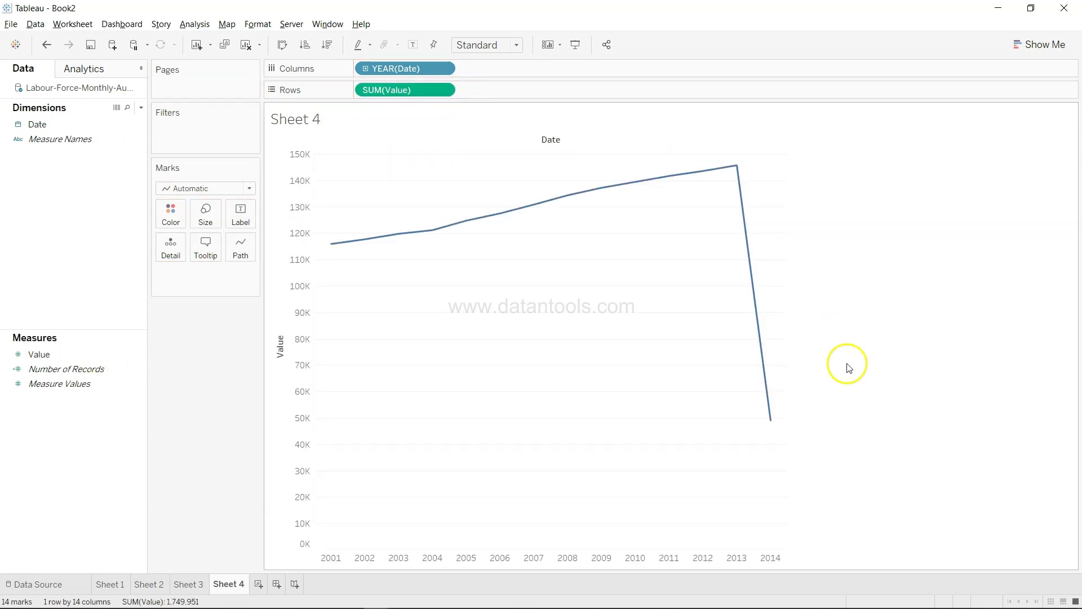
right_click(770, 421)
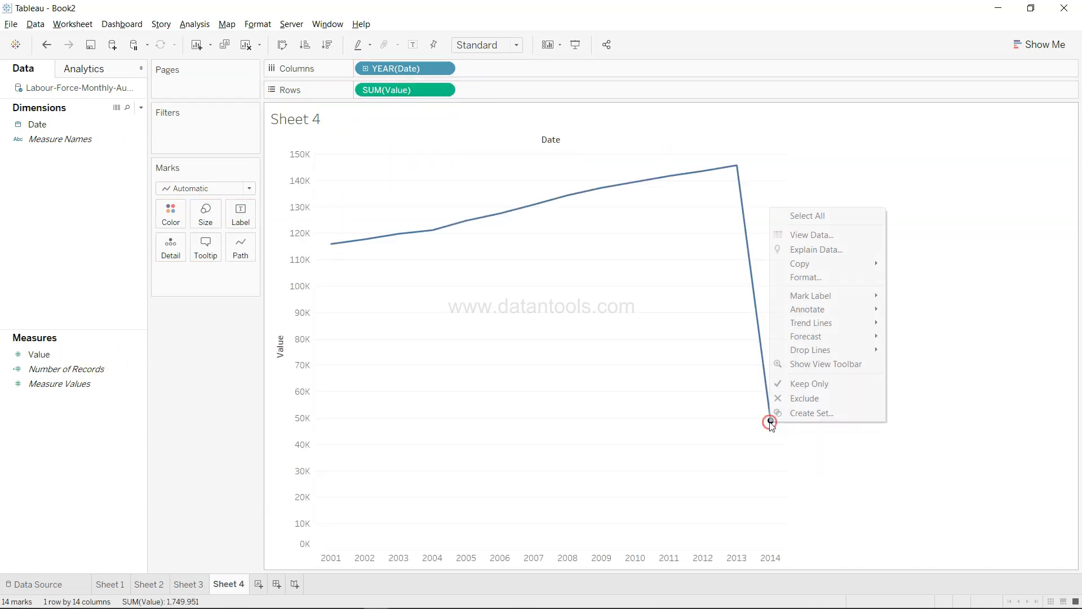
left_click(798, 398)
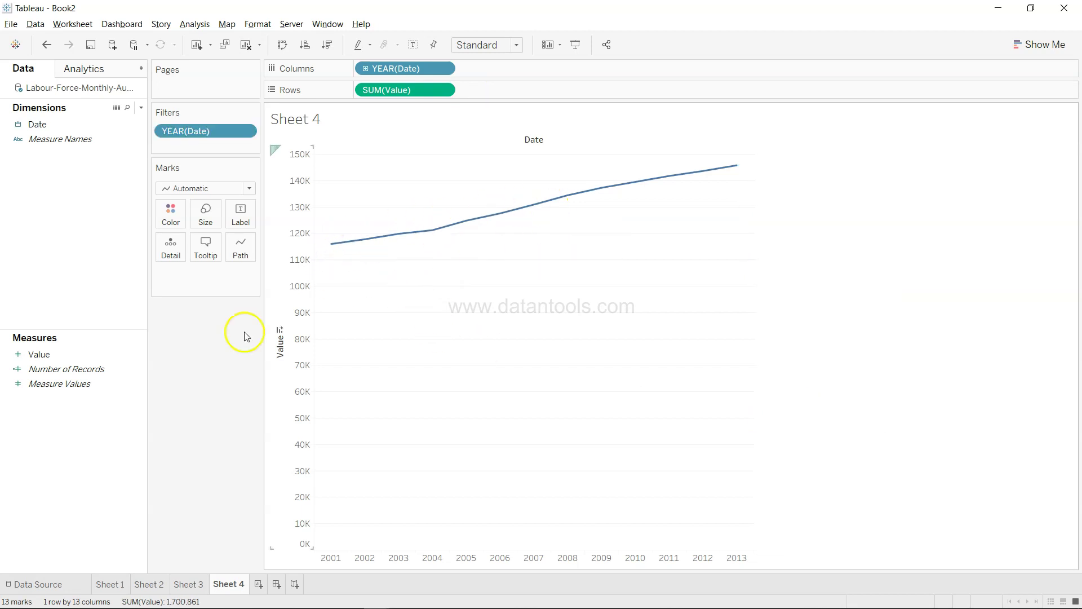
- Create a calculated field named variation
left_click(141, 108)
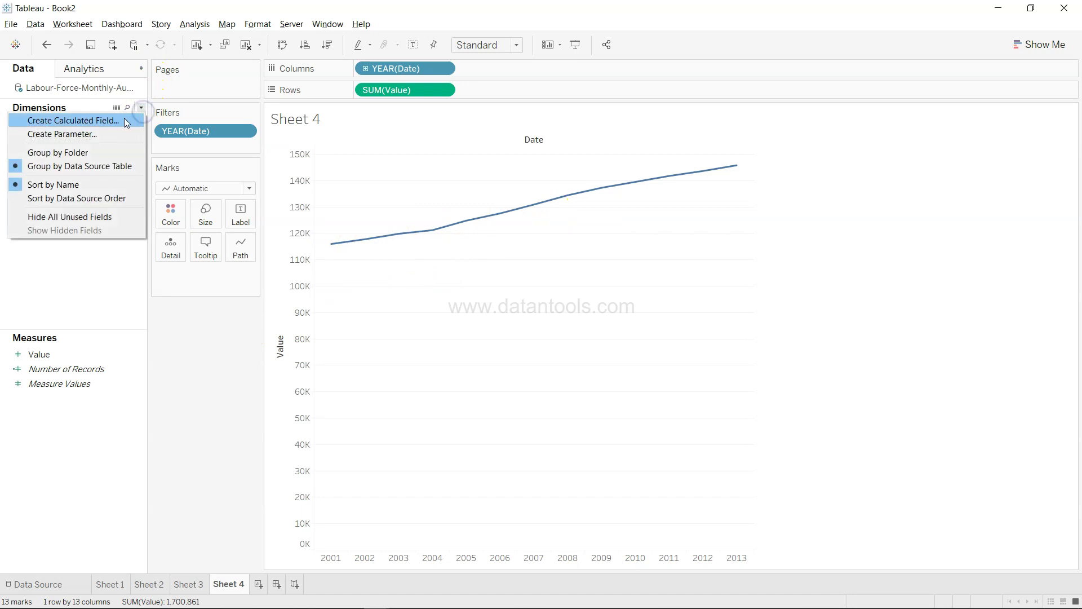
left_click(123, 118)
type("variatrio")
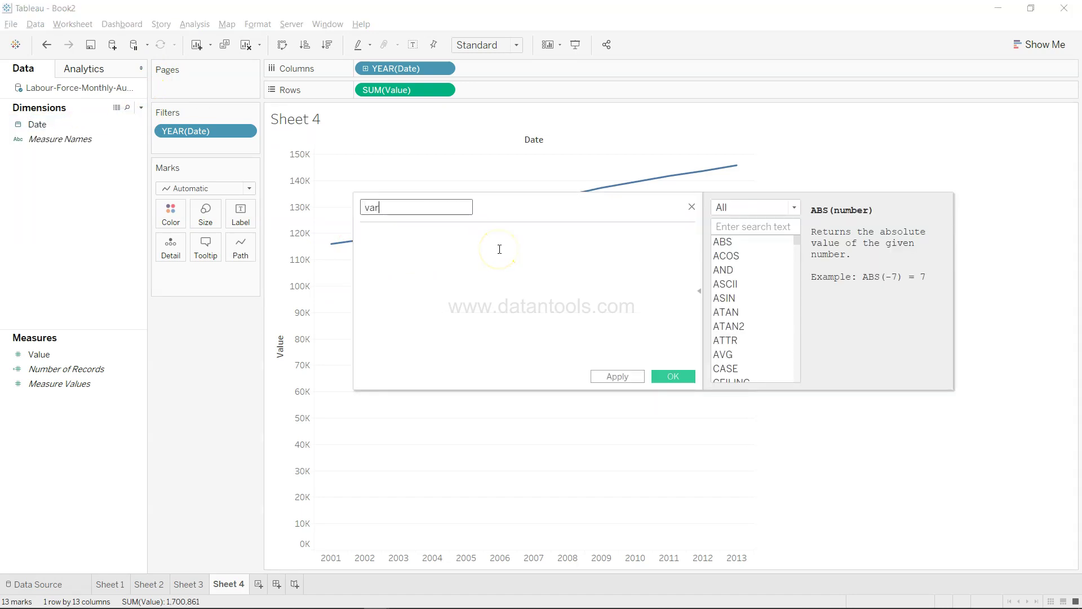
key("BackSpace")
key("BackSpace")
key("BackSpace")
key("BackSpace")
type("tion")
key("Tab")
- Define the variation field's formula as VARP([Value]) and save the calculation
type("var")
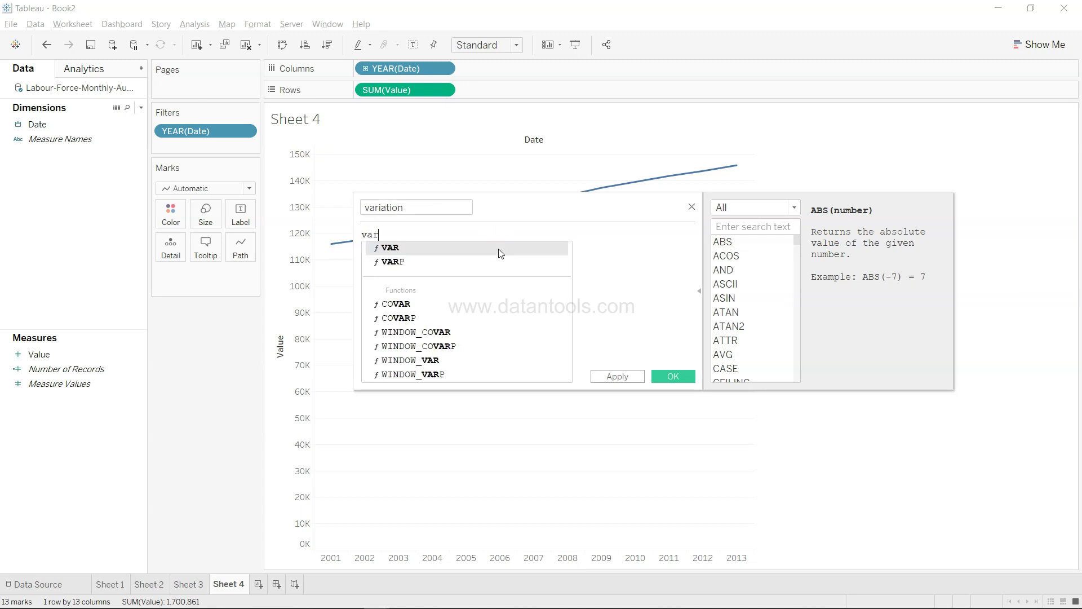
key("Down")
key("Return")
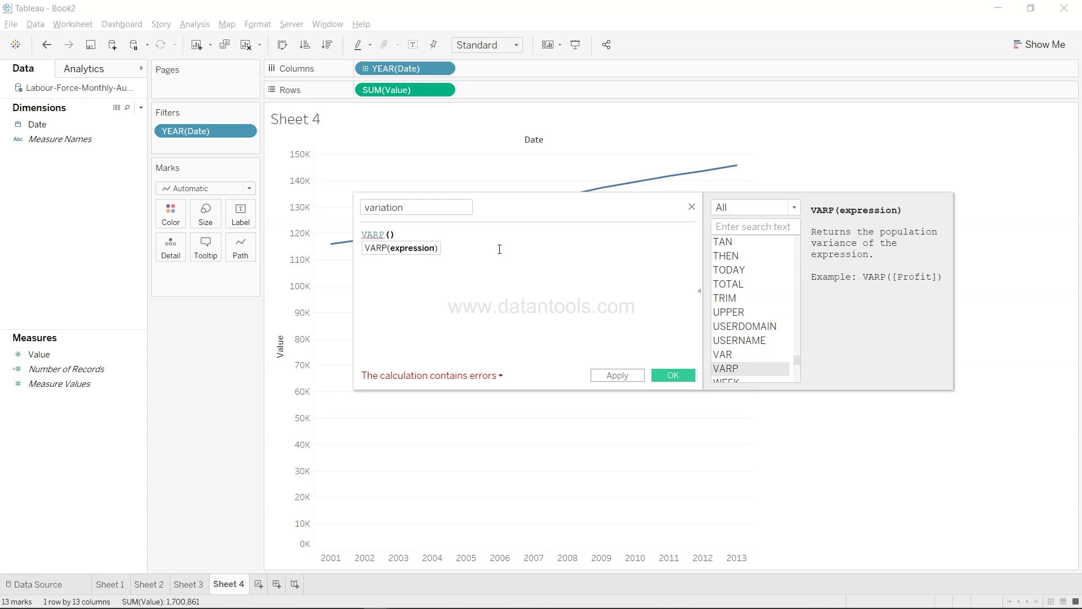
type("[Va")
key("Return")
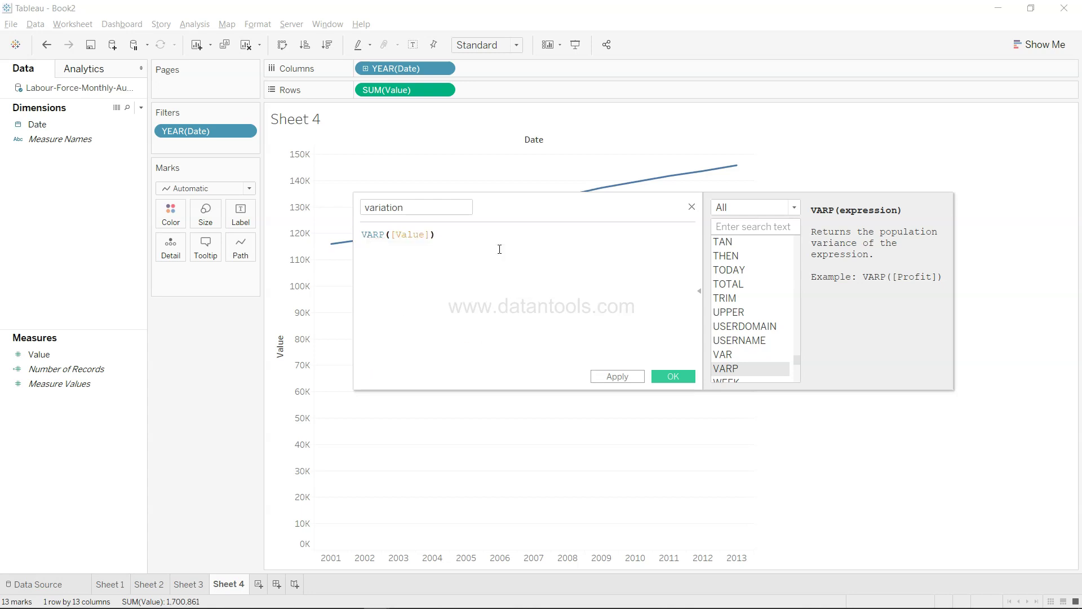
left_click(672, 376)
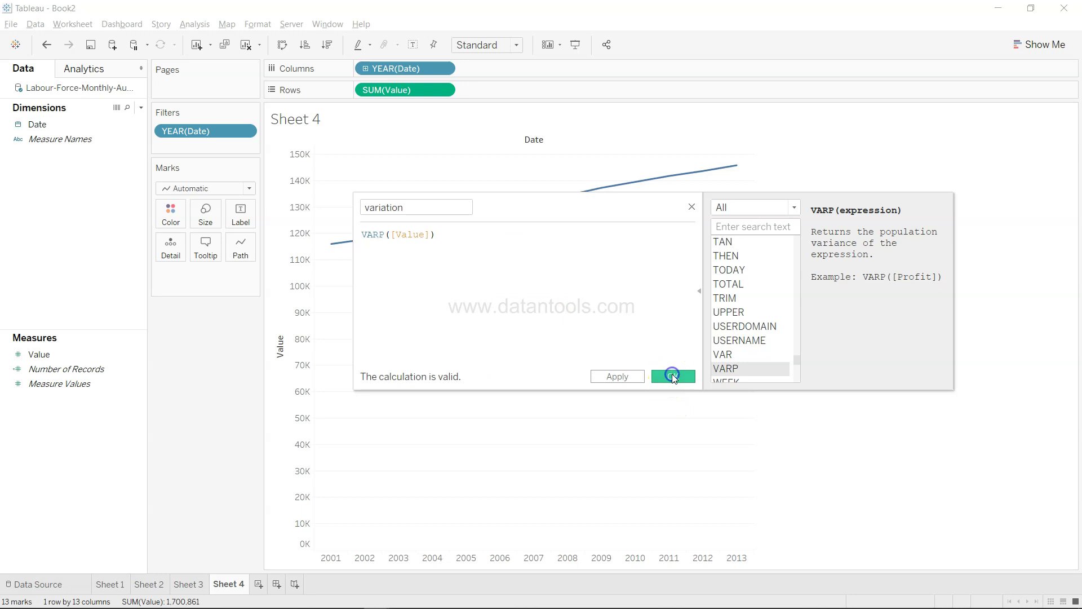
- Replace SUM(Value) on Rows with the variation field and inspect the chart's points for 2001 to 2003
left_click_drag(109, 368, 419, 89)
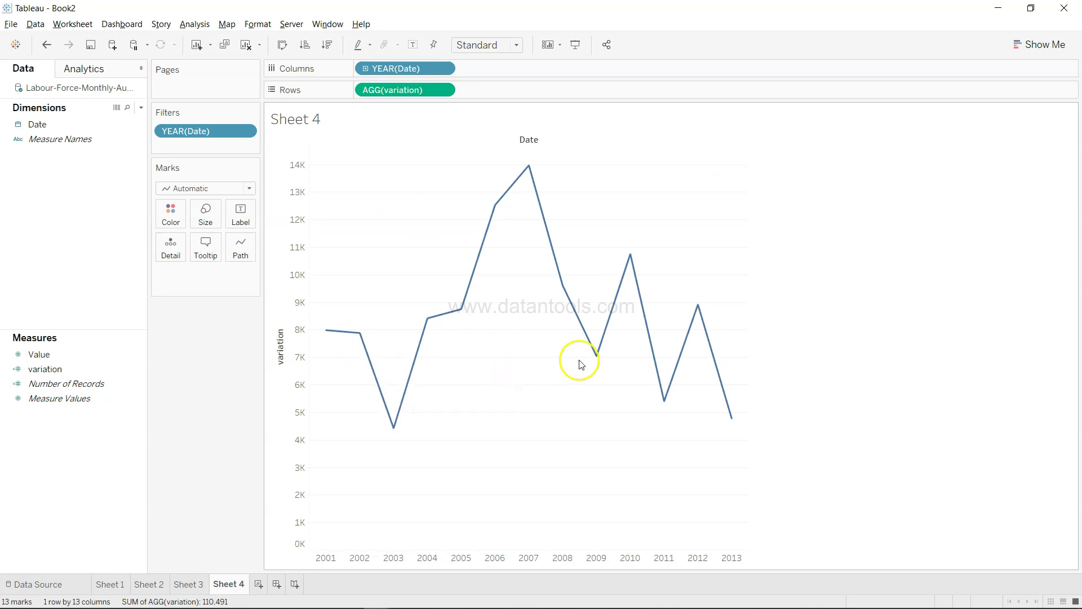
mouse_move(330, 333)
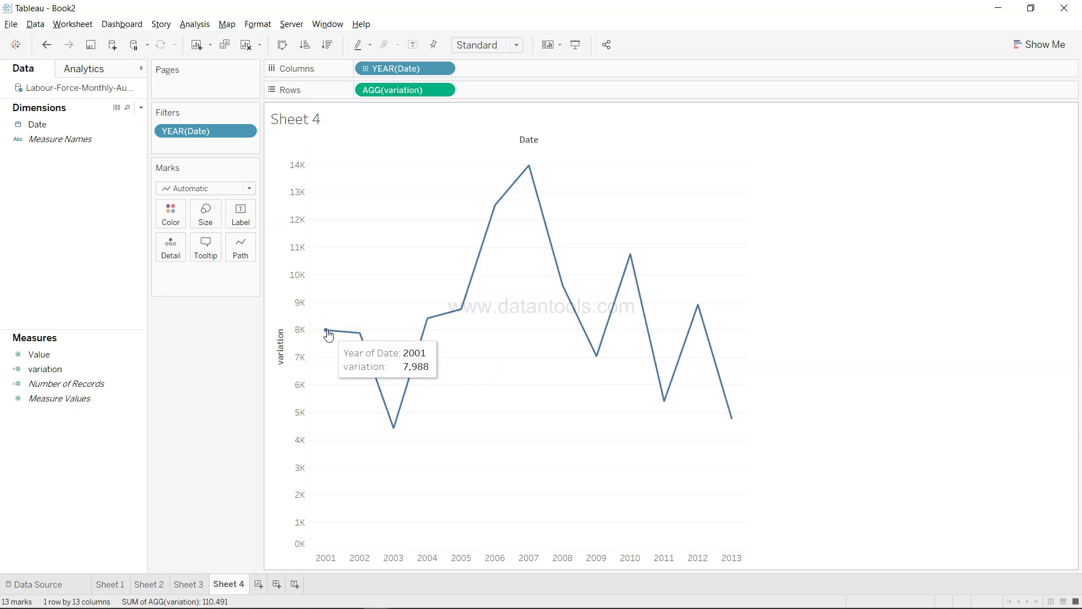
left_click(362, 337)
left_click(390, 428)
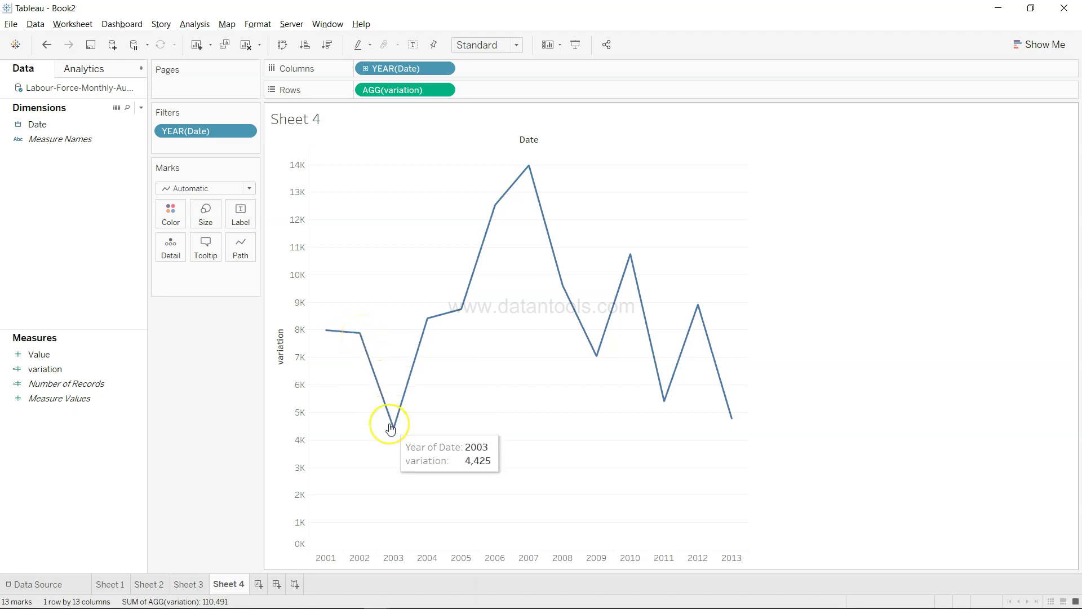
left_click(457, 427)
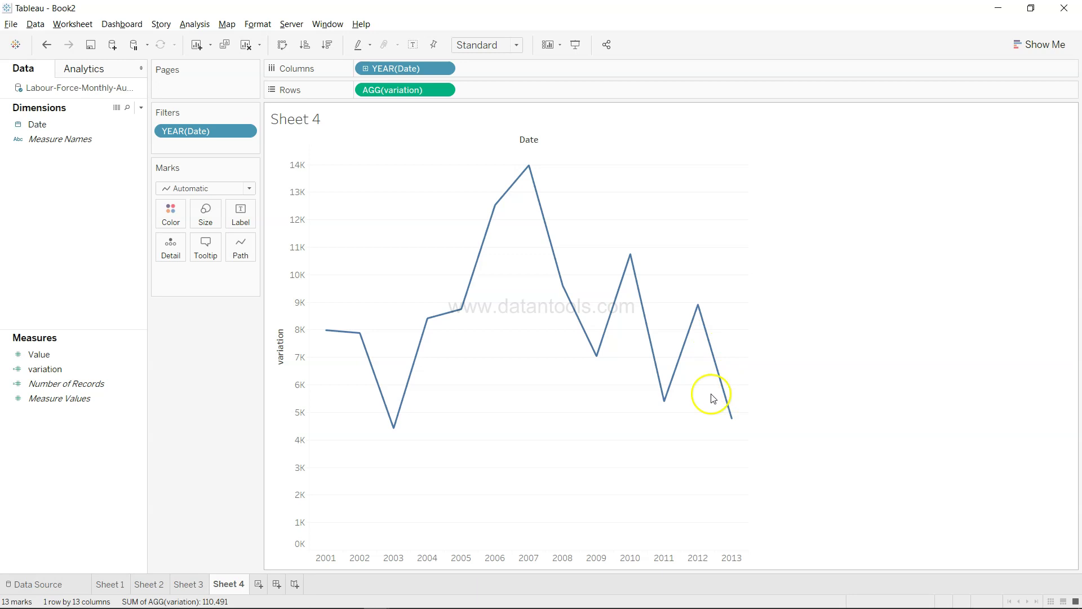
- Review the monthly trend on Sheet 1 and the yearly percent difference on Sheet 2, and return to Sheet 4
left_click(111, 585)
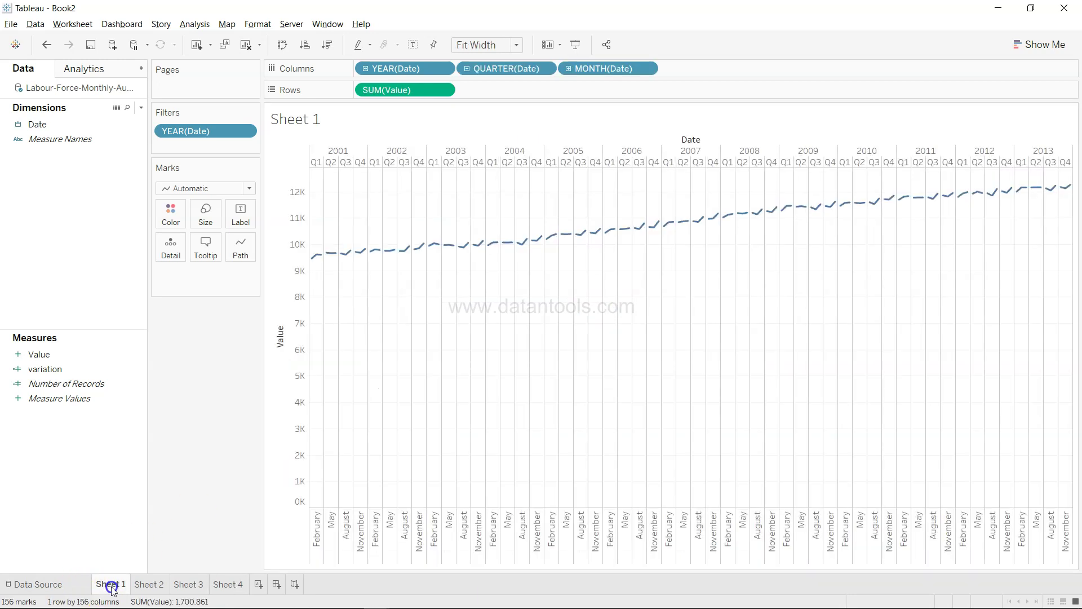
left_click(148, 584)
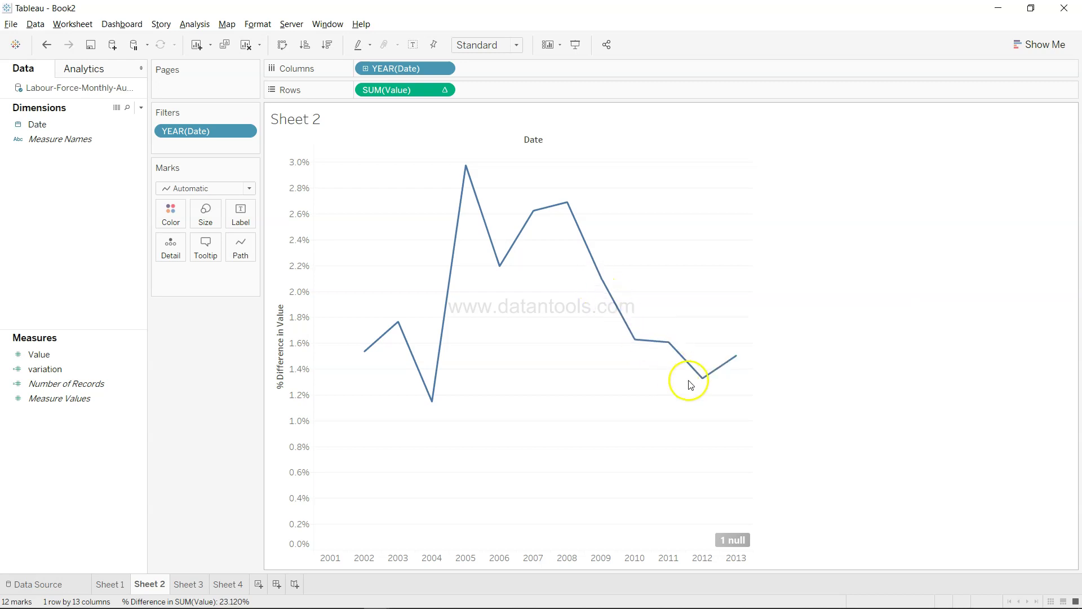
left_click(236, 585)
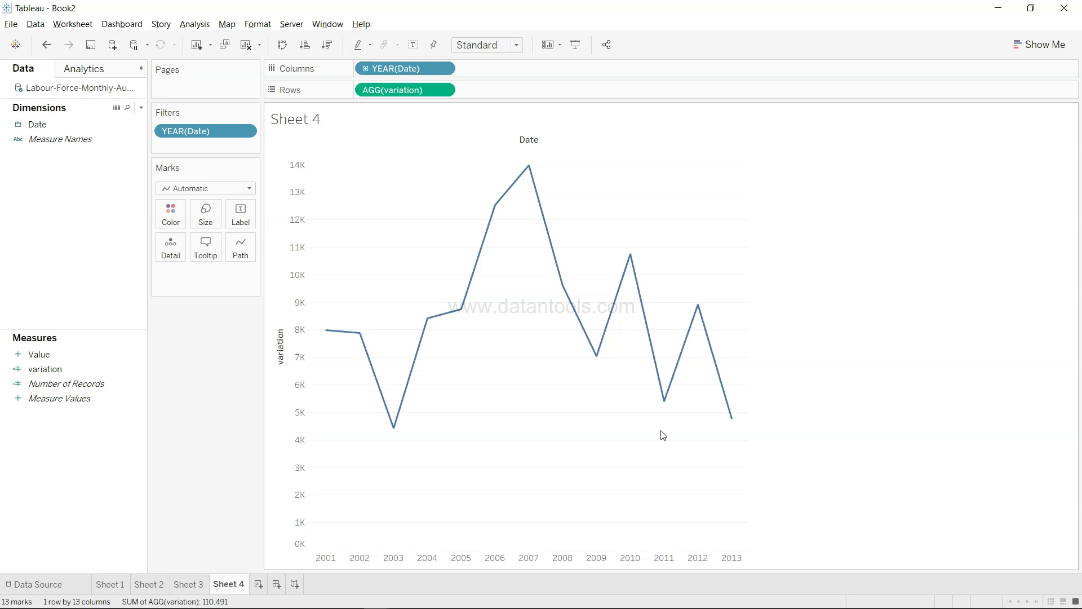
- Switch to the Google Slides presentation to read the list of analysis questions
left_click(275, 379)
left_click(59, 372)
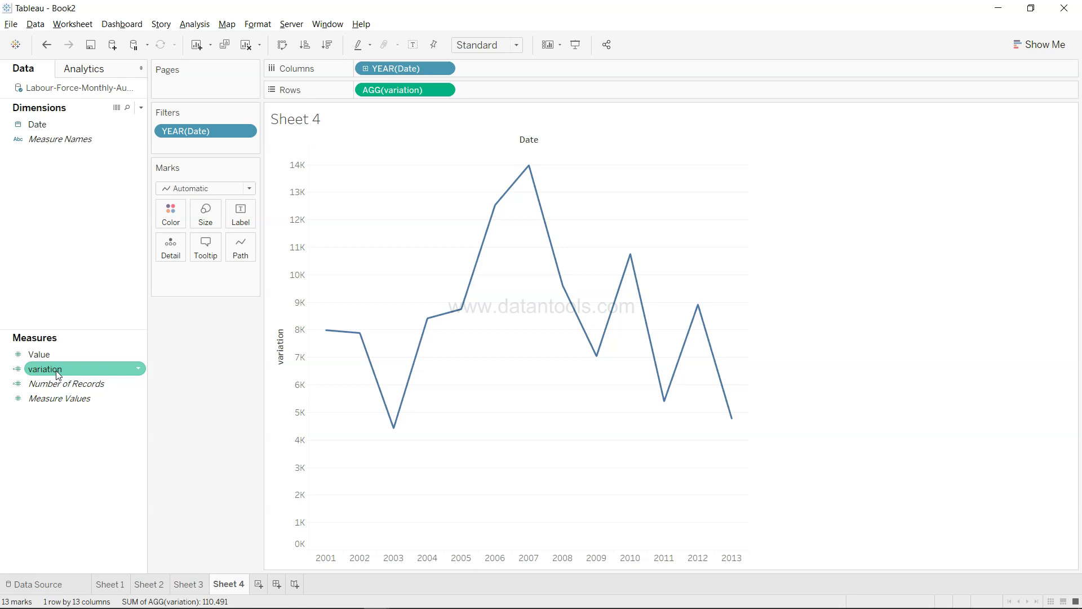
left_click(131, 288)
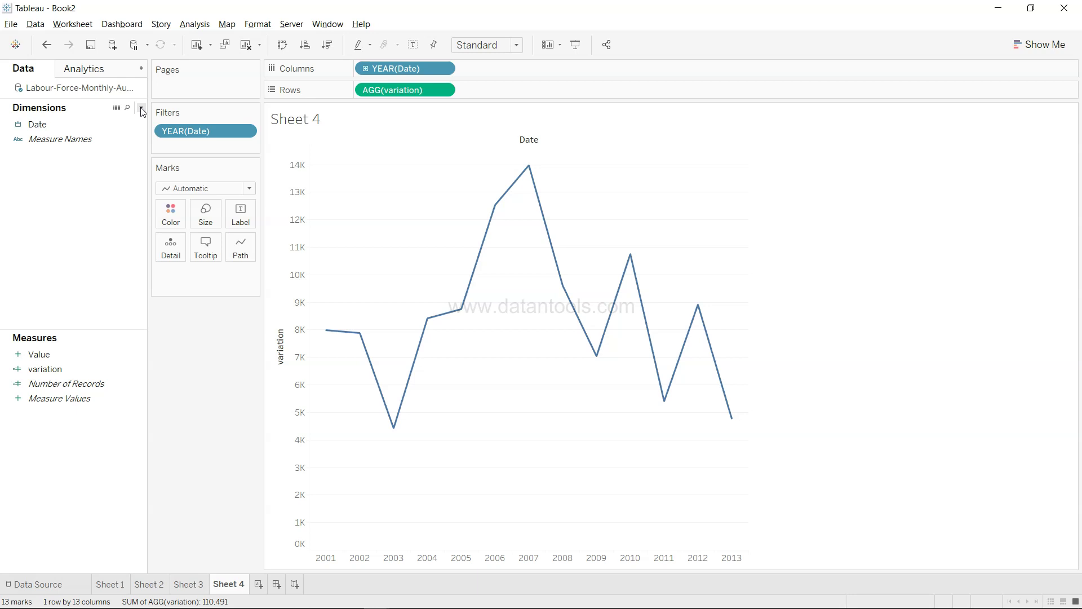
key("alt+Tab")
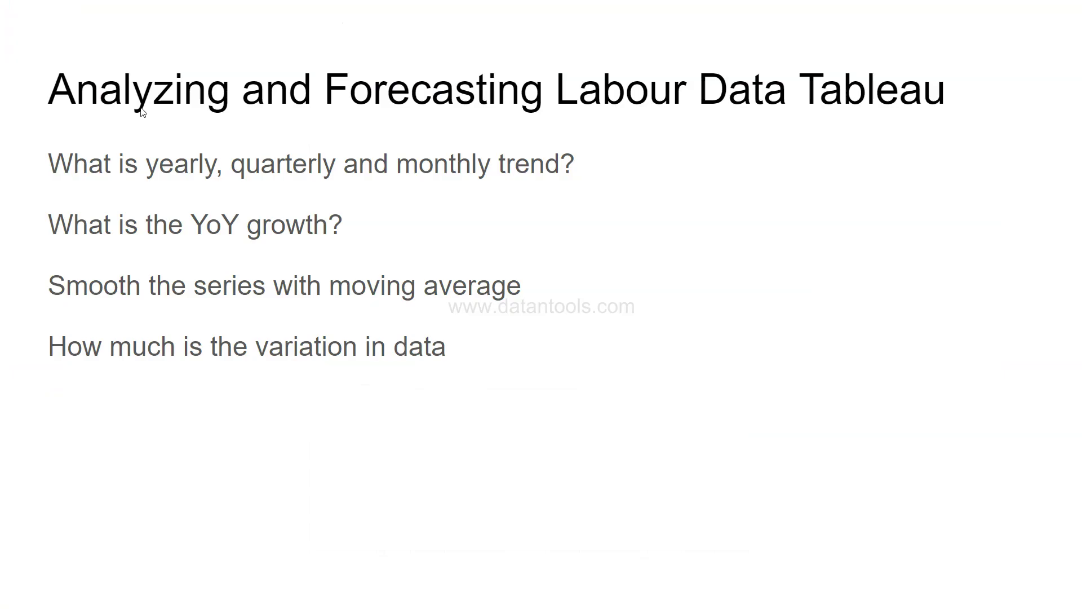
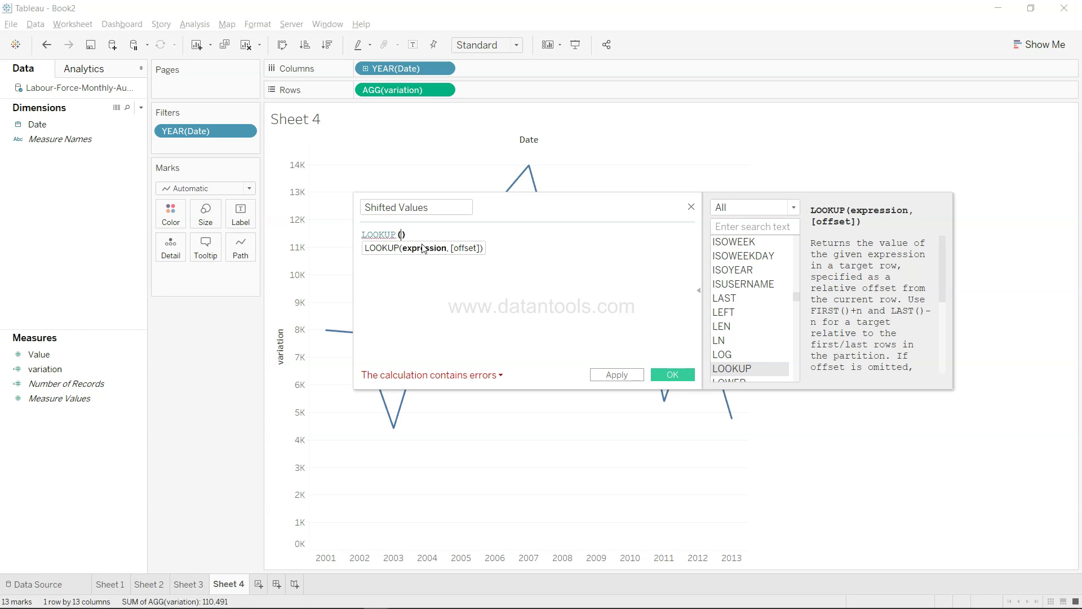
- Complete the Shifted Values formula as LOOKUP([Value],-1) and check the calculation for errors
type("[")
key("Return")
type(",")
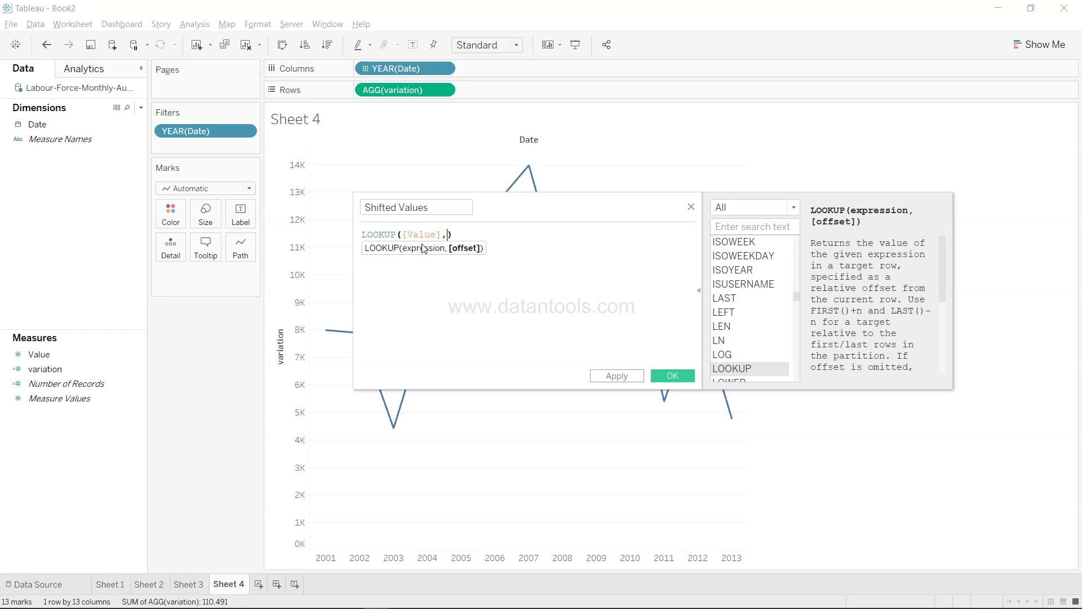
type("-1")
left_click(509, 245)
left_click(446, 251)
left_click(439, 375)
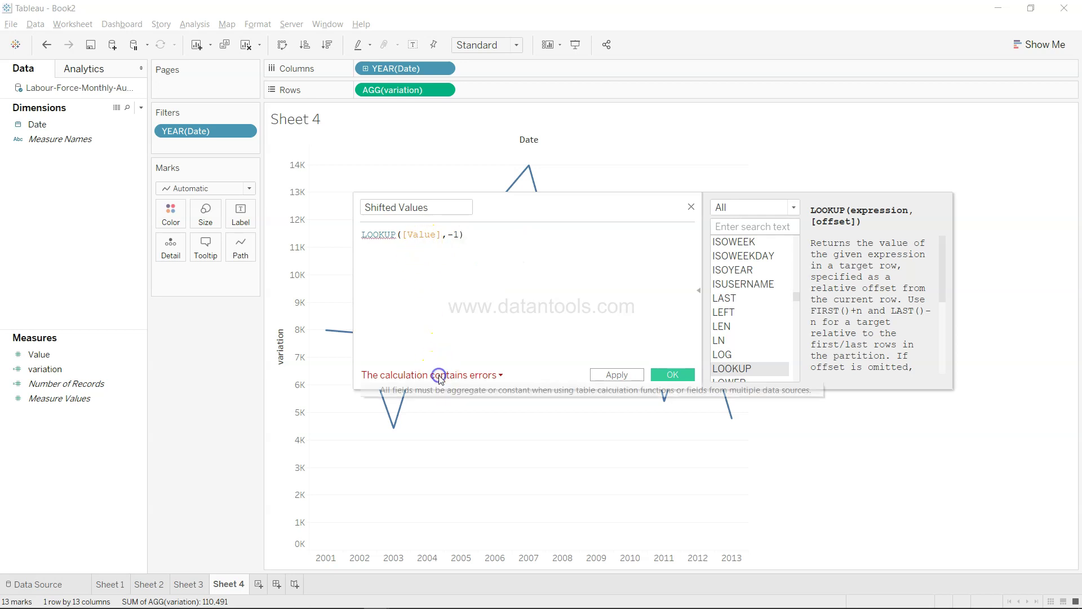
- Aggregate the value in the Shifted Values formula, making it LOOKUP(Sum([Value]),-1), and save the calculated field
left_click(406, 234)
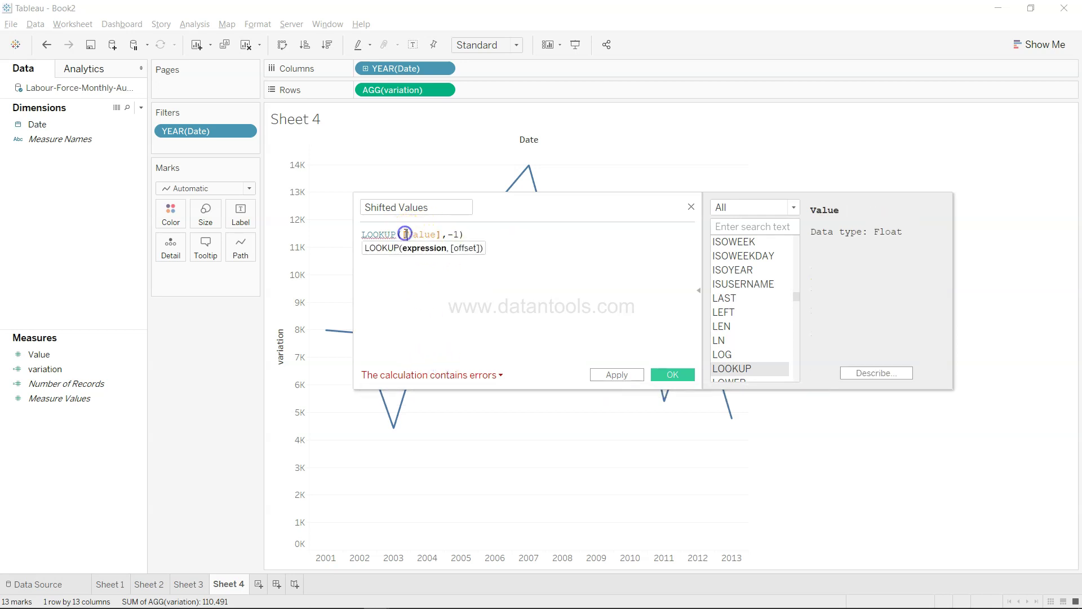
type("Su")
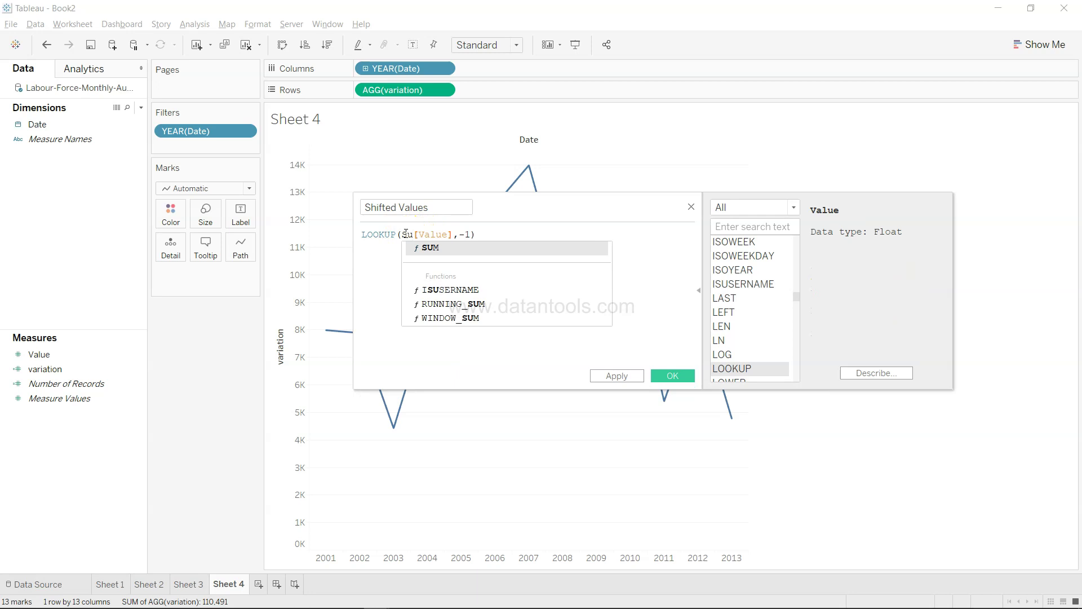
type("m(")
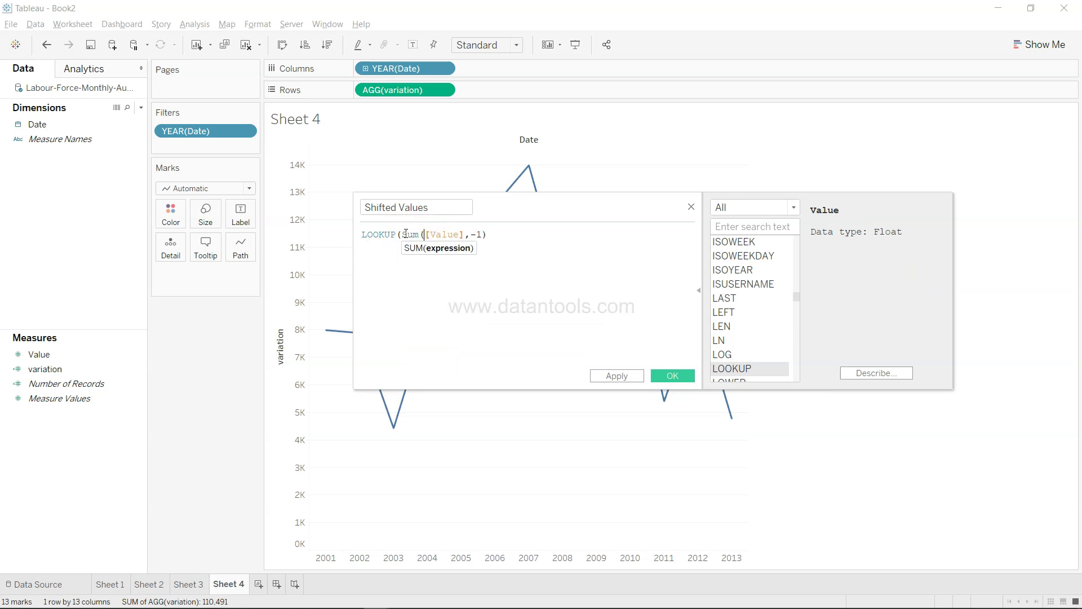
type(")")
left_click(496, 232)
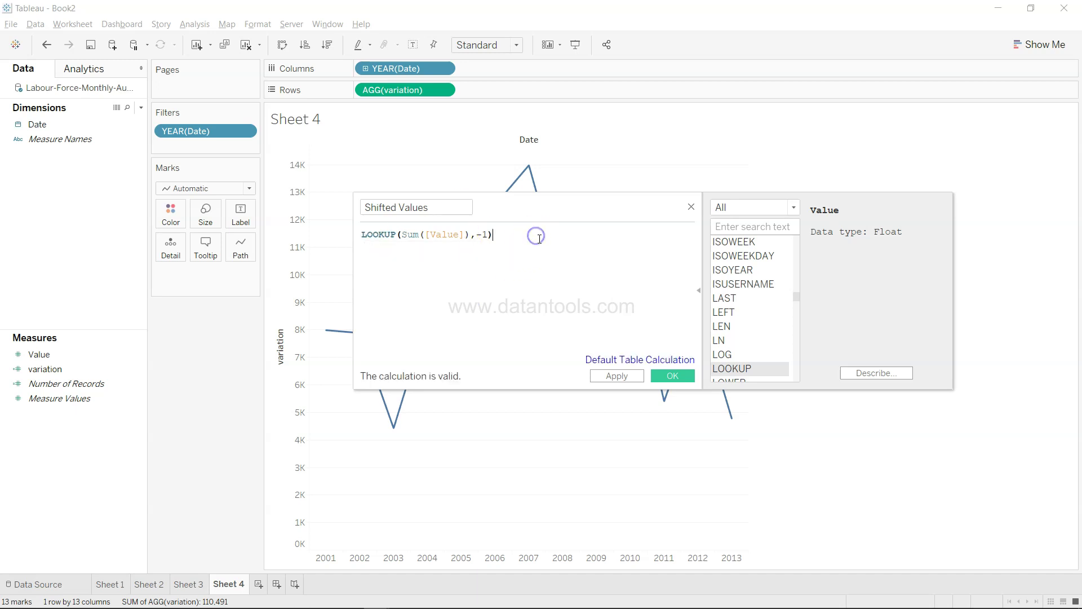
left_click(673, 375)
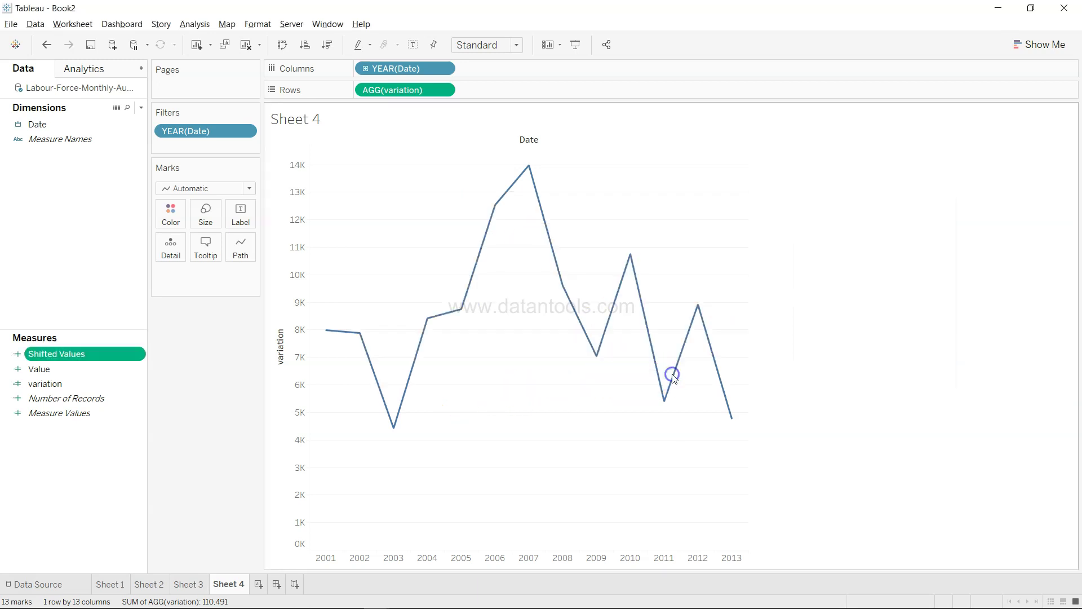
- Add a new worksheet and build a text table of Value and Shifted Values with the Date by year on Rows
left_click(258, 584)
left_click_drag(93, 131, 408, 87)
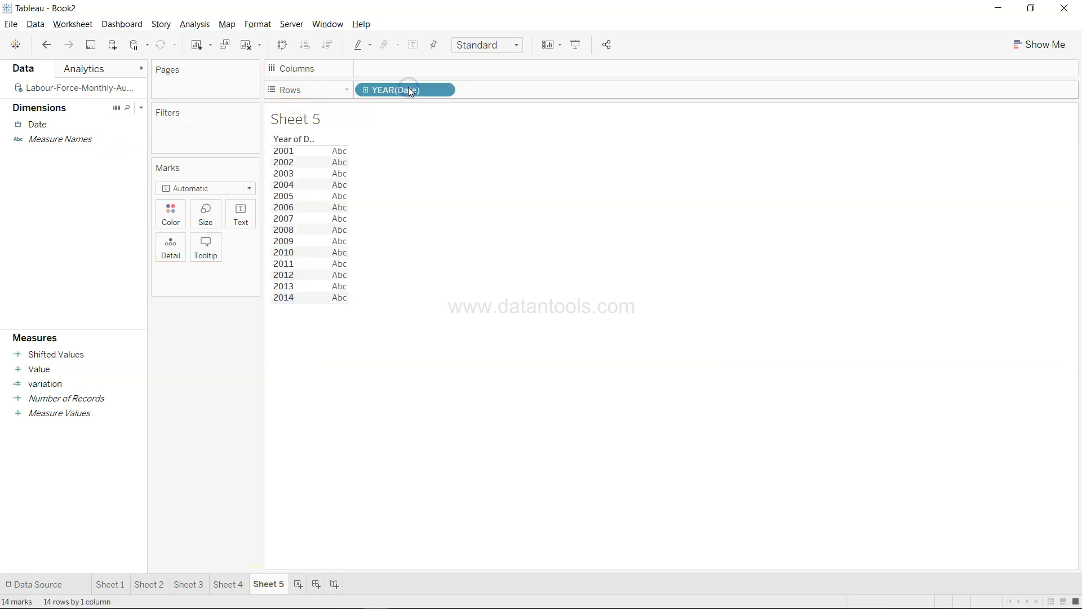
left_click(85, 353)
left_click_drag(83, 368, 344, 203)
left_click(96, 355)
left_click_drag(96, 355, 341, 234)
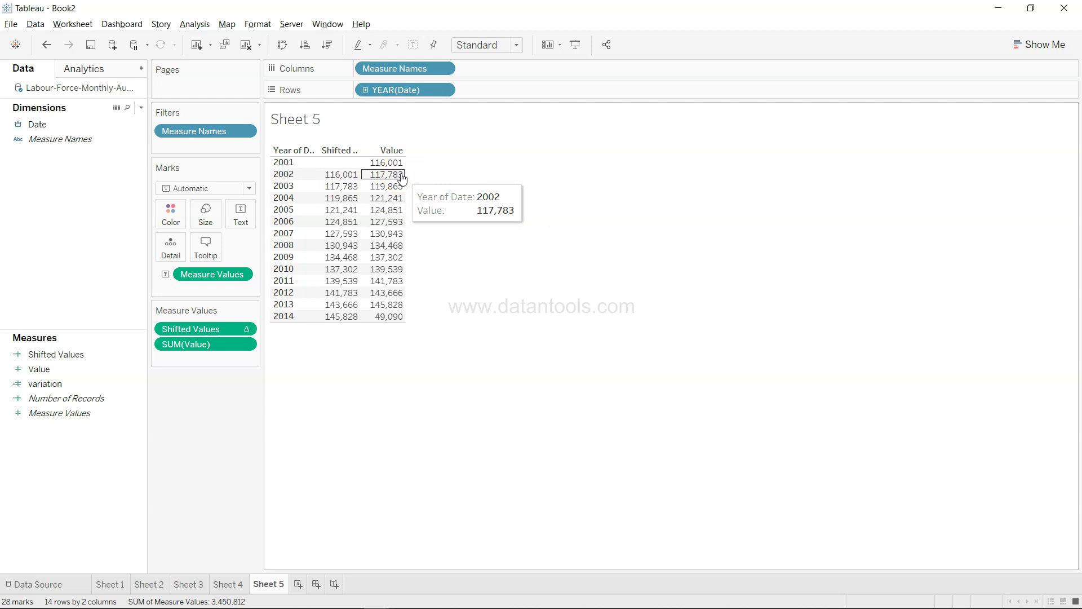
- Compare the Shifted Values and Value columns, and reveal "What will be the forecast for next 5 years" in Google Slides before returning to Tableau
left_click(474, 175)
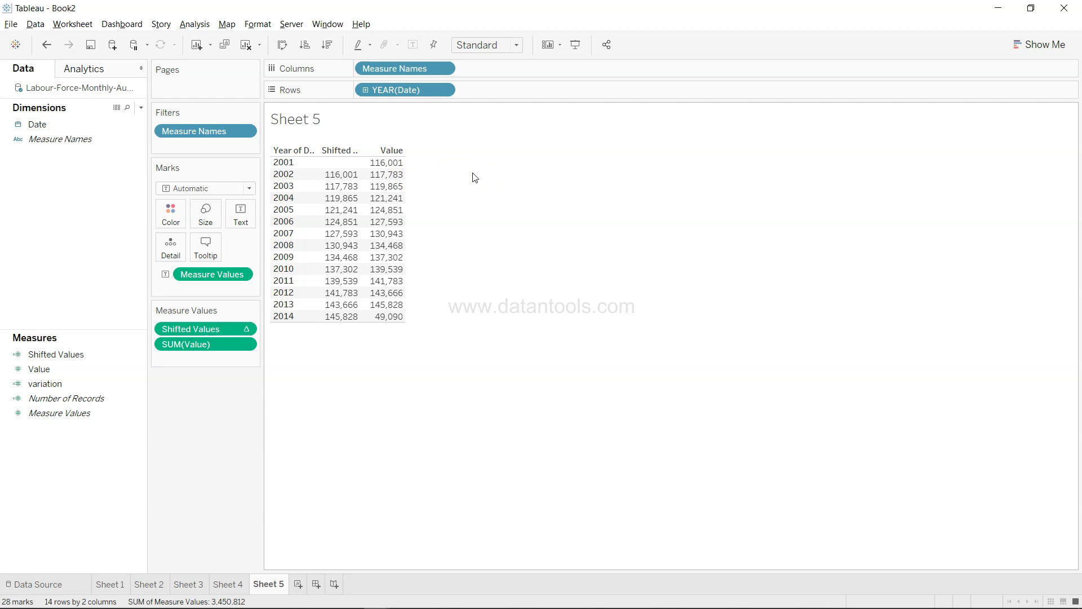
mouse_move(369, 250)
mouse_move(369, 230)
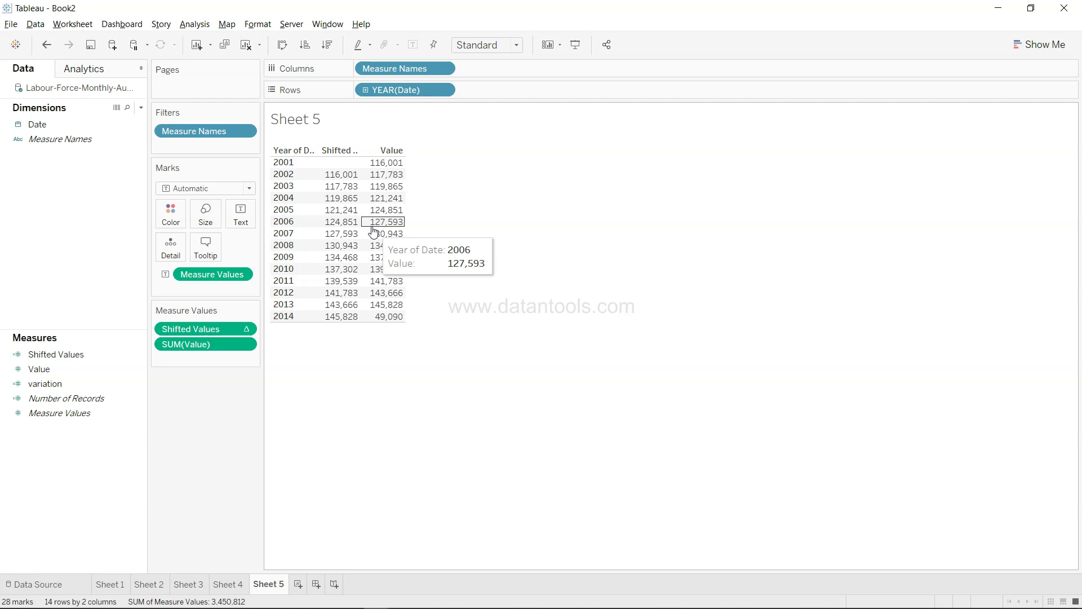
left_click(386, 425)
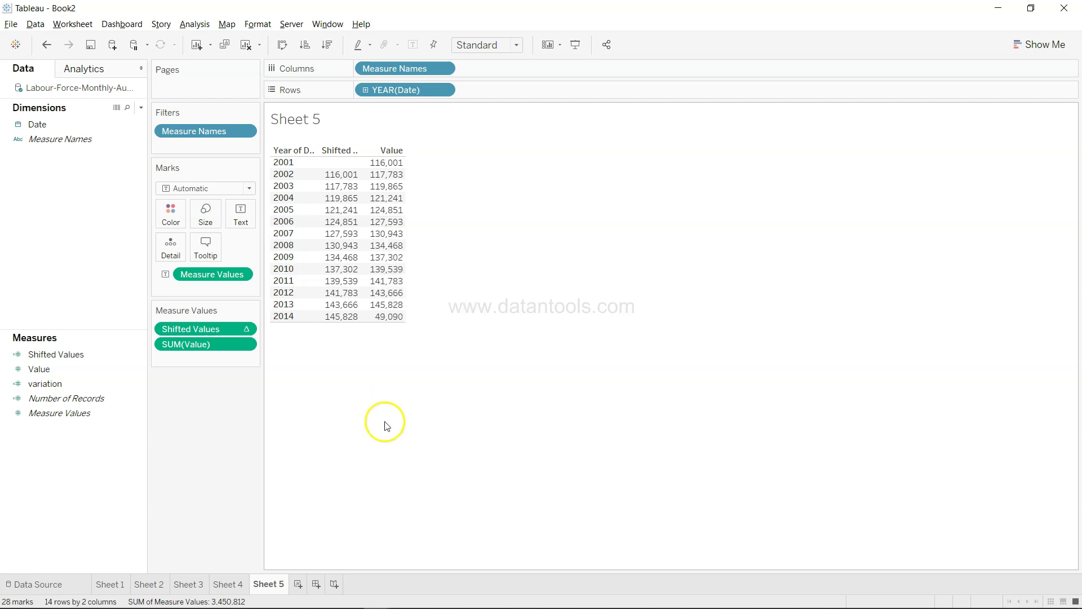
key("alt+Tab")
left_click(330, 476)
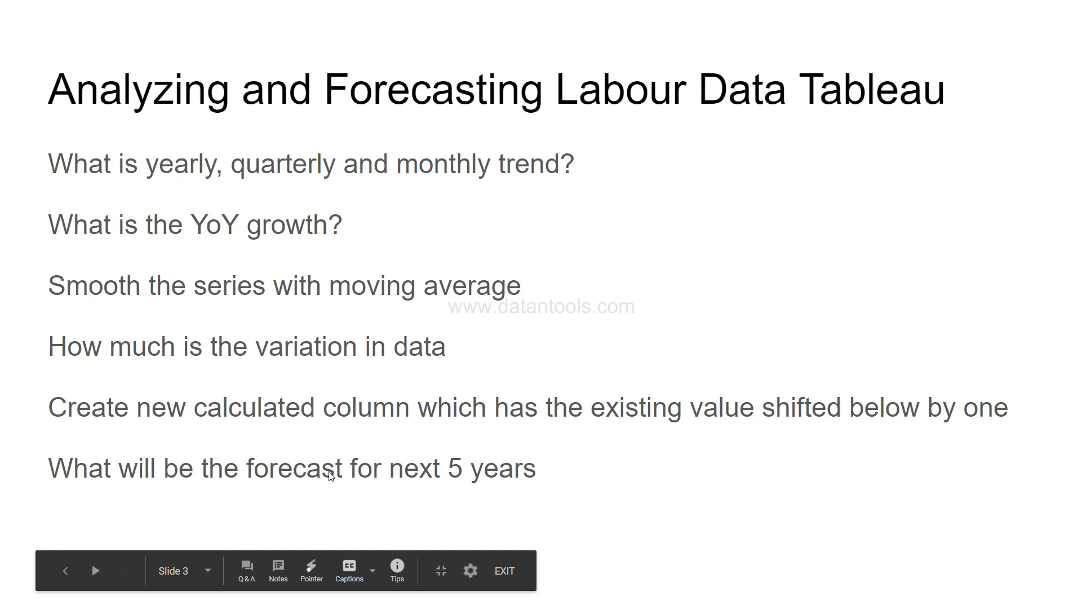
key("alt+Tab")
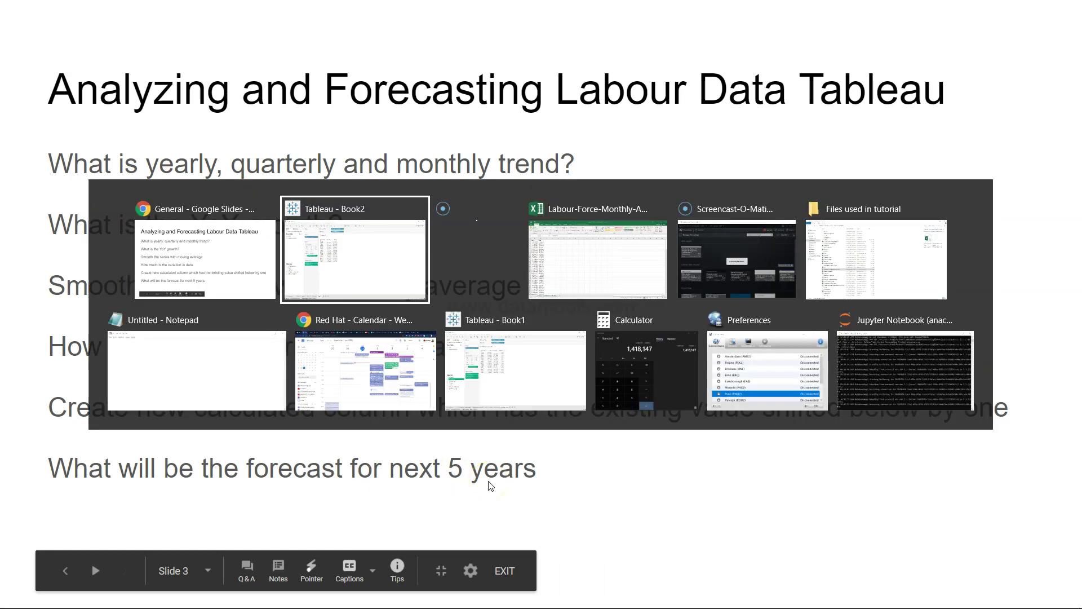
- Add a new worksheet and plot the sum of Value by year of Date as a line chart
left_click(294, 584)
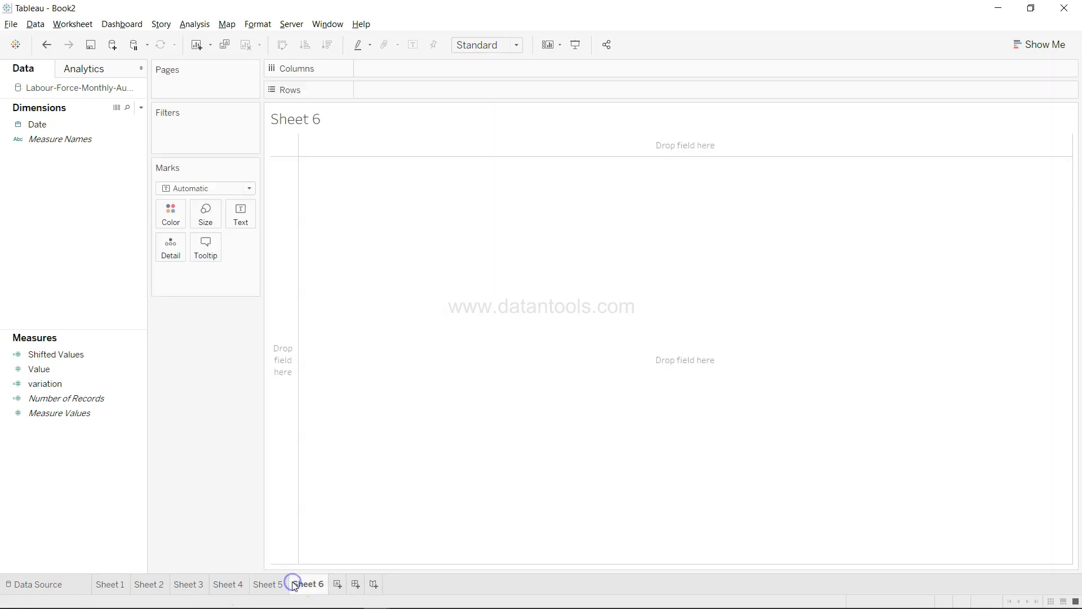
left_click_drag(99, 126, 440, 69)
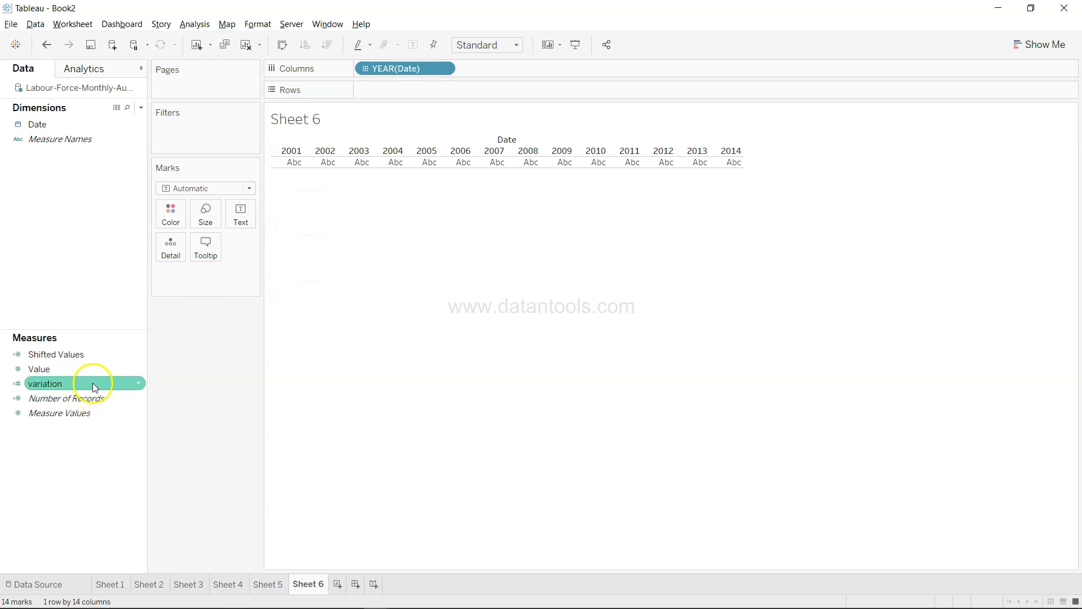
left_click_drag(96, 368, 467, 95)
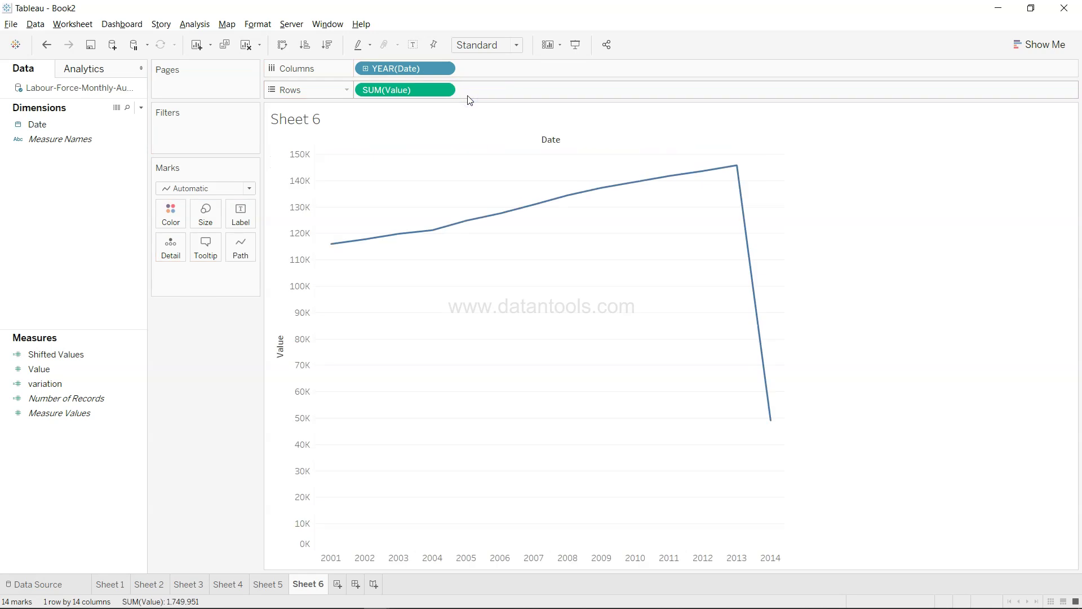
- Exclude the 2014 data point from the line chart and add a forecast to the view
right_click(771, 424)
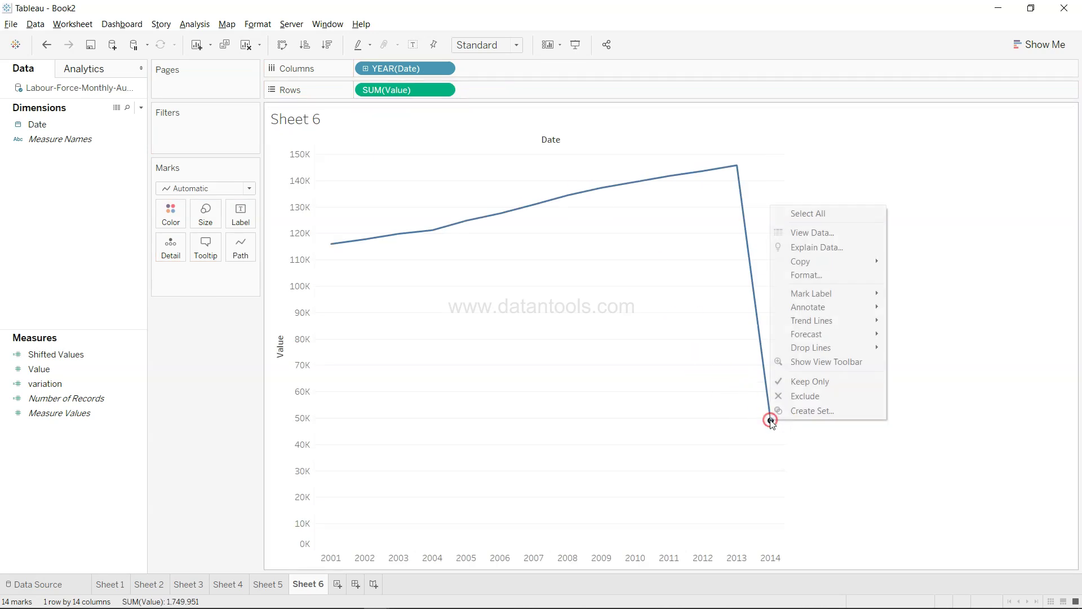
left_click(802, 397)
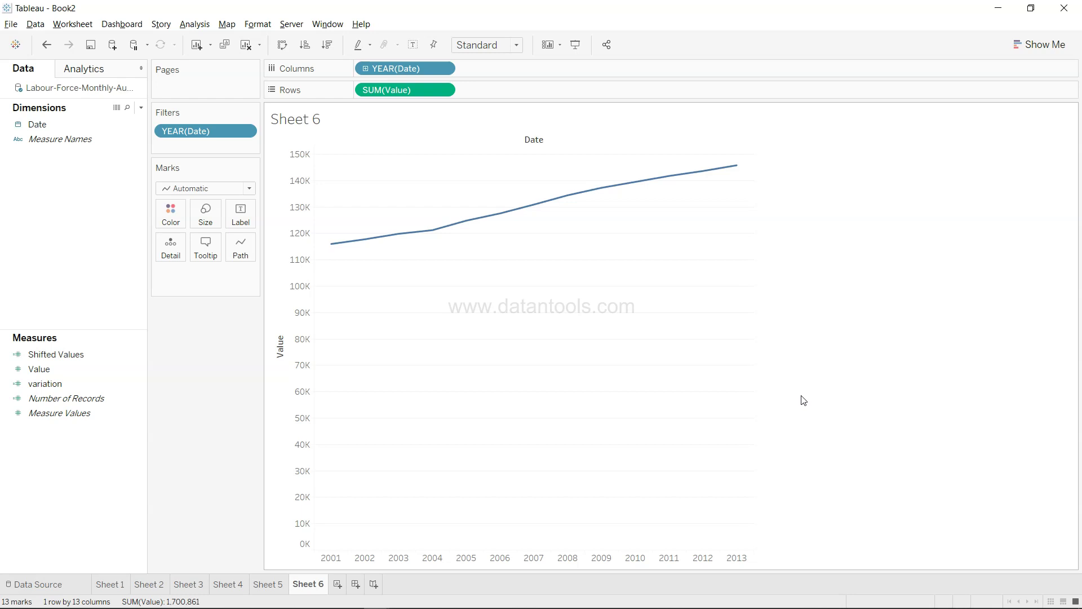
left_click(115, 67)
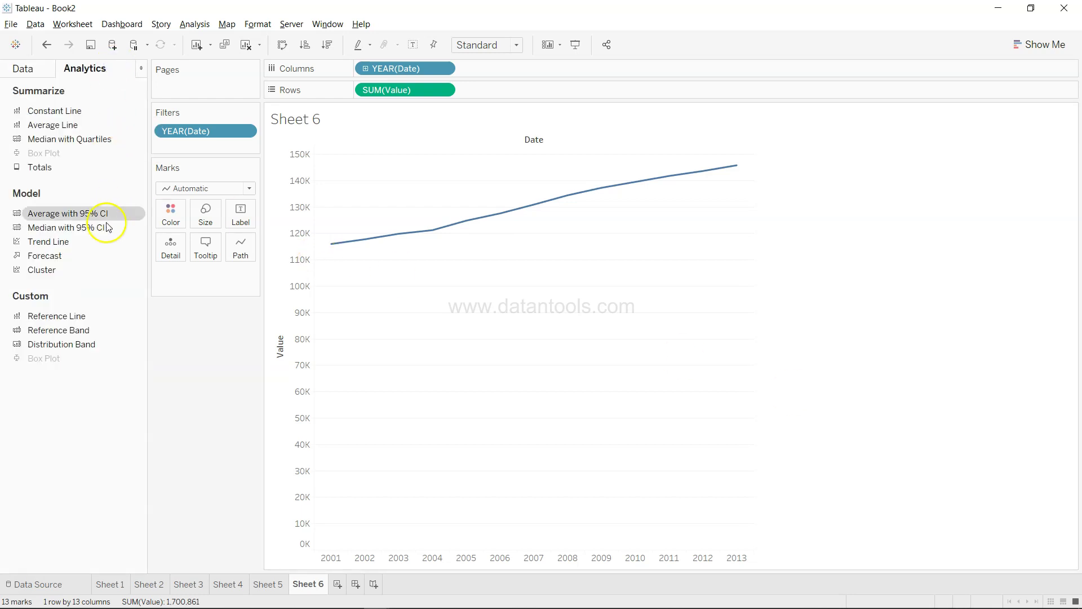
left_click_drag(90, 255, 378, 151)
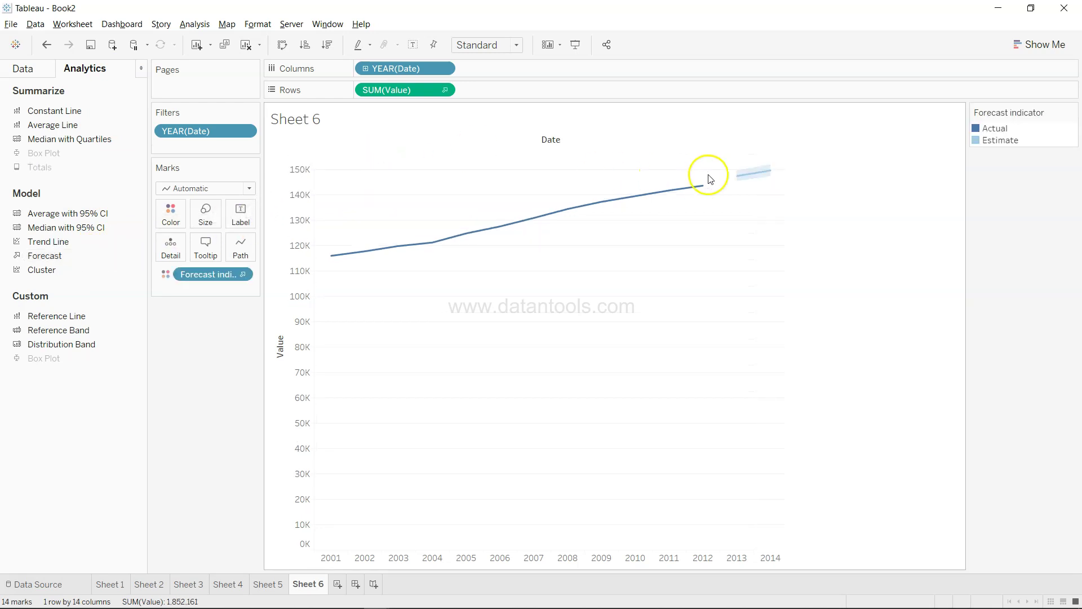
- Recheck the forecast question in Google Slides, return to Tableau, and set the forecast length to exactly 6 years
mouse_move(745, 179)
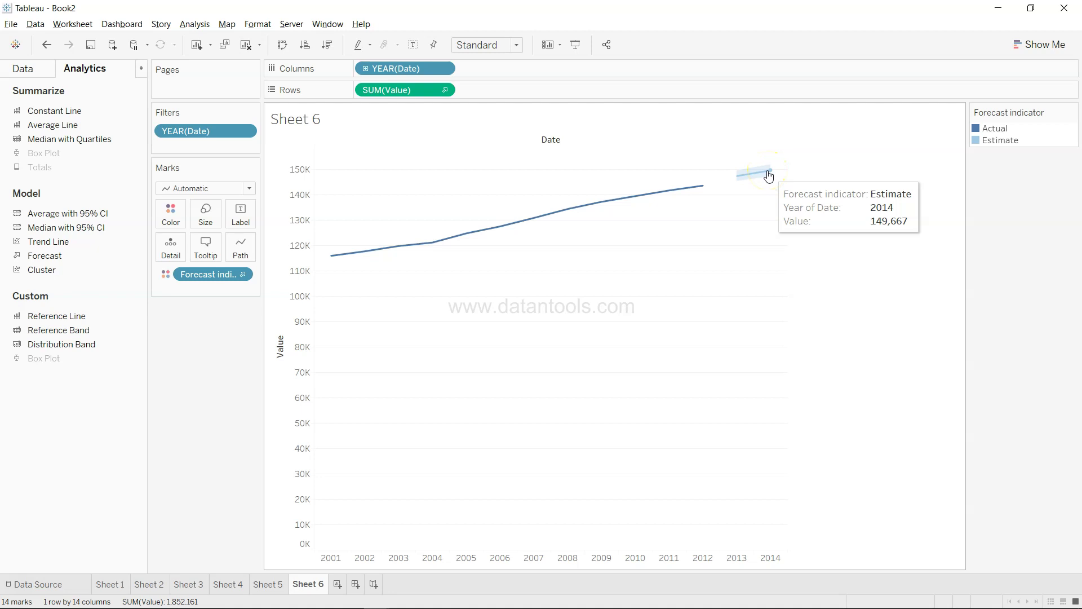
key("alt+Tab")
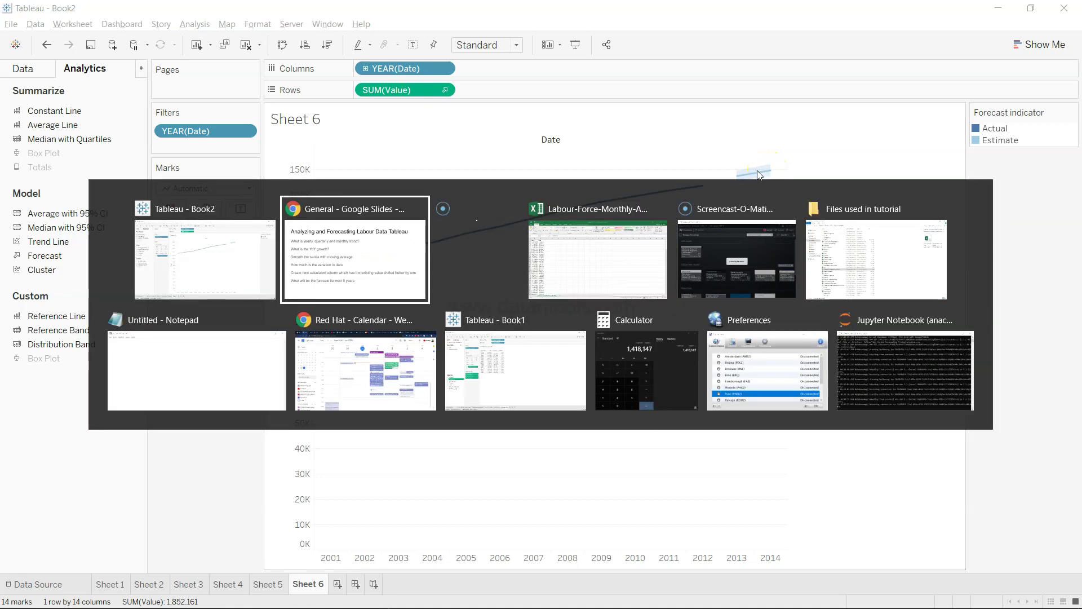
key("alt+Tab")
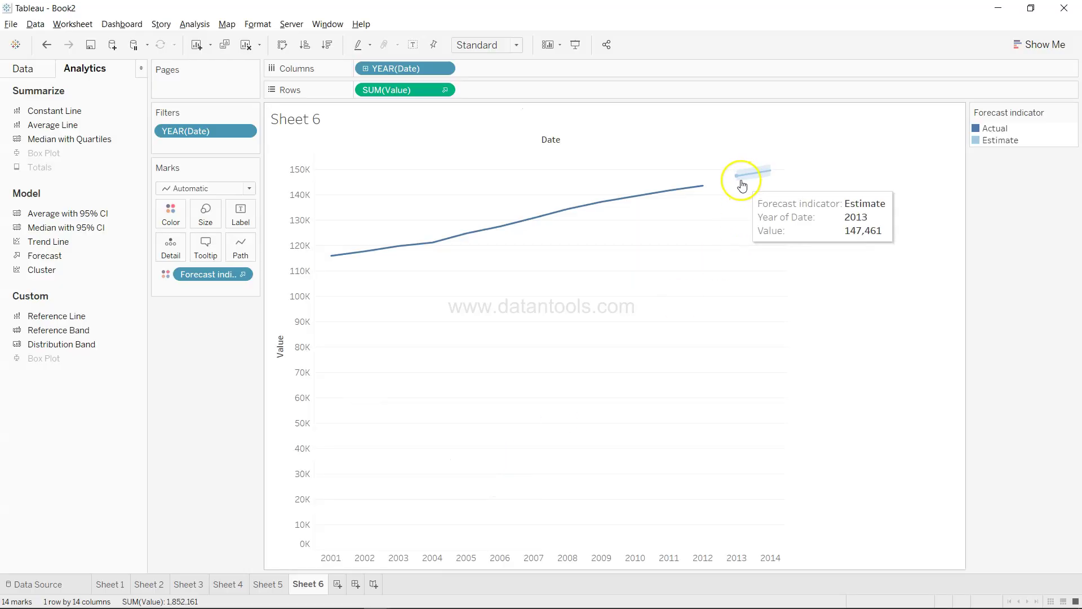
right_click(772, 175)
mouse_move(824, 305)
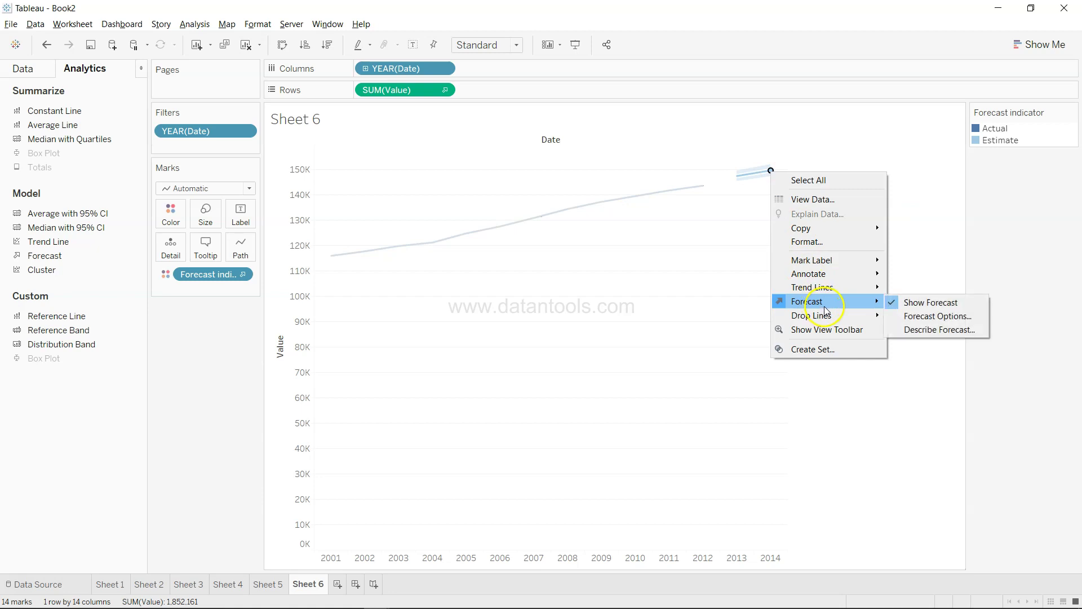
left_click(926, 316)
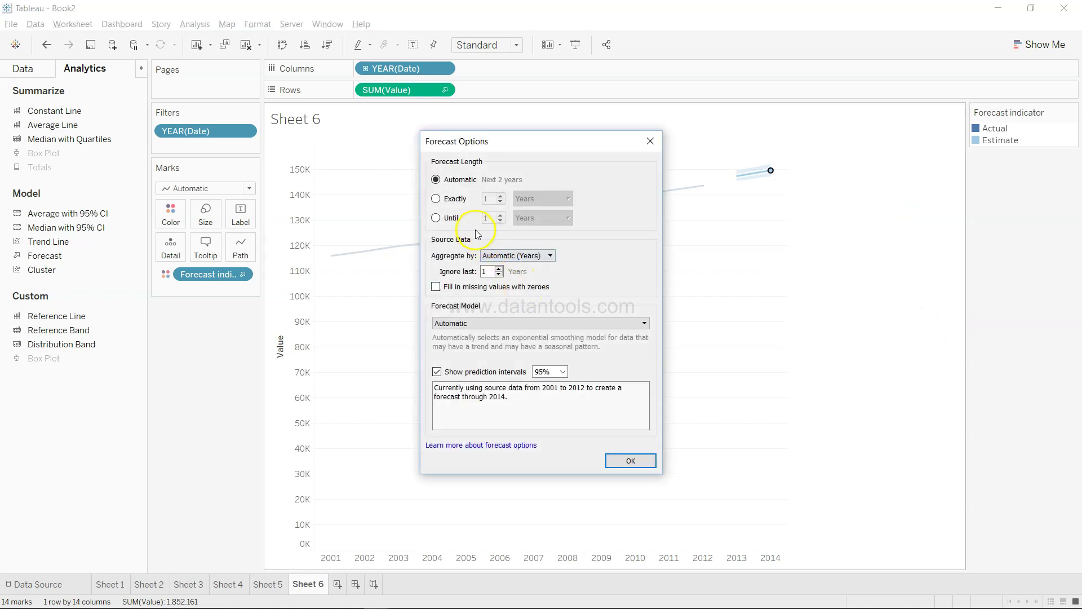
left_click(452, 201)
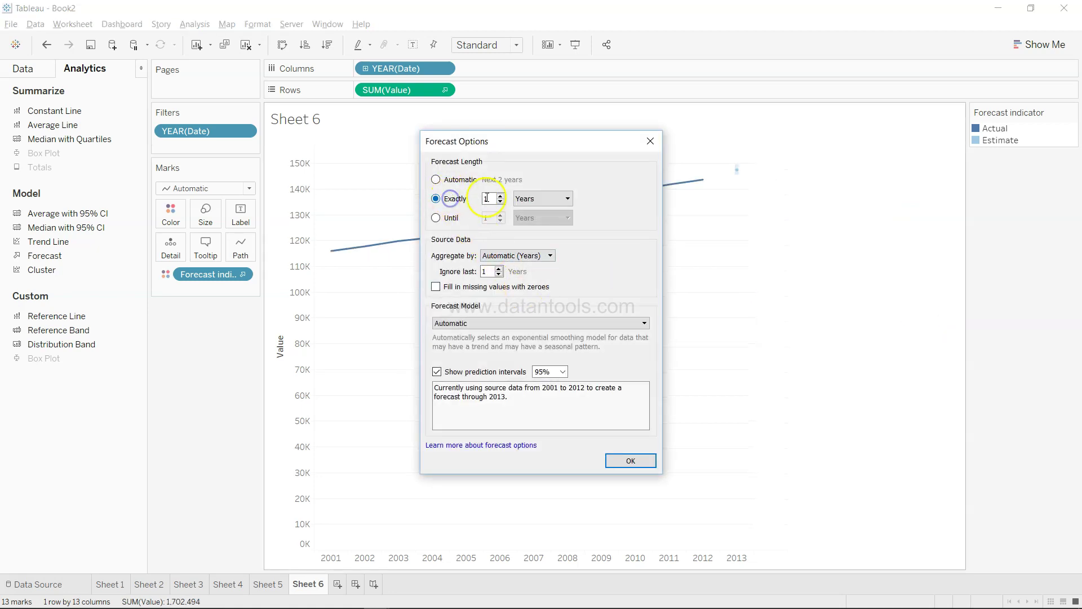
left_click(500, 196)
left_click(501, 196)
left_click(500, 196)
left_click(501, 195)
left_click(501, 196)
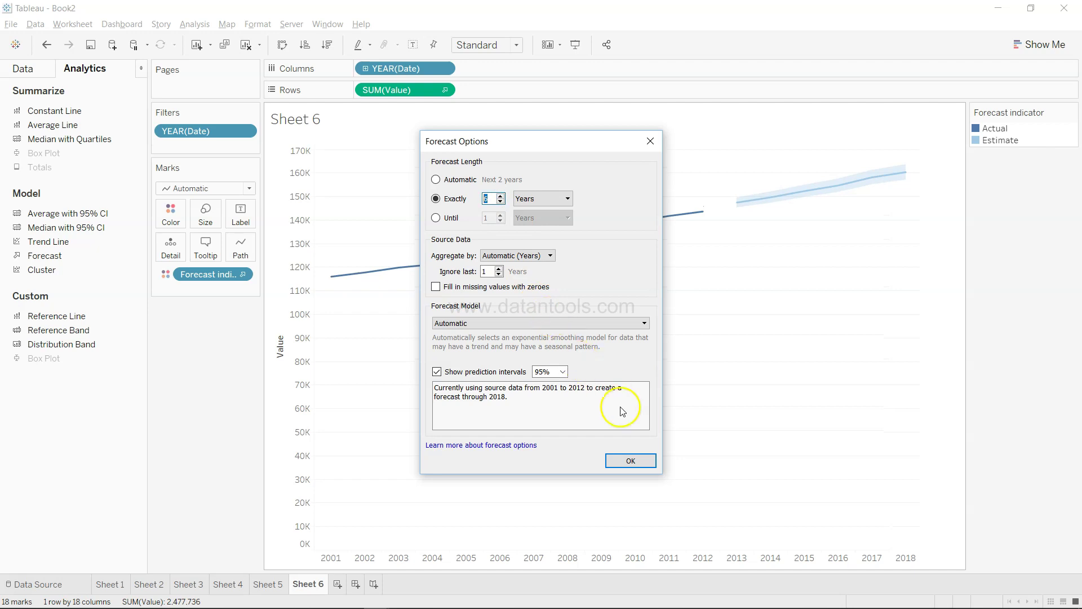
left_click(631, 461)
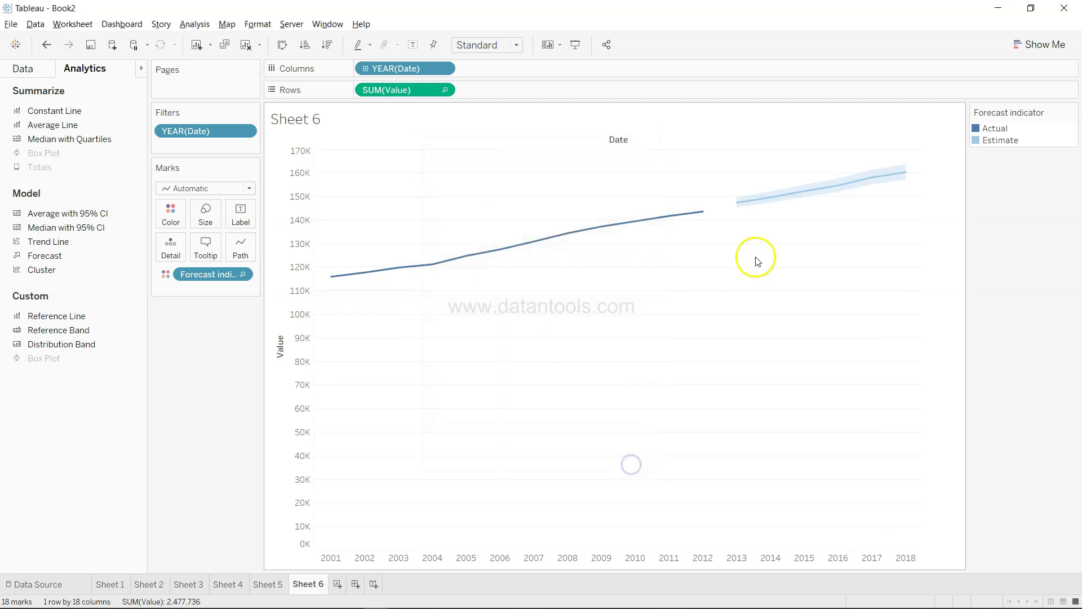
- Examine the yearly forecast estimates and review the summary and model details in the forecast description, closing it when done
mouse_move(737, 209)
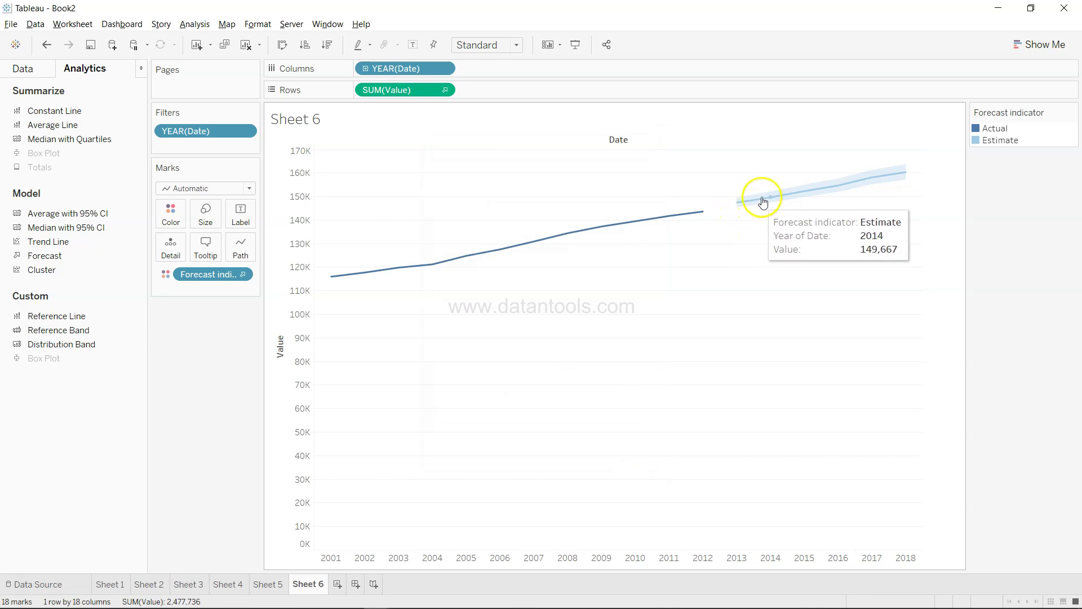
mouse_move(826, 195)
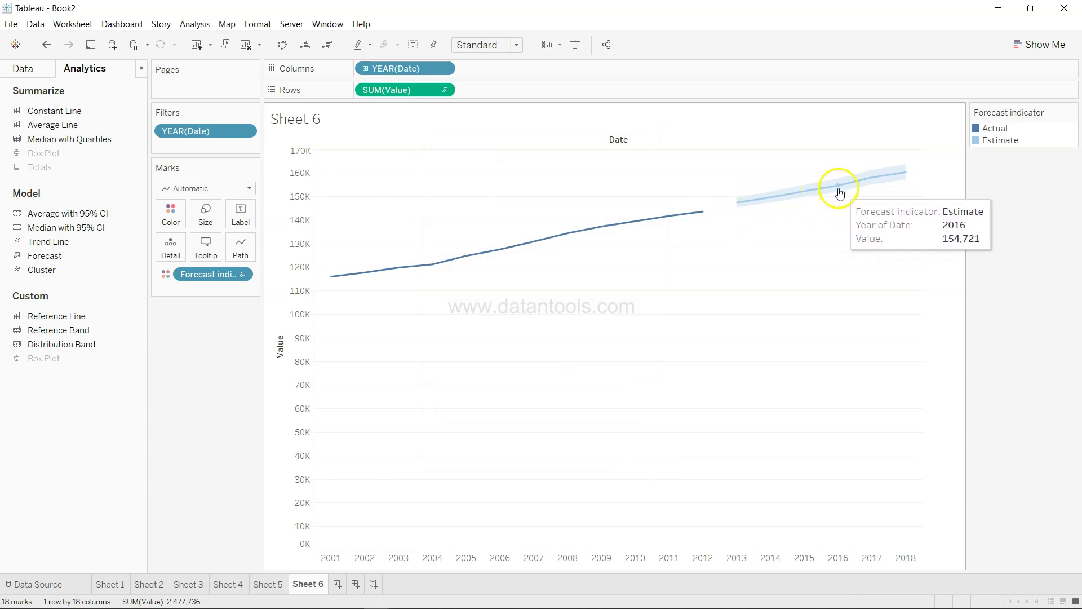
mouse_move(902, 185)
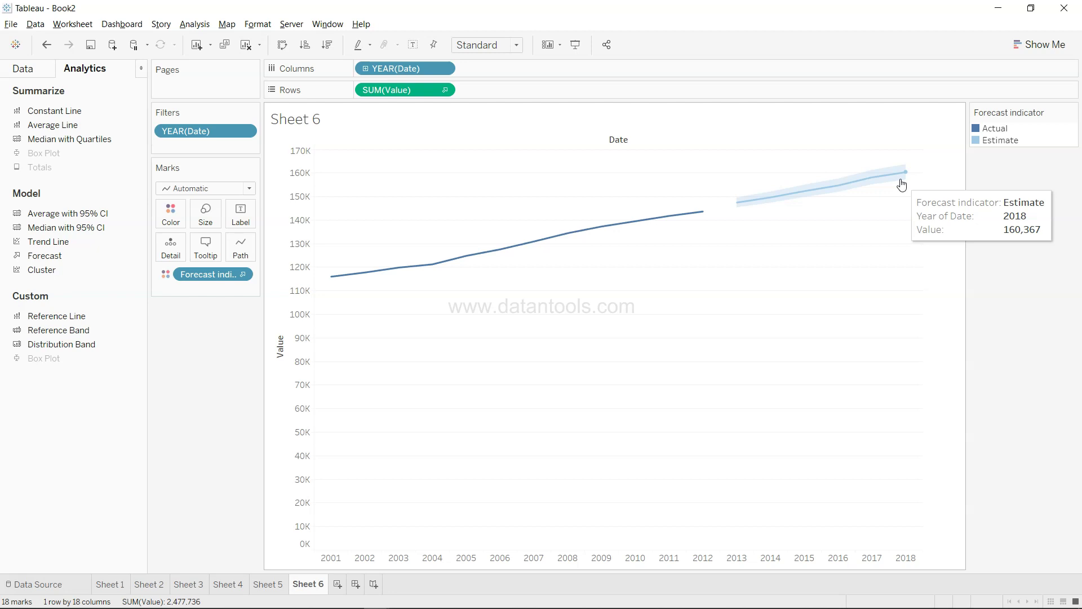
right_click(902, 184)
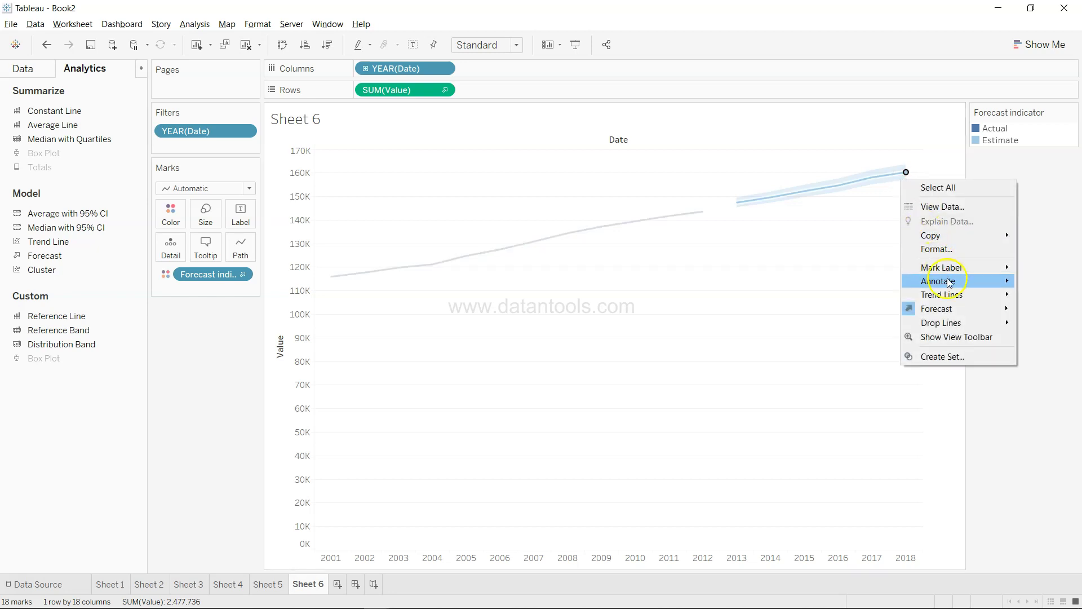
mouse_move(959, 309)
left_click(869, 336)
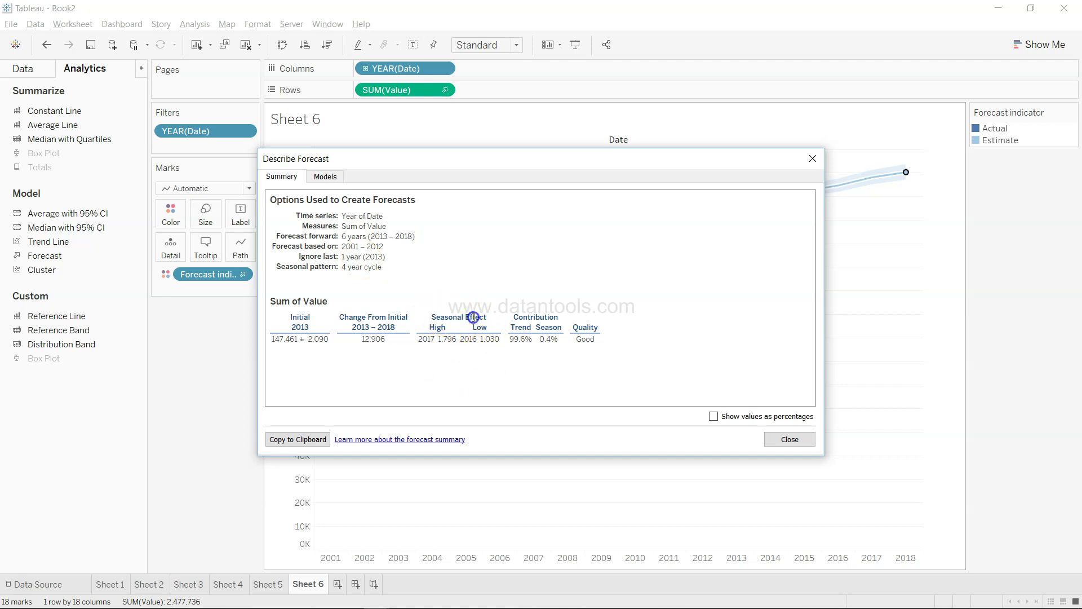
left_click_drag(516, 314, 551, 317)
left_click(551, 318)
left_click_drag(345, 316, 390, 344)
left_click(326, 177)
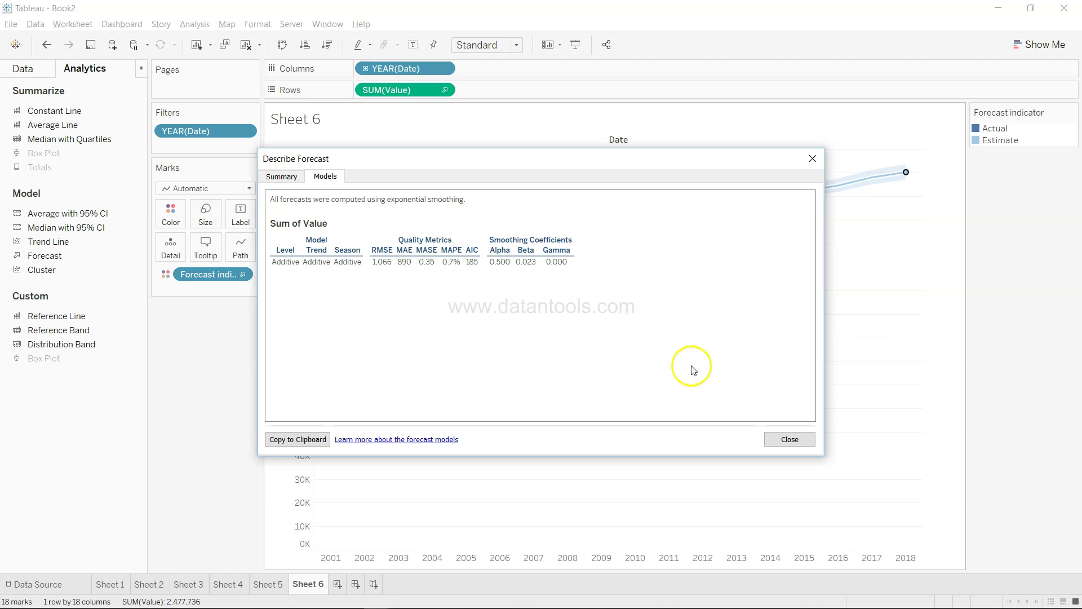
left_click(796, 440)
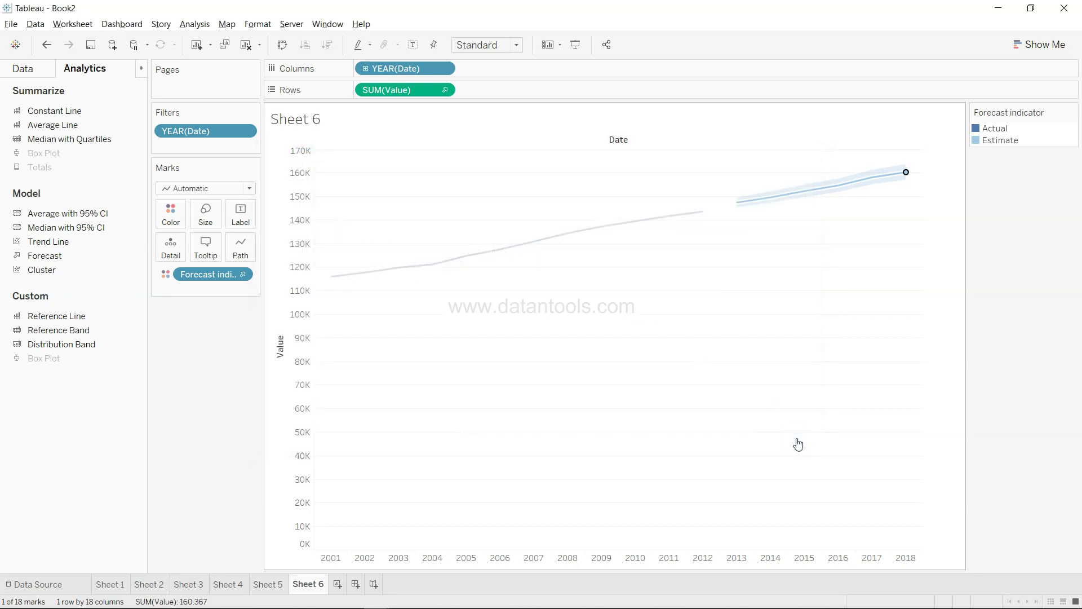